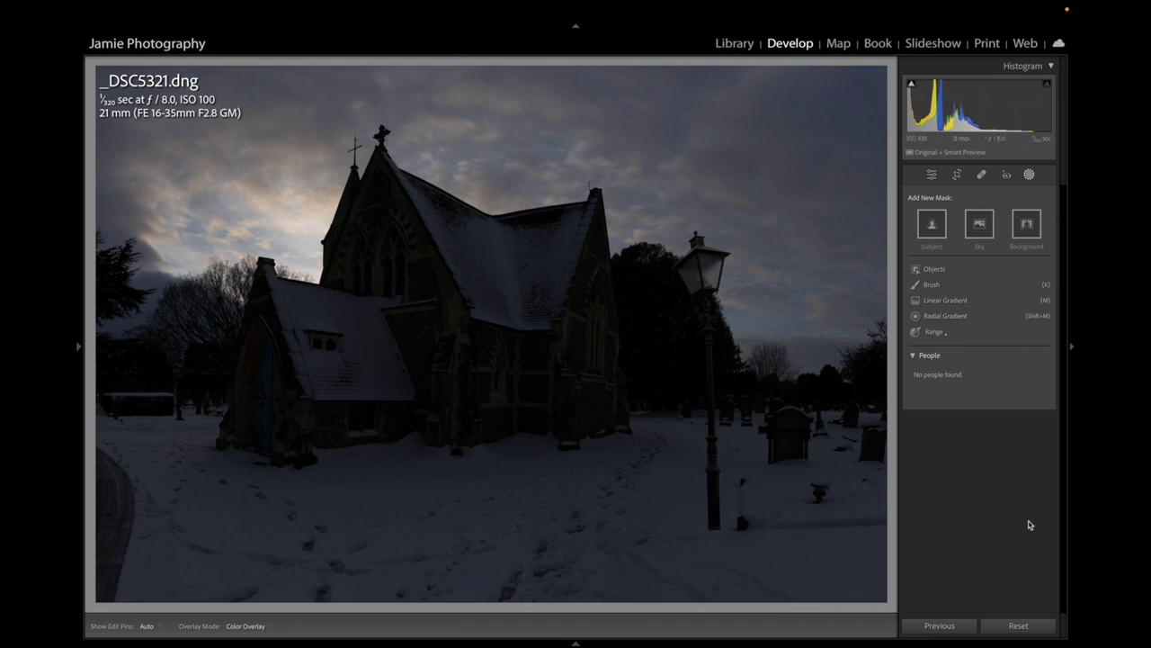
pyautogui.click(1028, 174)
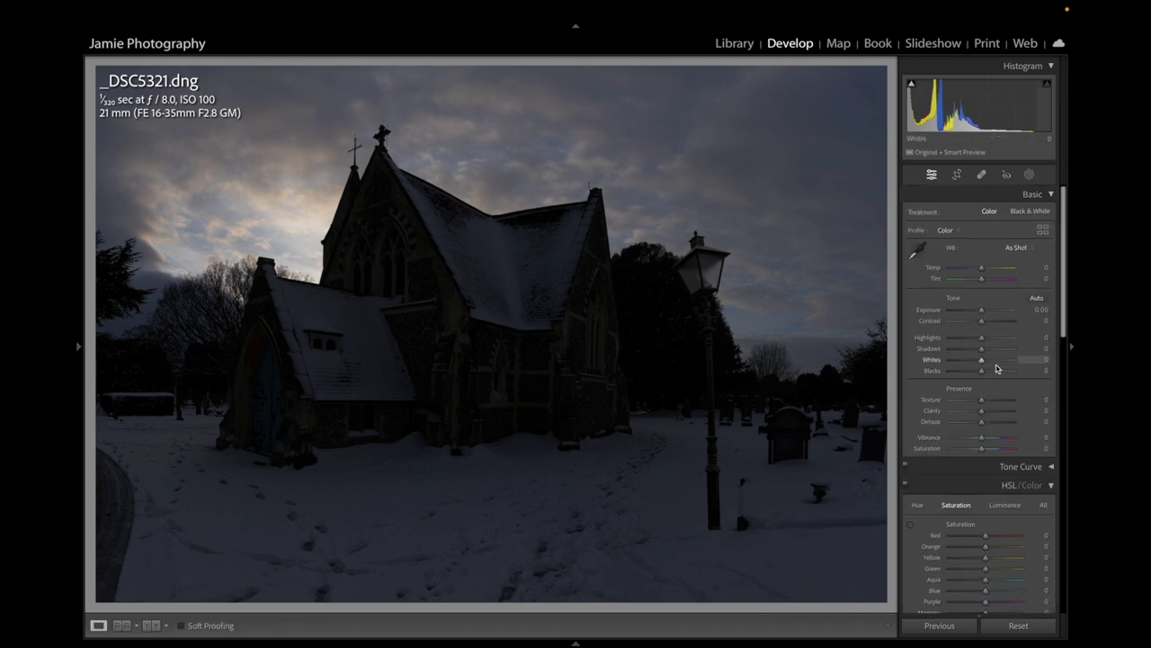
pyautogui.scroll(-20, 996, 368)
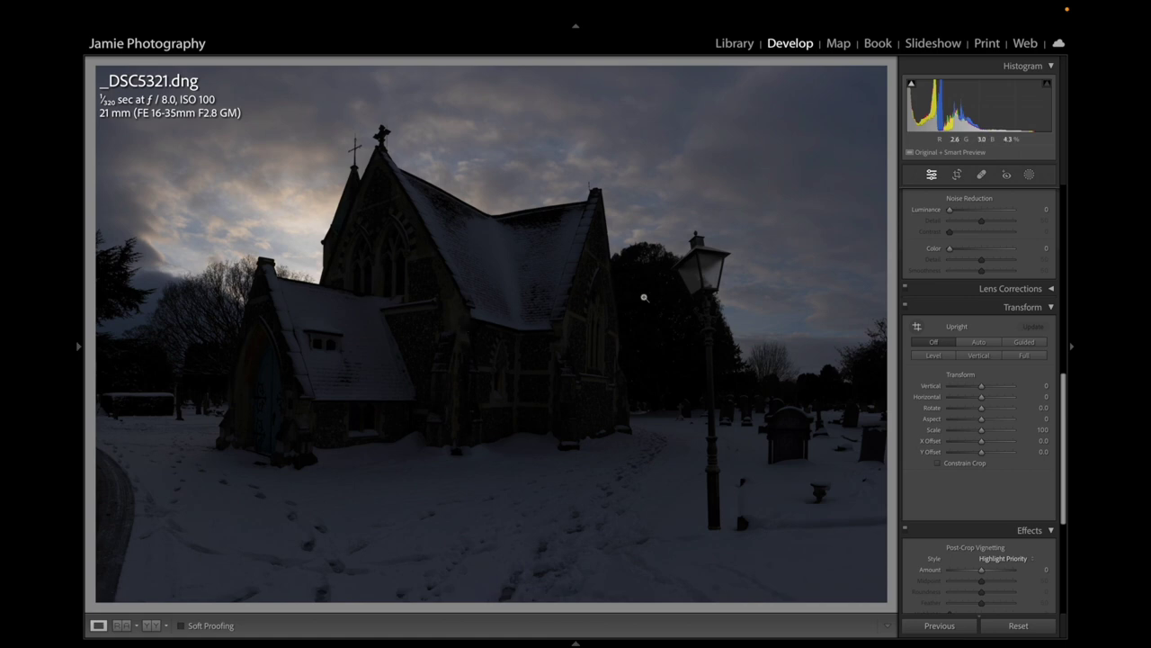
pyautogui.scroll(3, 941, 362)
pyautogui.scroll(10, 941, 363)
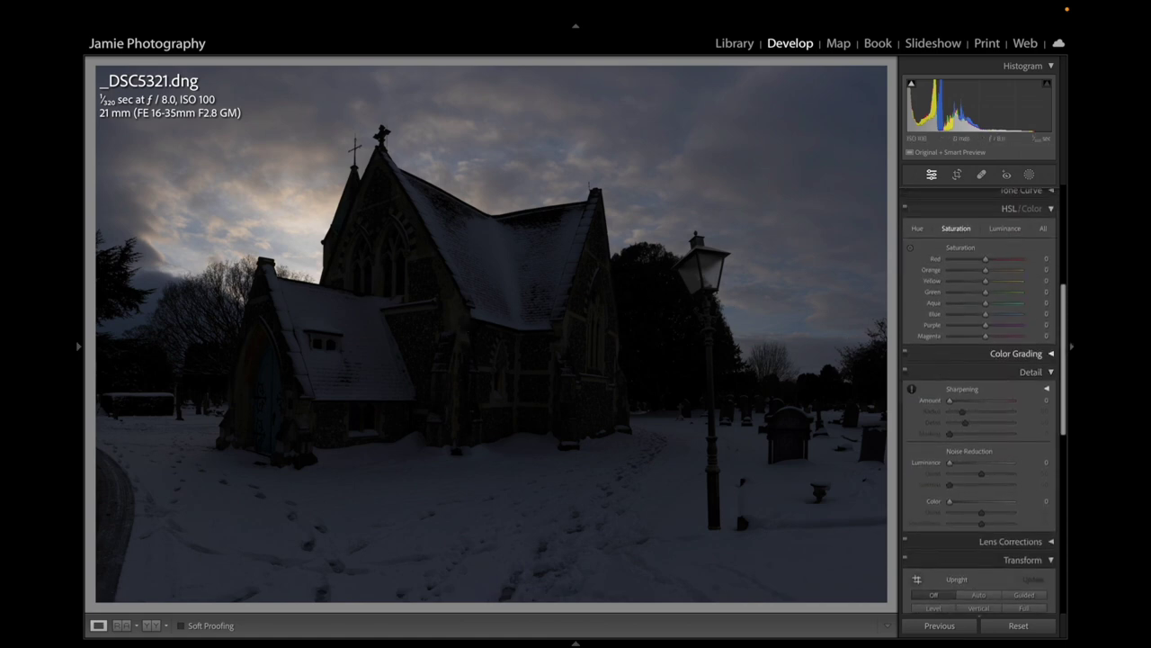
# Step: Crop a narrow strip off the left side and bottom of the church photo
pyautogui.click(957, 177)
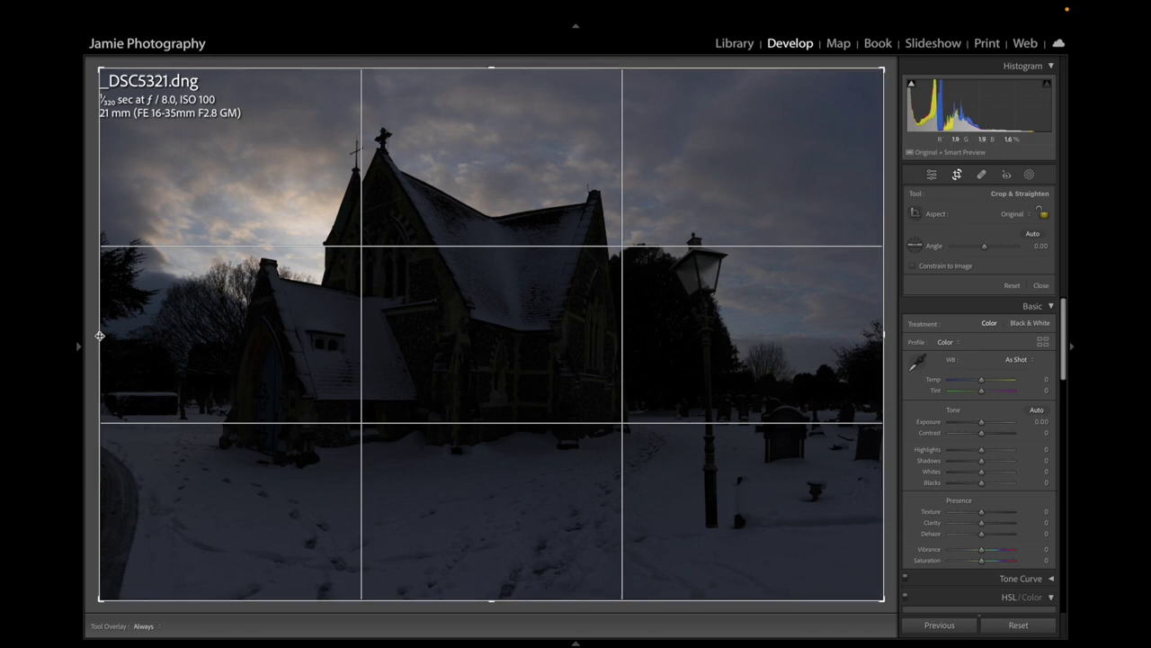
pyautogui.moveTo(99, 336); pyautogui.dragTo(119, 335)
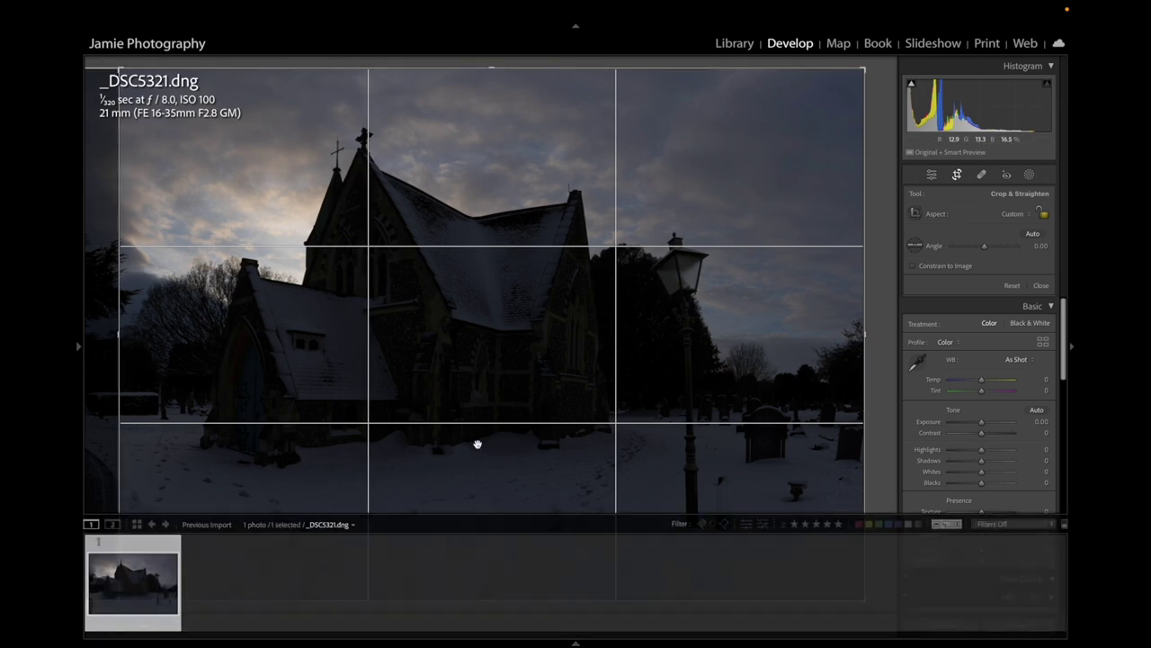
pyautogui.moveTo(488, 598); pyautogui.dragTo(494, 586)
pyautogui.press('Return')
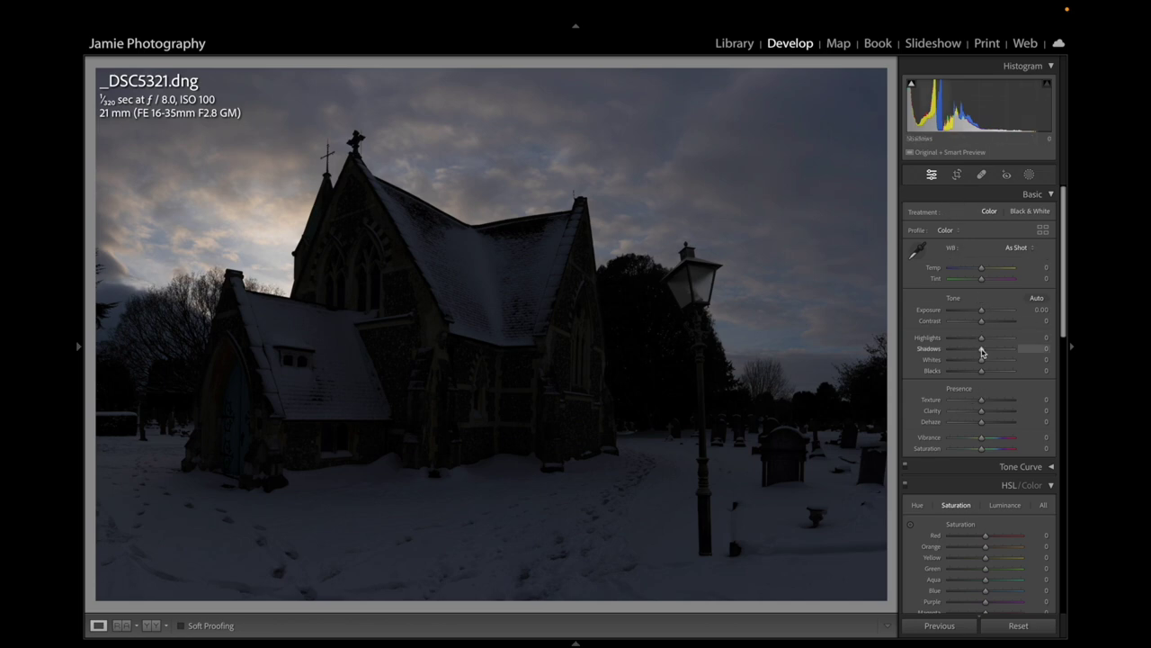
# Step: Set the photo's global Highlights to -99 and Shadows to +60
pyautogui.moveTo(981, 349); pyautogui.dragTo(949, 347)
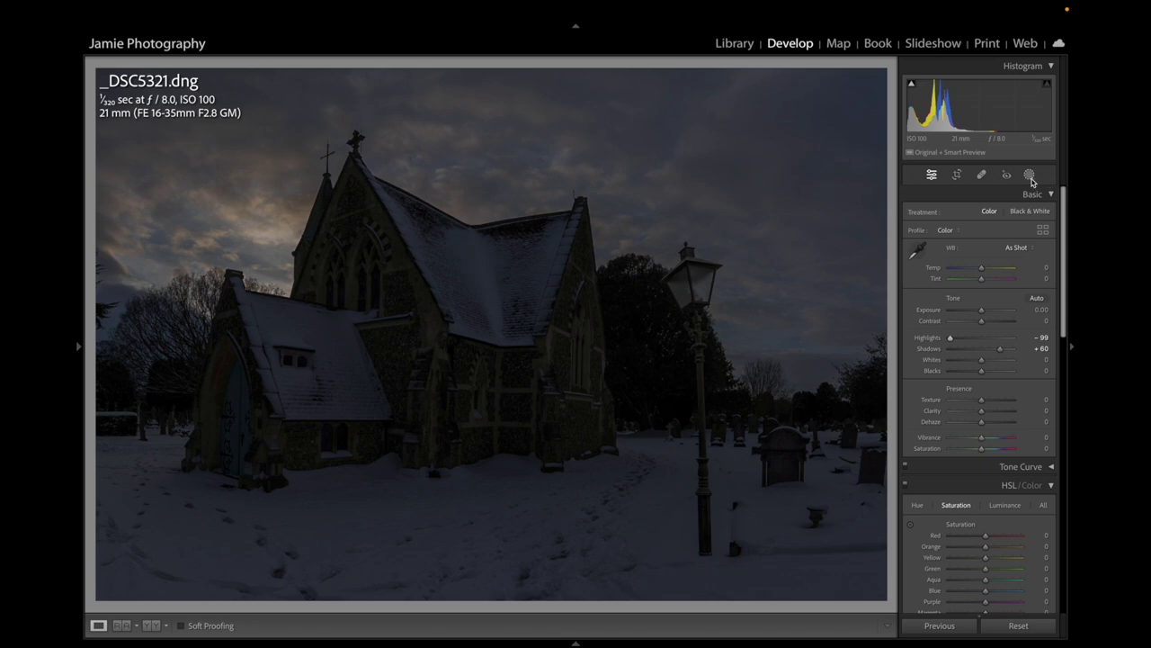
# Step: Create a sky mask and warm it with Temp 60 and Tint 40
pyautogui.click(1030, 177)
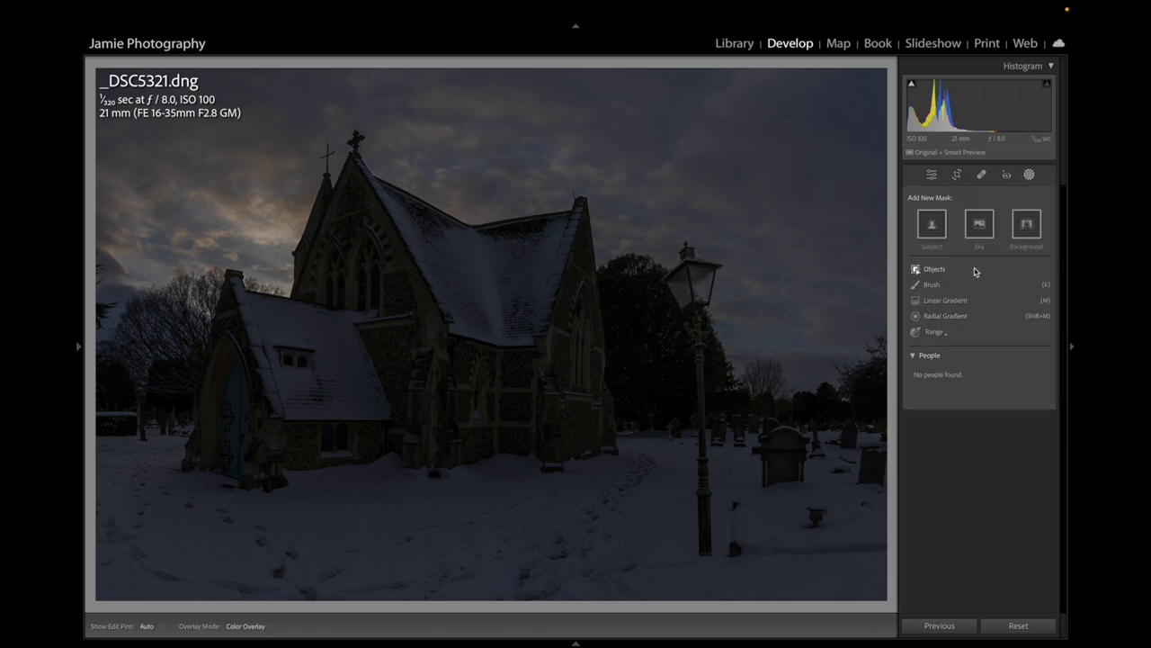
pyautogui.click(978, 227)
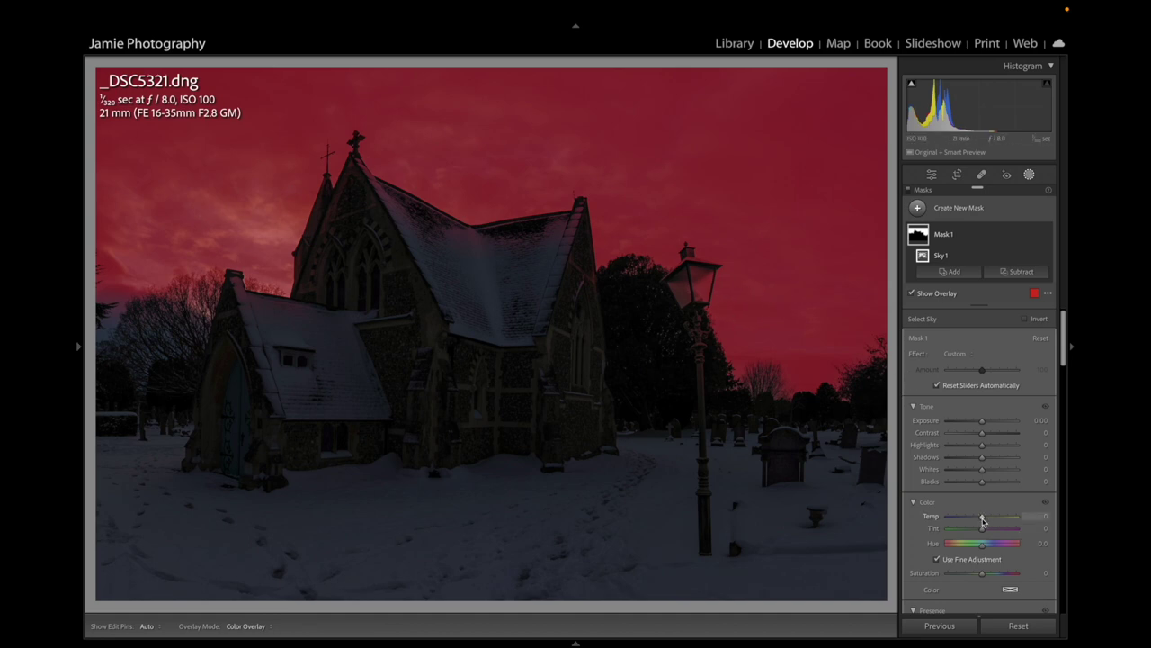
pyautogui.moveTo(982, 522); pyautogui.dragTo(1003, 520)
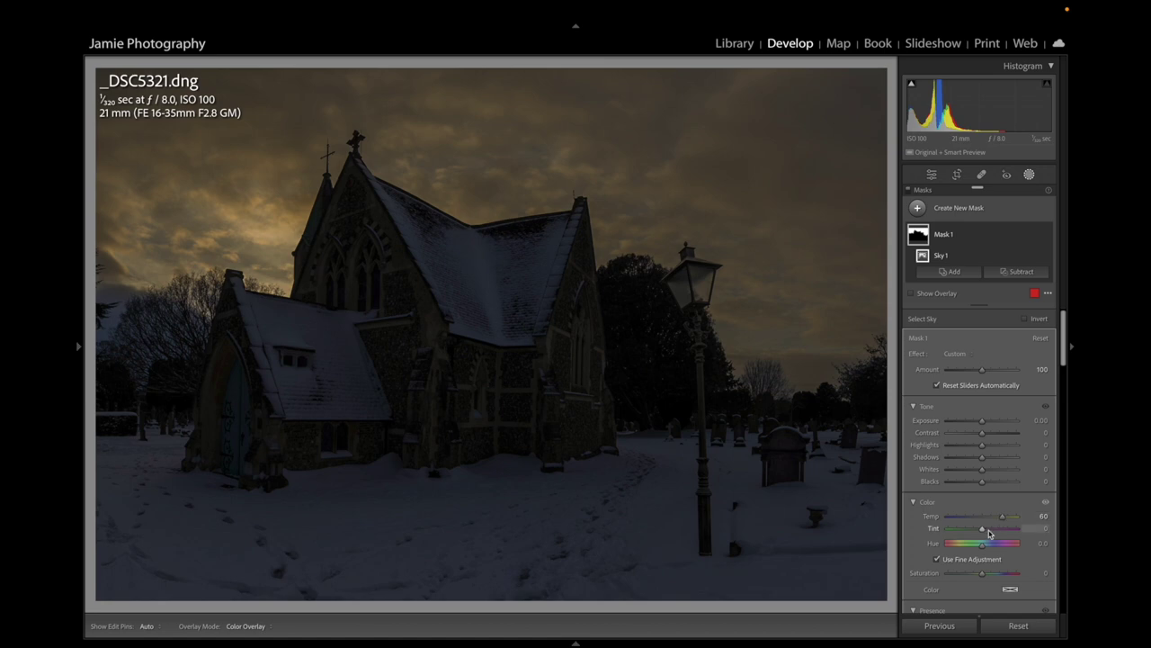
pyautogui.moveTo(983, 532)
pyautogui.mouseDown()
pyautogui.moveTo(1005, 531)
pyautogui.moveTo(996, 532)
pyautogui.mouseUp()
# Step: Add a linear gradient mask from the snowy foreground up to the top edge, with Temp 55, Tint 14 and Saturation -17
pyautogui.click(969, 209)
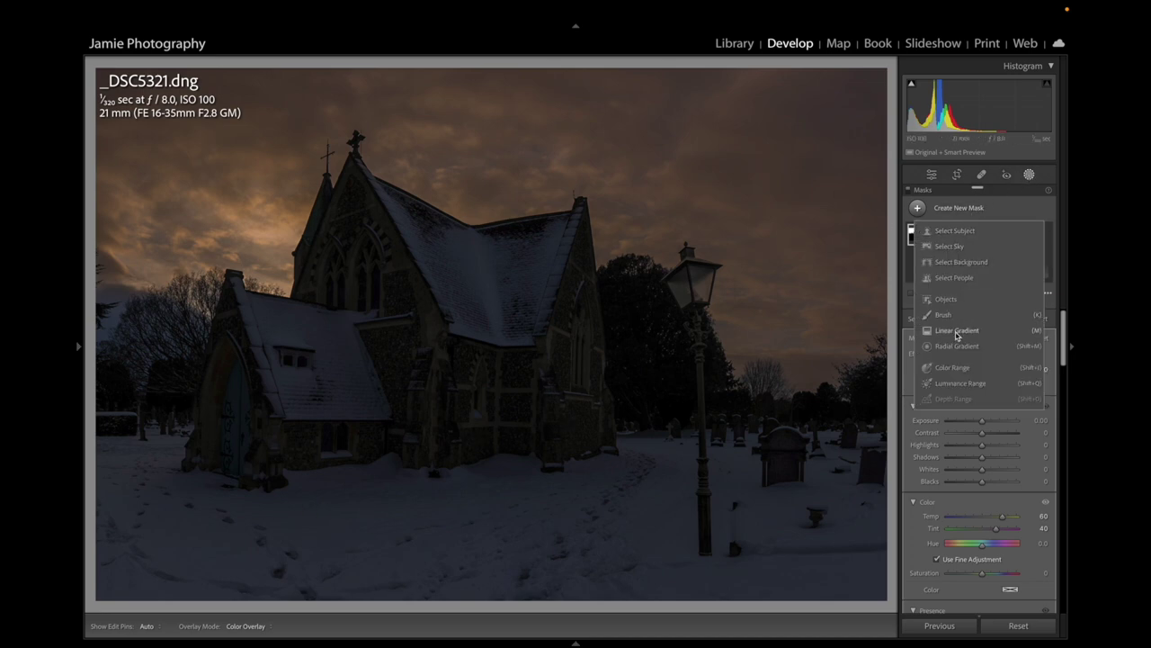
pyautogui.click(957, 335)
pyautogui.moveTo(486, 586); pyautogui.dragTo(483, 72)
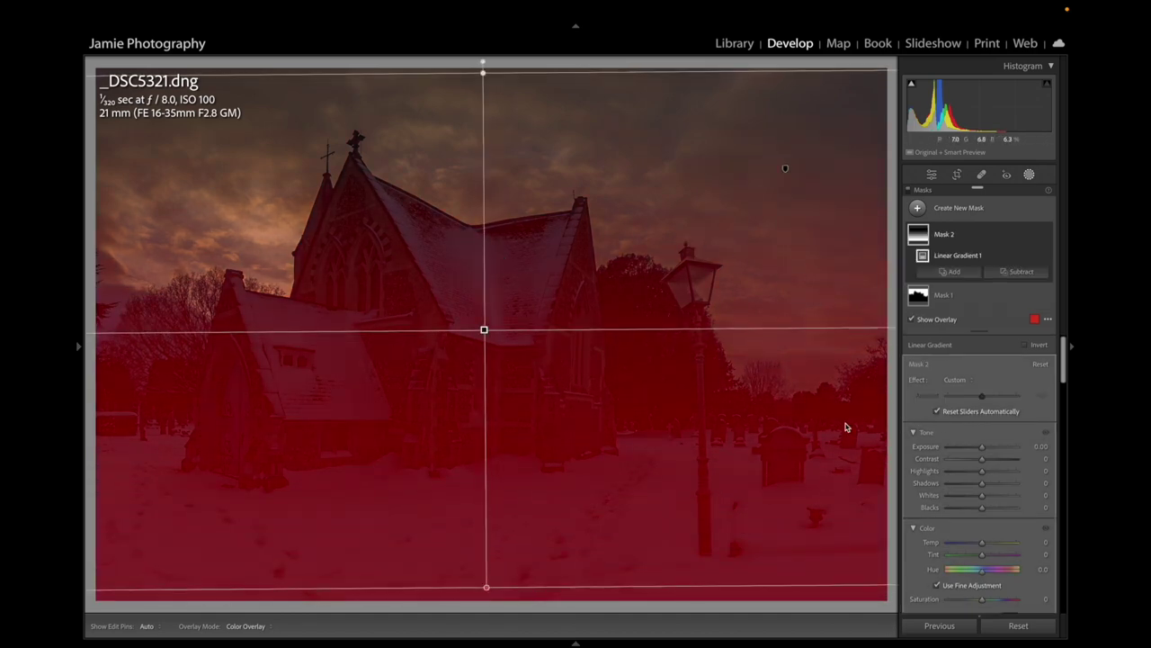
pyautogui.moveTo(982, 543); pyautogui.dragTo(1000, 545)
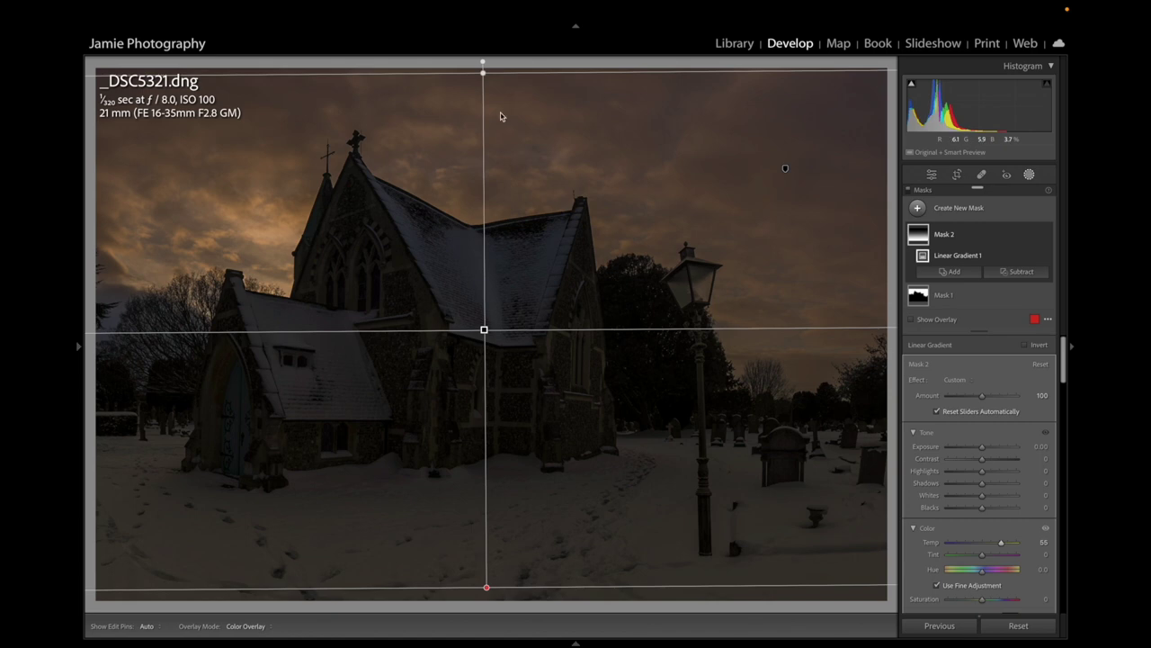
pyautogui.moveTo(982, 558); pyautogui.dragTo(990, 558)
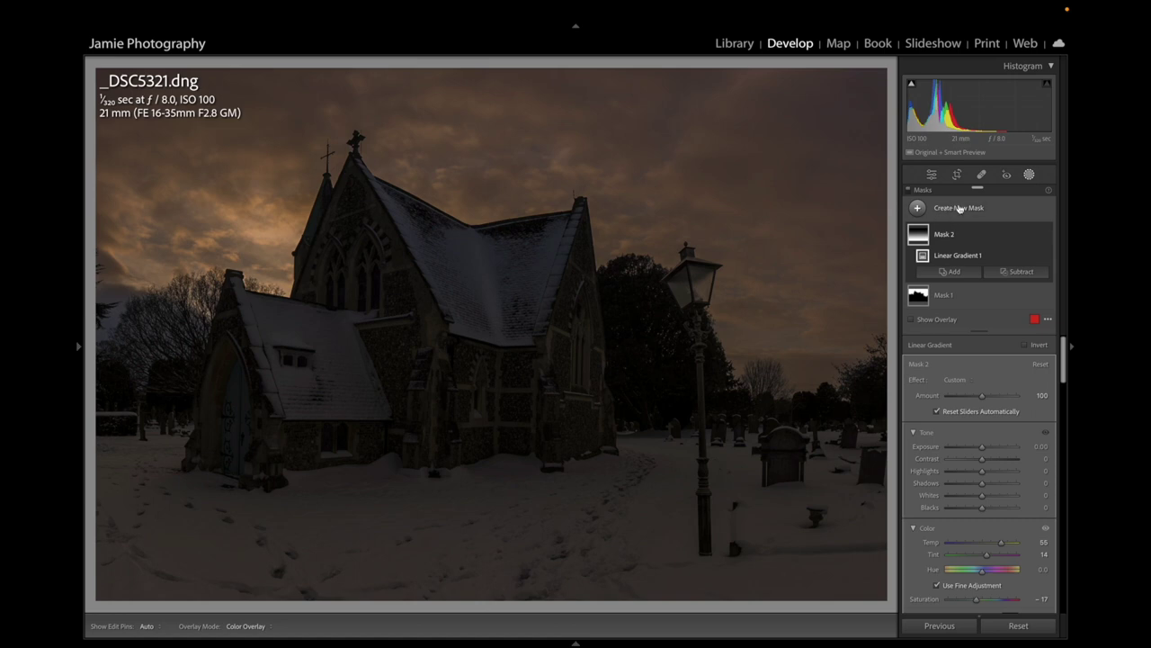
# Step: Create a second sky mask with Exposure 0.77 and Highlights -56
pyautogui.click(1028, 176)
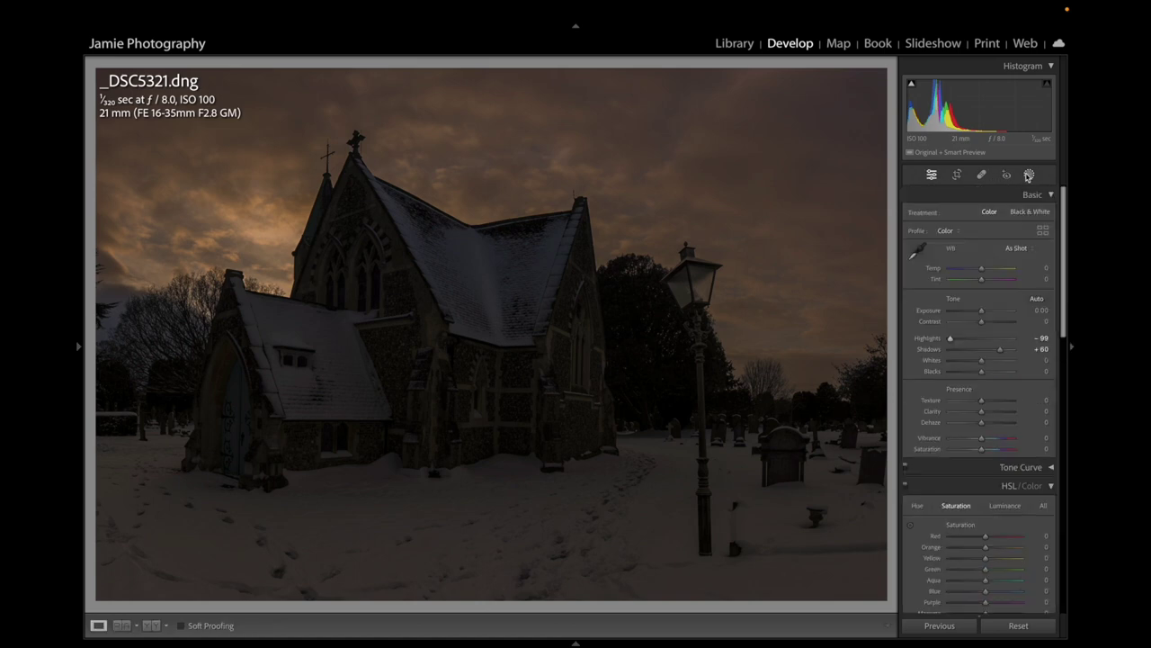
pyautogui.click(957, 230)
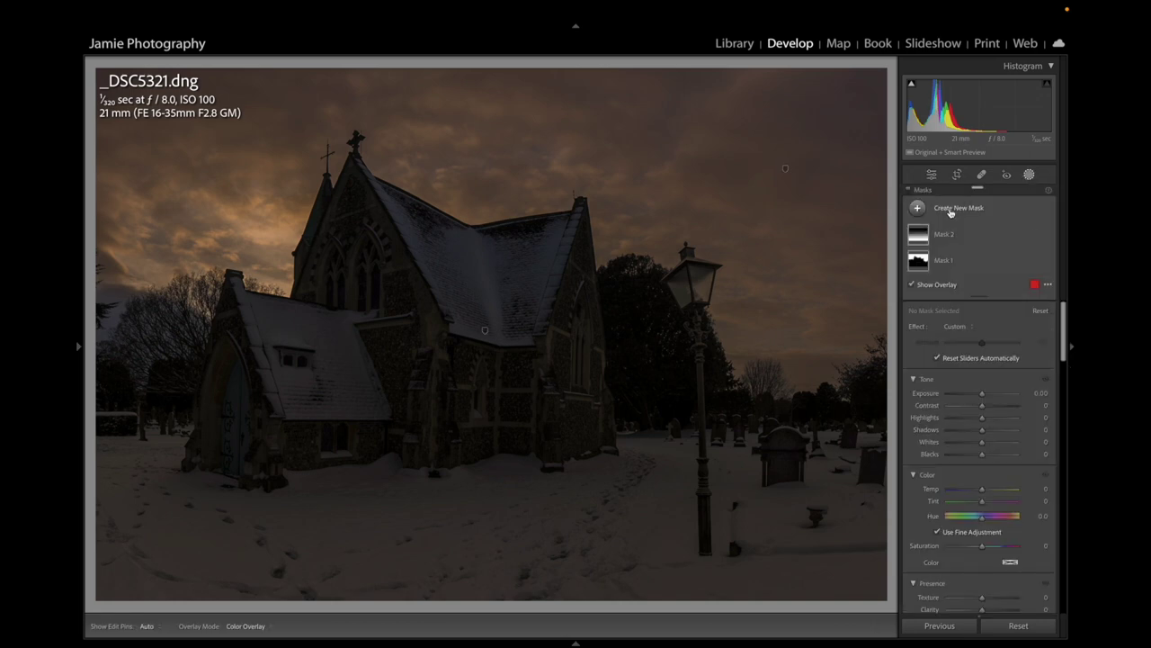
pyautogui.click(951, 210)
pyautogui.click(949, 246)
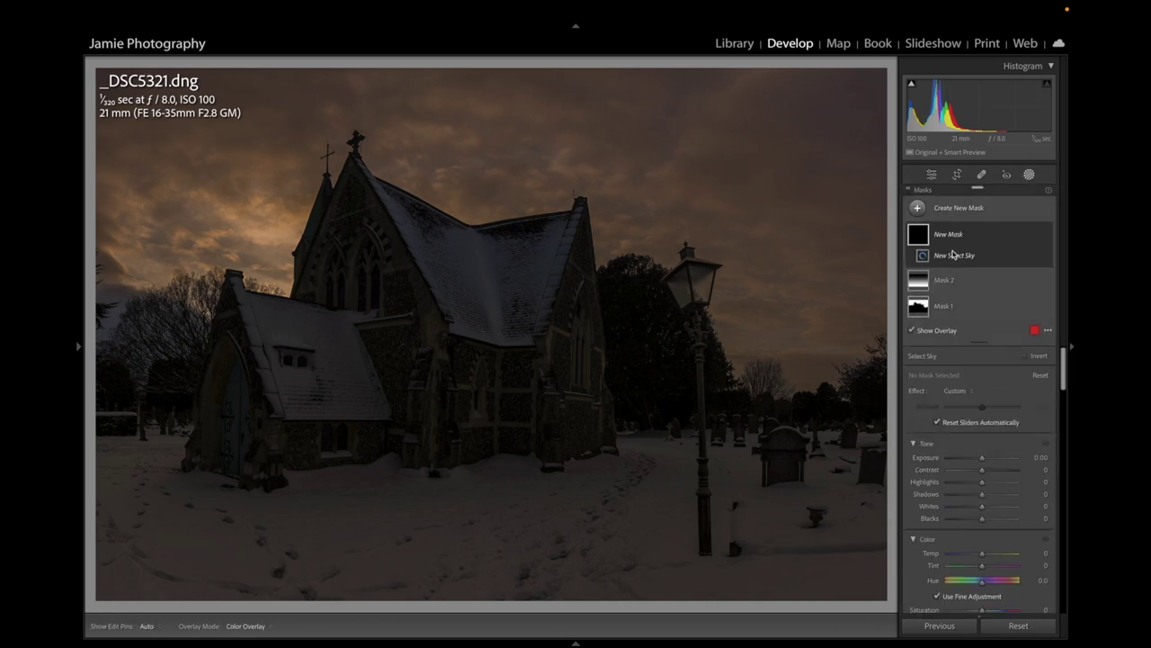
pyautogui.moveTo(982, 466); pyautogui.dragTo(964, 491)
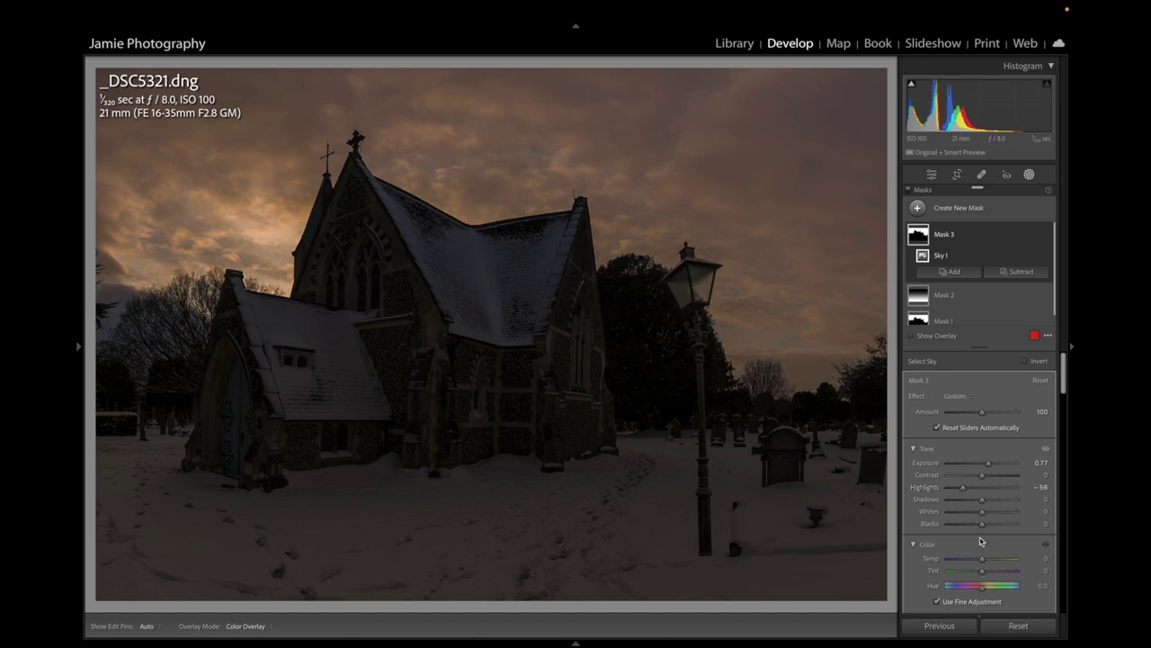
# Step: Set the second sky mask's Clarity to 42 and raise its Saturation
pyautogui.scroll(-3, 982, 565)
pyautogui.moveTo(982, 546); pyautogui.dragTo(1007, 549)
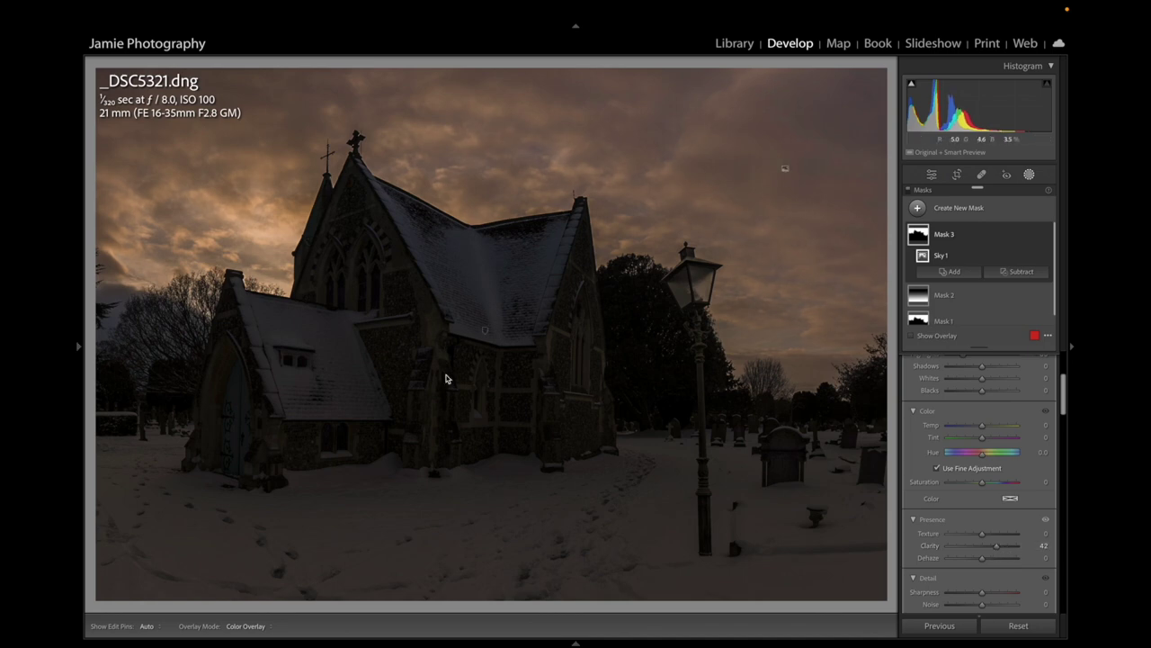
pyautogui.moveTo(982, 482); pyautogui.dragTo(995, 486)
# Step: Add a diagonal linear gradient mask from the upper-right sky down past the church and set its Exposure to -1.52
pyautogui.click(952, 209)
pyautogui.click(959, 329)
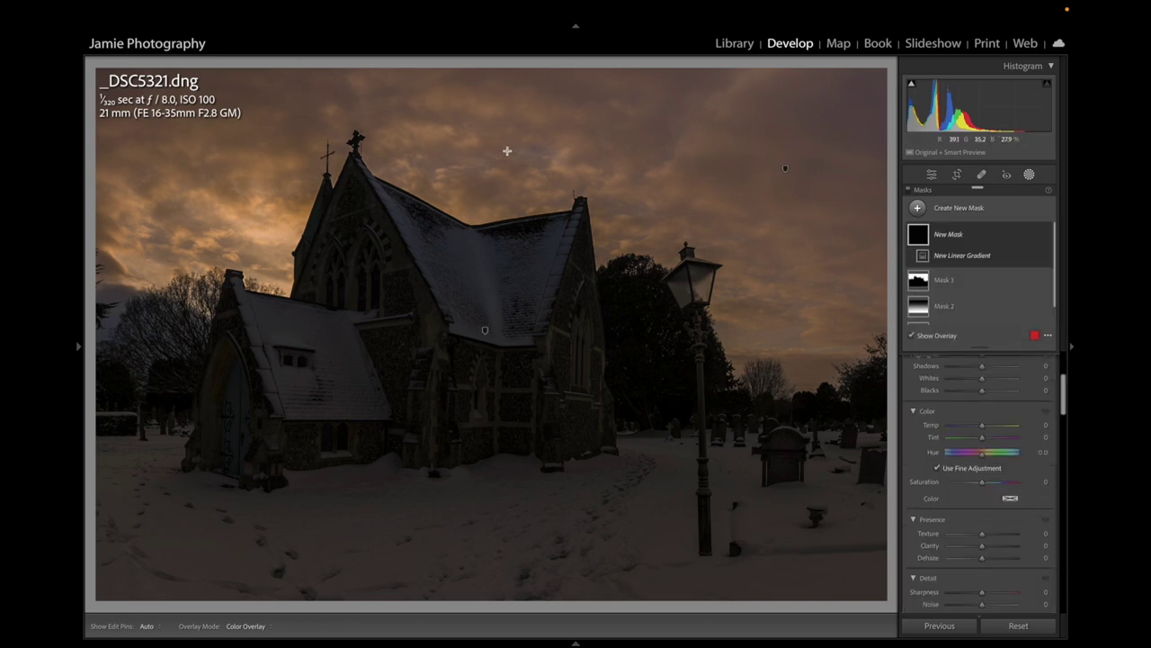
pyautogui.moveTo(656, 99); pyautogui.dragTo(576, 413)
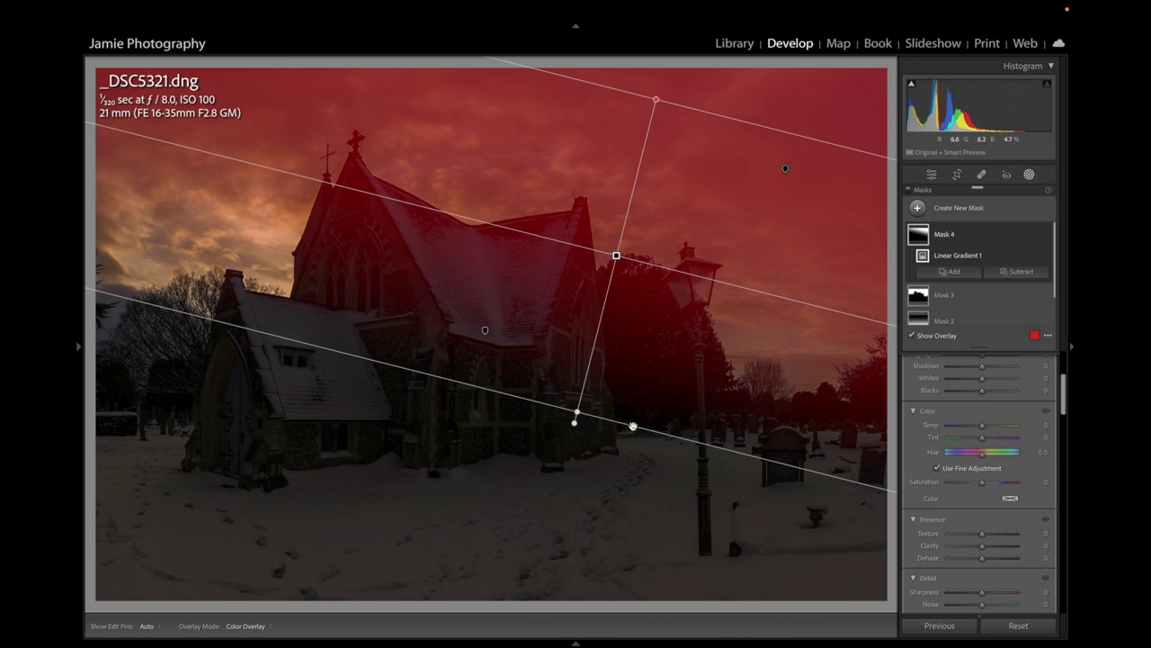
pyautogui.scroll(5, 962, 409)
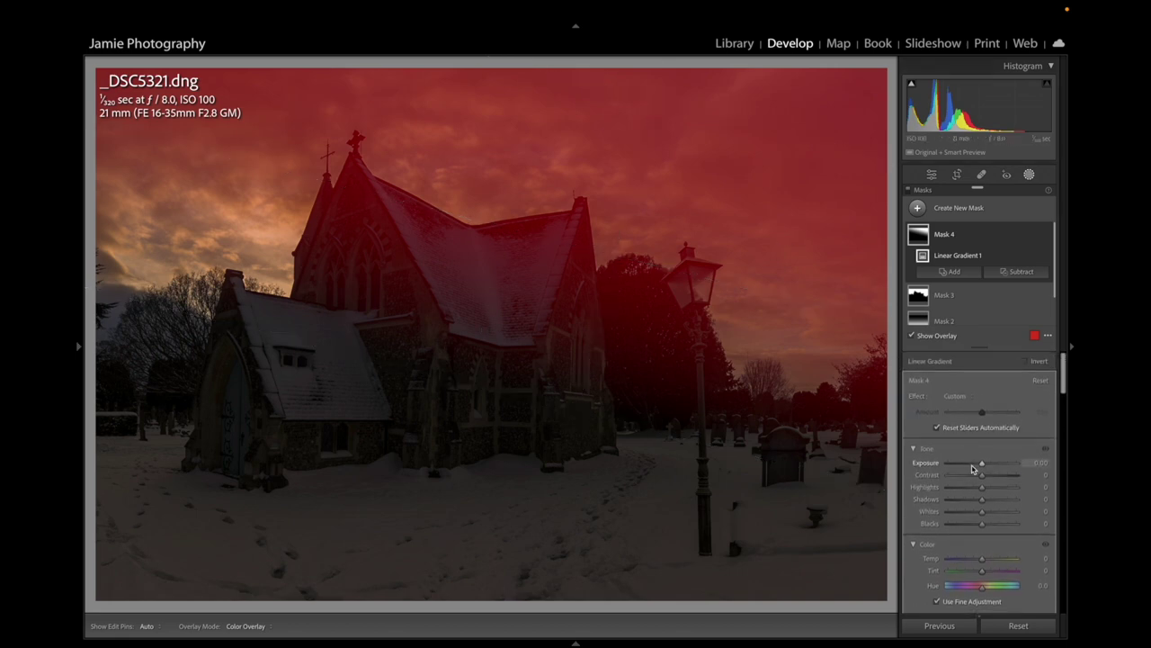
pyautogui.click(972, 468)
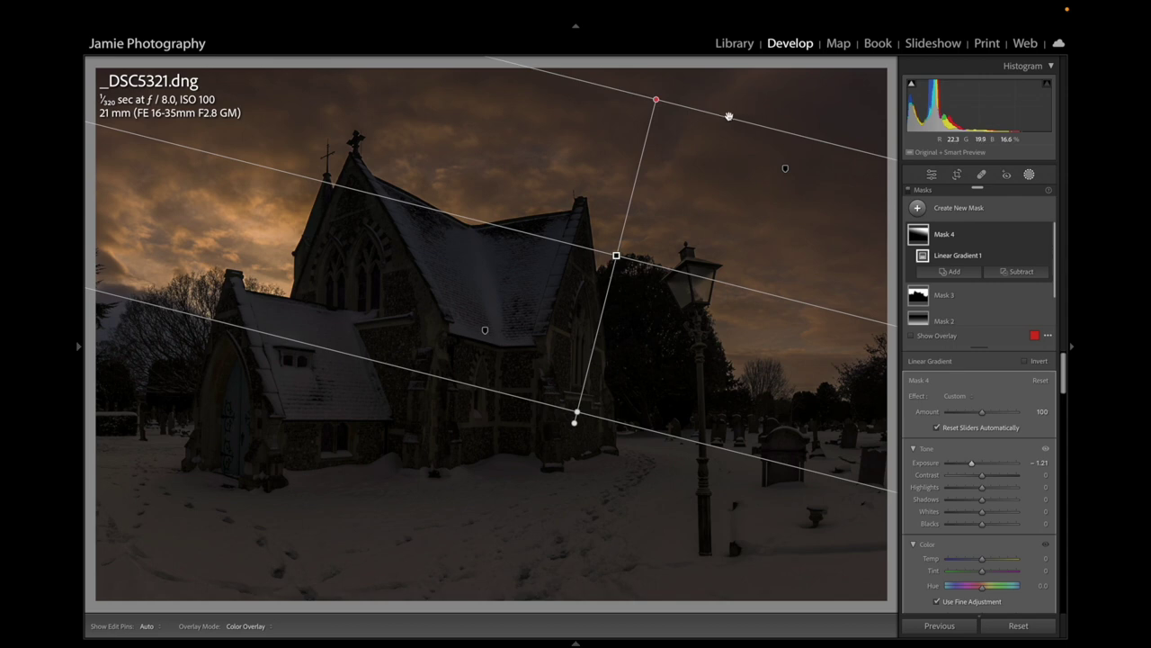
pyautogui.moveTo(973, 466); pyautogui.dragTo(970, 468)
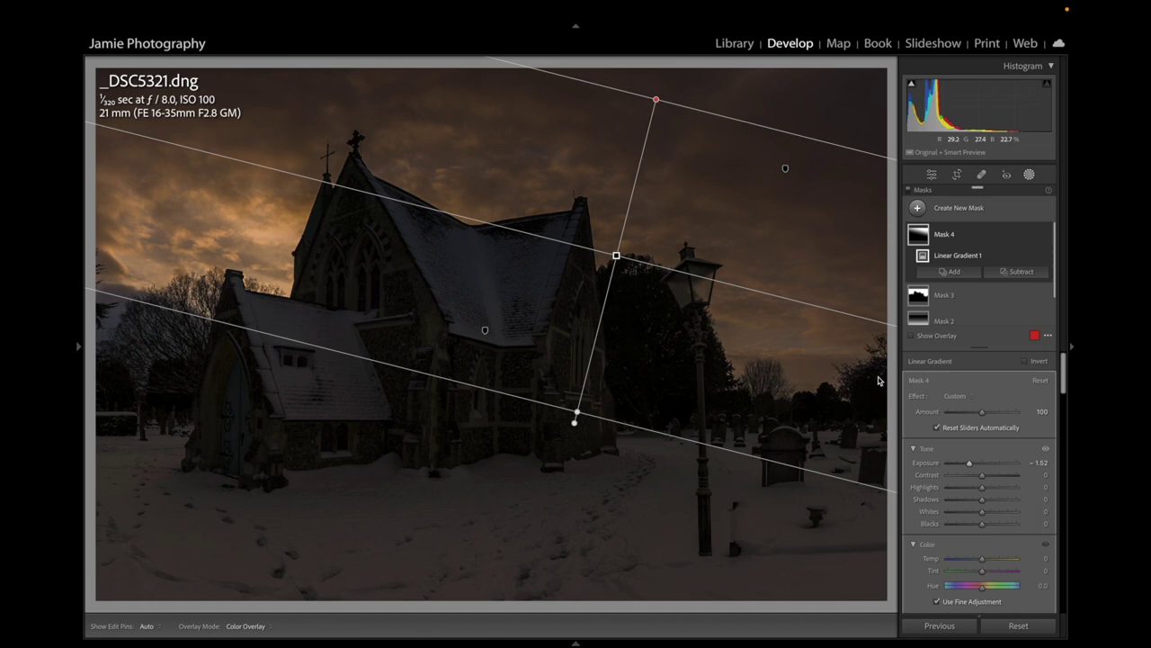
# Step: Shift the diagonal sky gradient slightly upward and cool it to Temp -50
pyautogui.moveTo(679, 107); pyautogui.dragTo(679, 89)
pyautogui.moveTo(598, 418); pyautogui.dragTo(598, 401)
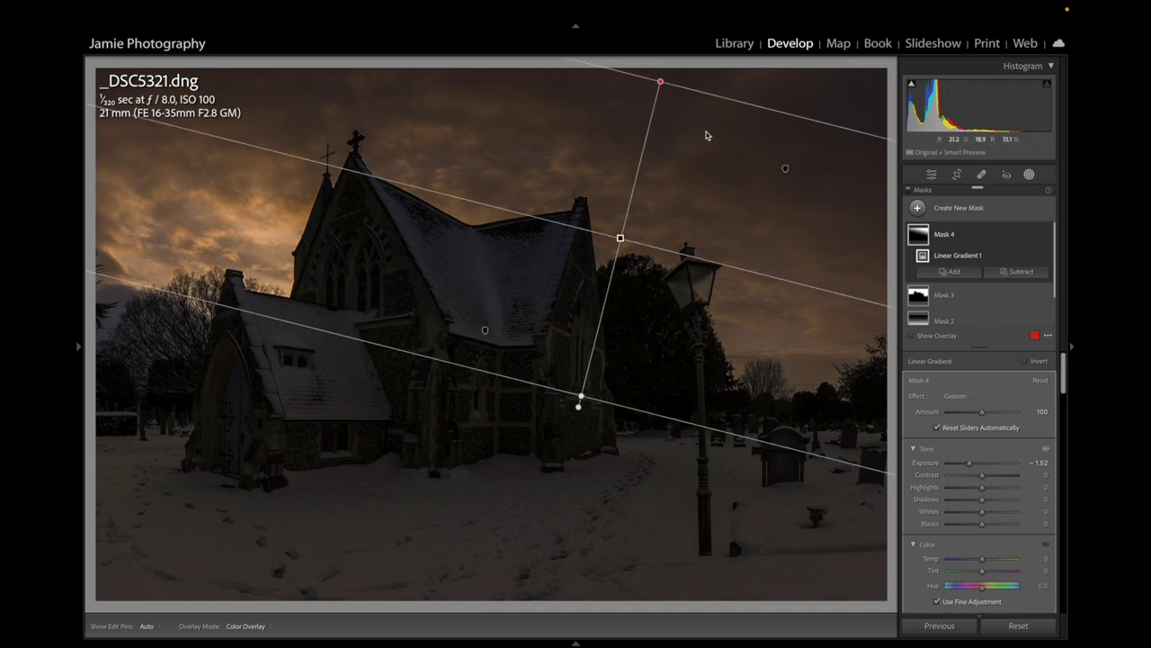
pyautogui.moveTo(983, 558); pyautogui.dragTo(971, 563)
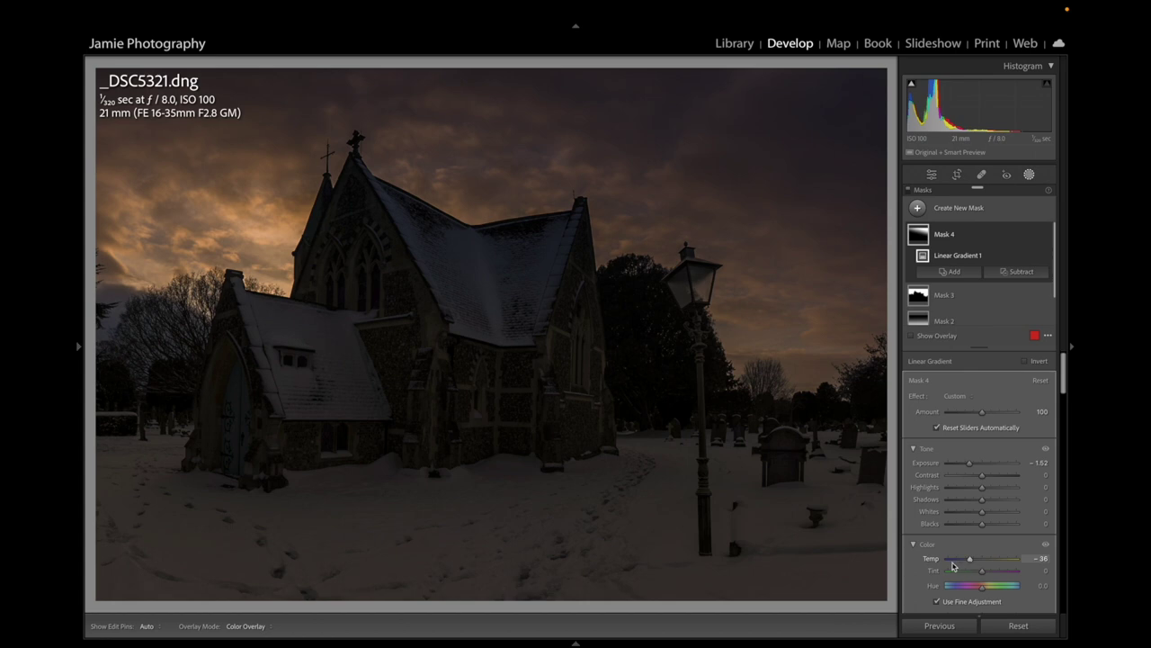
pyautogui.moveTo(970, 559); pyautogui.dragTo(965, 563)
pyautogui.moveTo(653, 146)
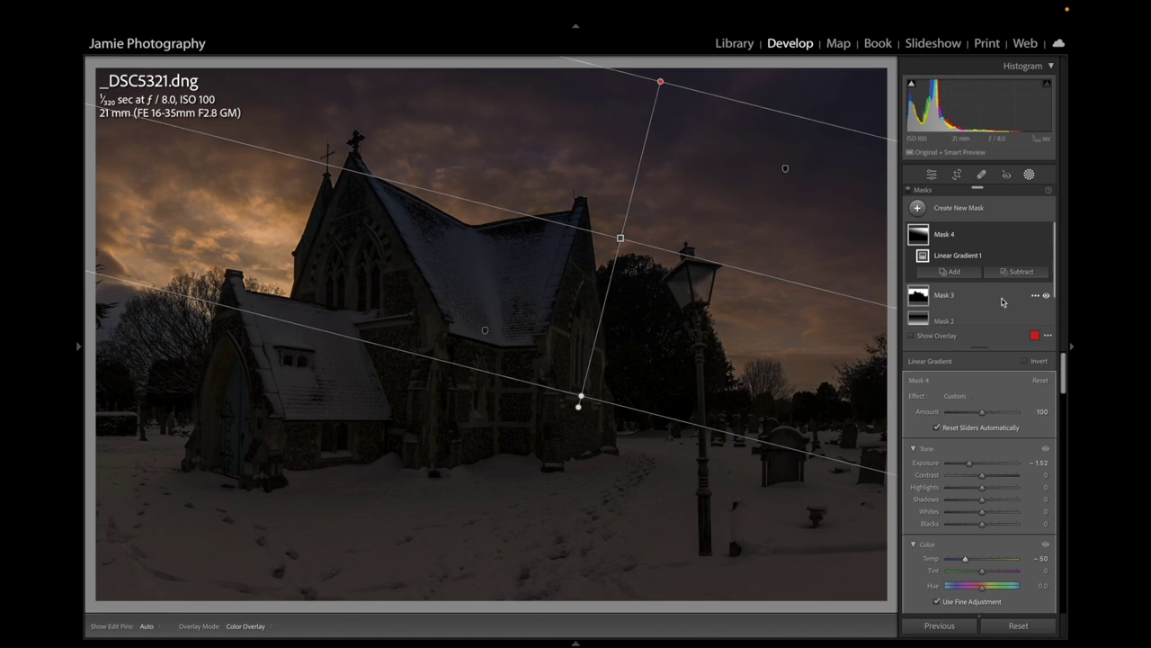
# Step: Add a smaller diagonal linear gradient over the upper-right corner of the sky with Exposure -0.45 and Temp -8
pyautogui.click(959, 208)
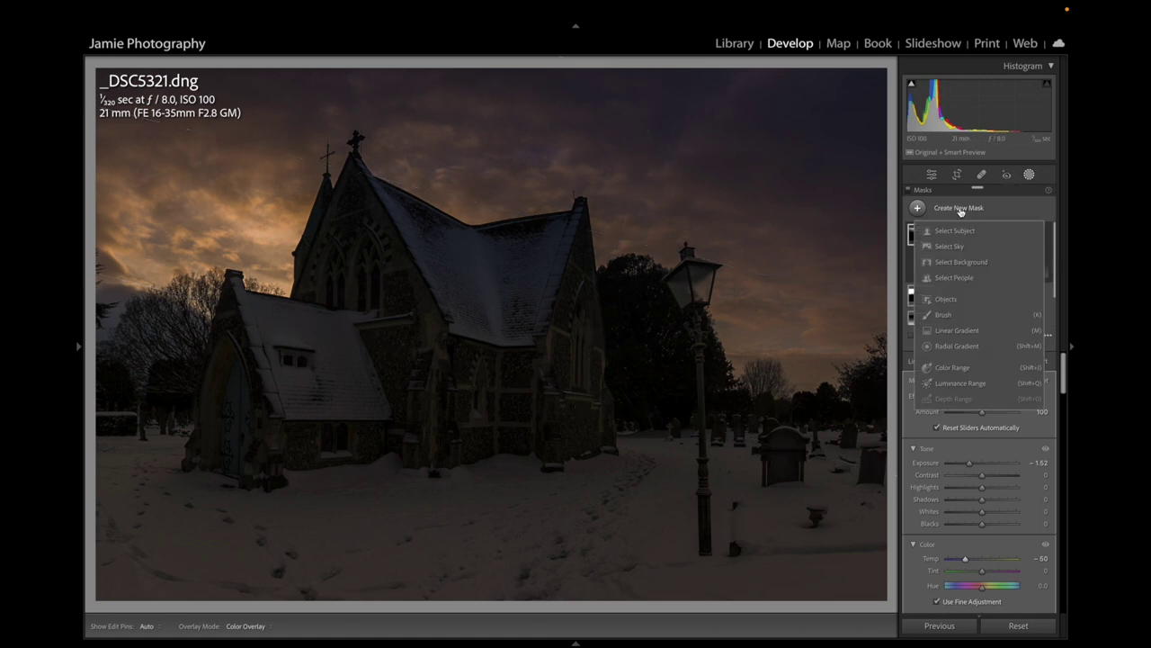
pyautogui.click(956, 333)
pyautogui.moveTo(783, 90); pyautogui.dragTo(755, 225)
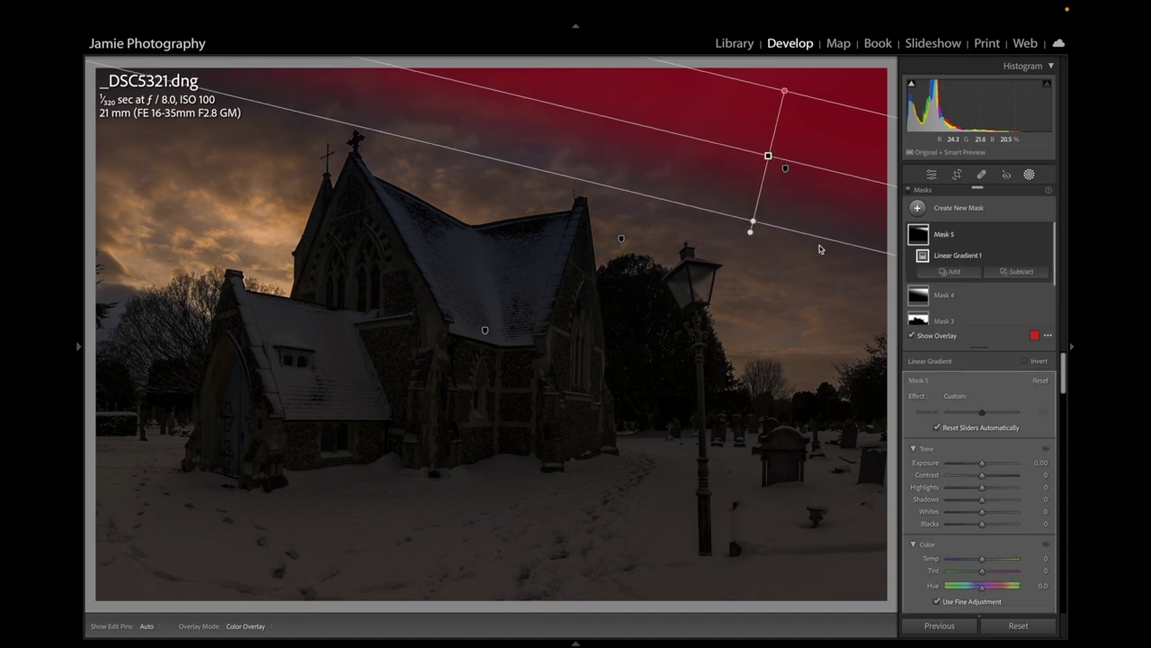
pyautogui.moveTo(980, 464); pyautogui.dragTo(980, 467)
pyautogui.moveTo(980, 558); pyautogui.dragTo(980, 561)
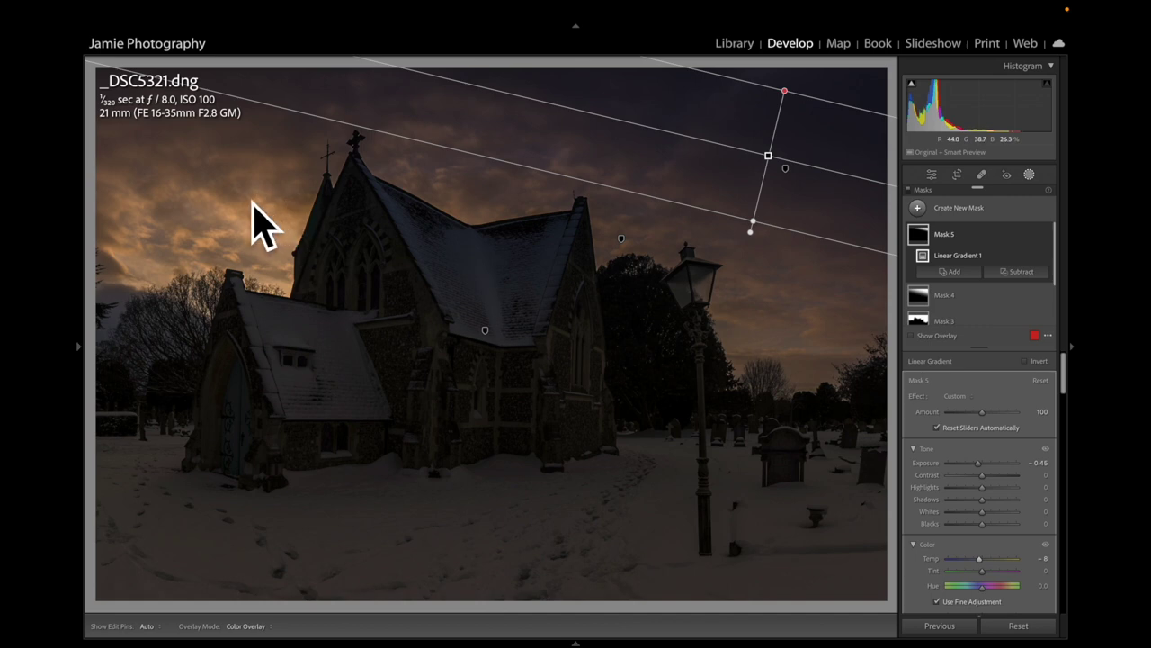
# Step: Add a diagonal linear gradient mask from the upper-left sky toward the church roof and set its Temp to 24
pyautogui.click(970, 210)
pyautogui.click(970, 331)
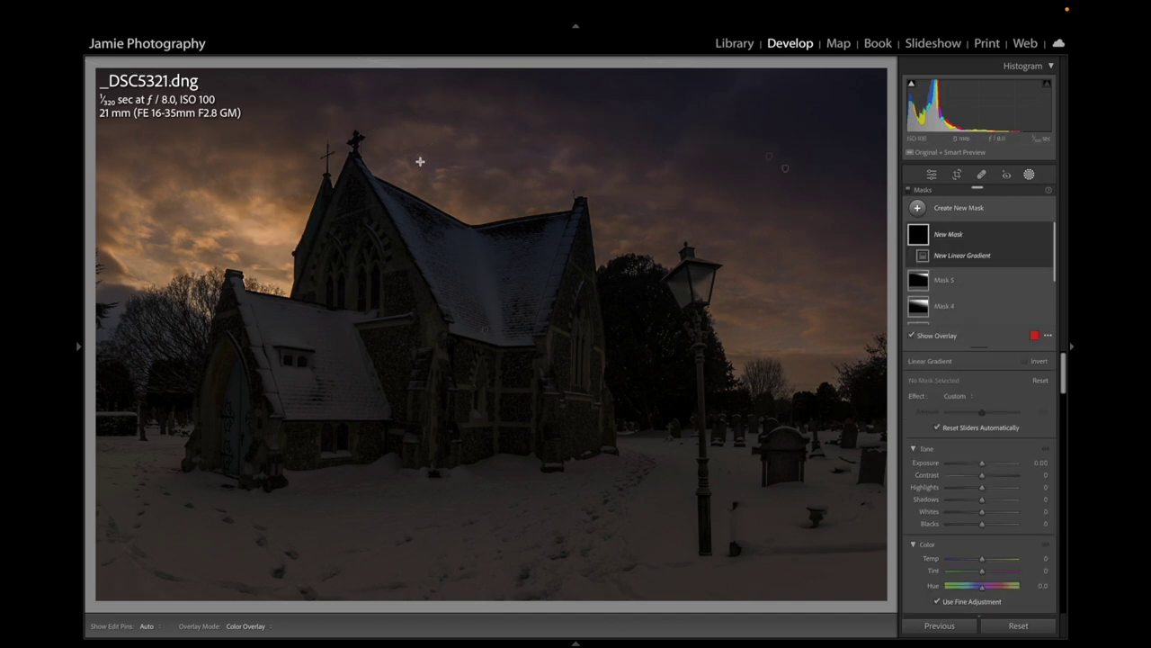
pyautogui.moveTo(177, 134); pyautogui.dragTo(471, 296)
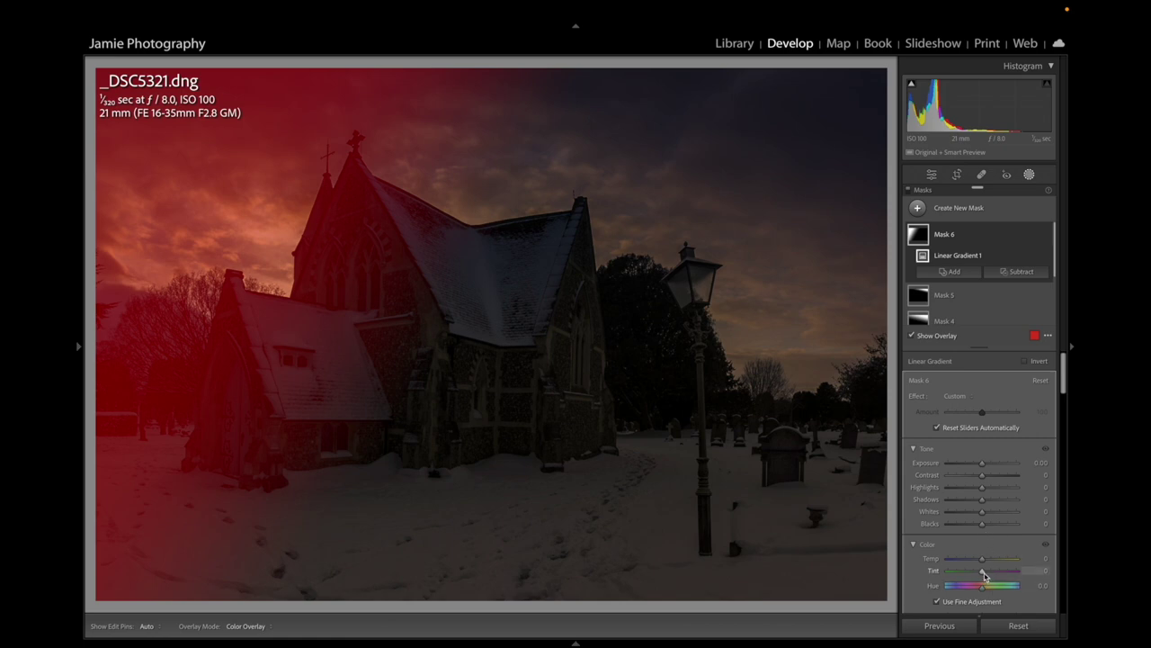
pyautogui.click(989, 561)
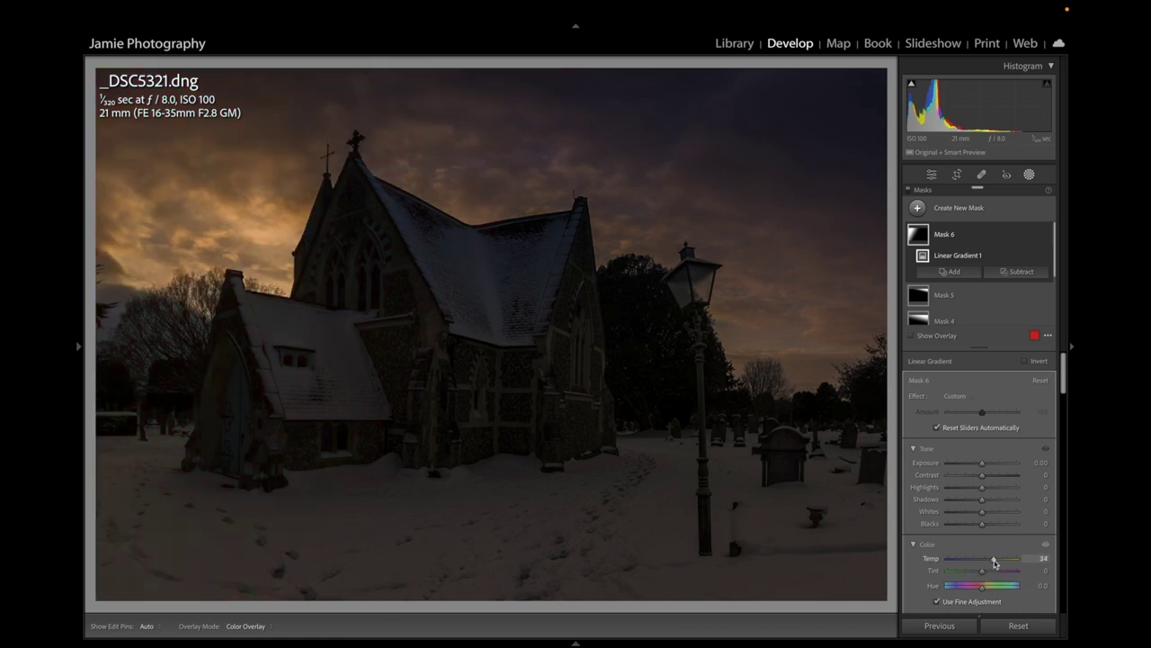
pyautogui.moveTo(992, 563); pyautogui.dragTo(990, 562)
# Step: Set the left-side gradient's Saturation to 41 and its Temp to -1
pyautogui.scroll(-3, 993, 558)
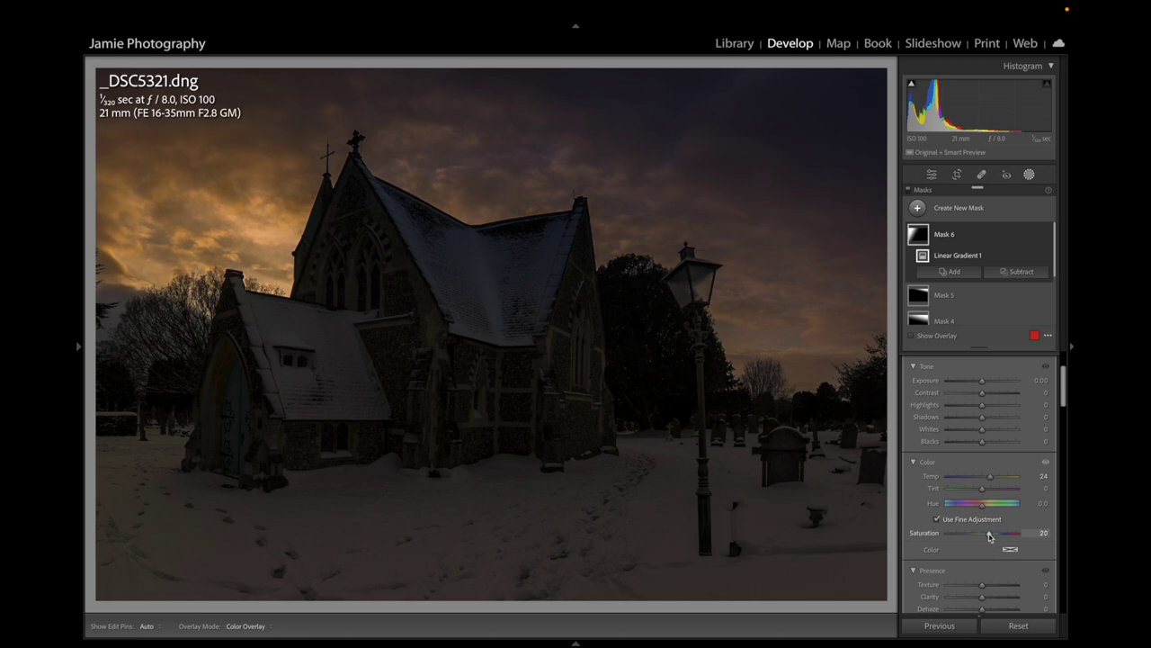
pyautogui.moveTo(982, 479); pyautogui.dragTo(984, 480)
pyautogui.moveTo(153, 553)
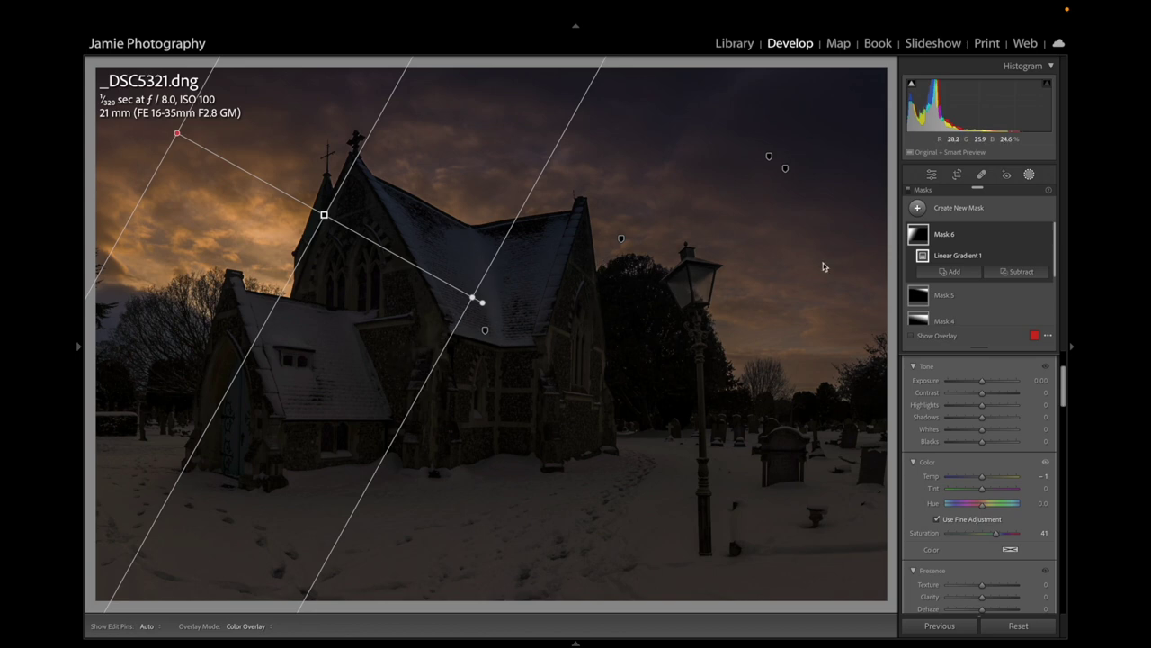
# Step: Add a radial gradient mask over the street lamp's lantern with Exposure 4.00, Temp 70 and Tint 34
pyautogui.click(960, 209)
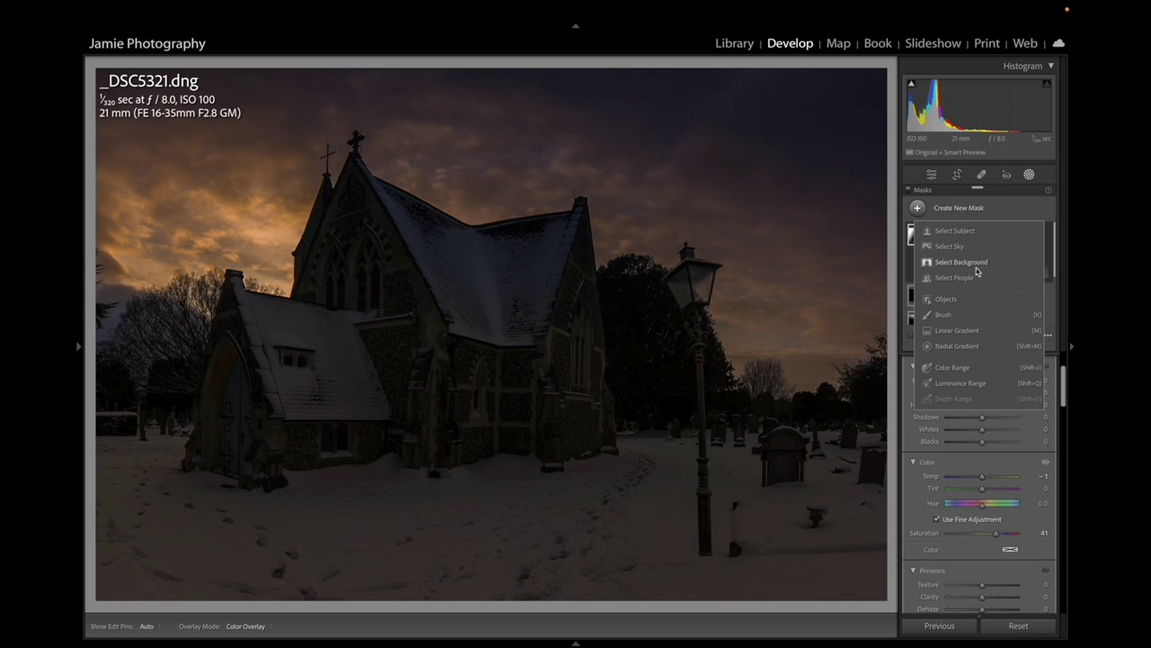
pyautogui.click(962, 347)
pyautogui.moveTo(682, 266); pyautogui.dragTo(702, 292)
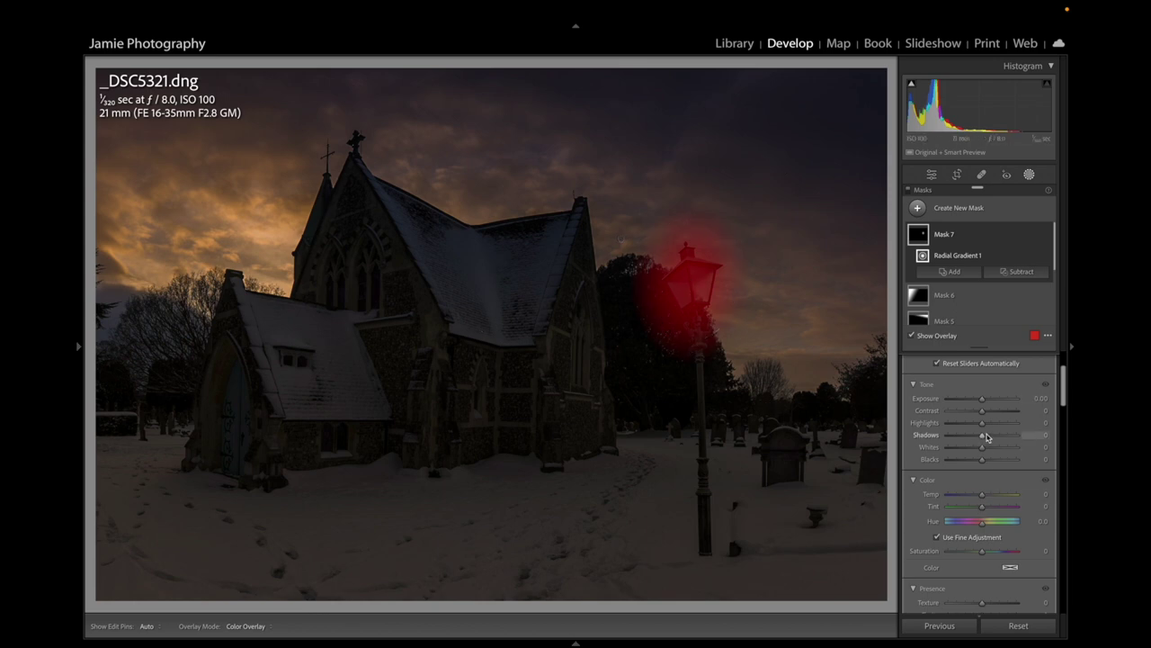
pyautogui.click(1019, 399)
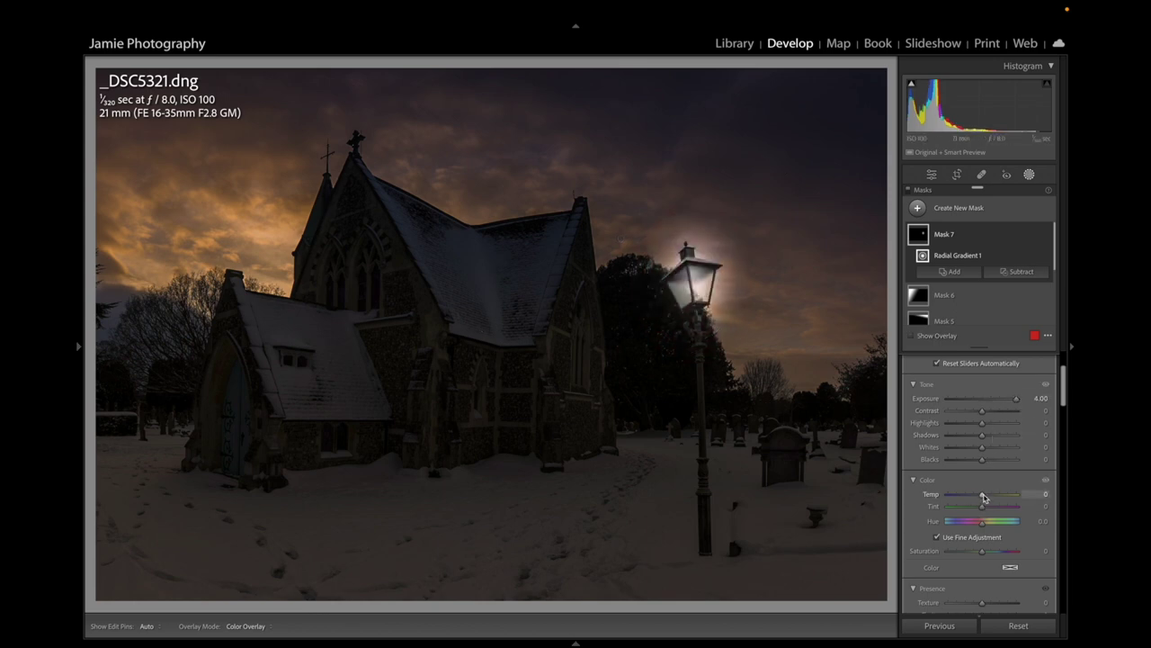
pyautogui.moveTo(995, 494)
pyautogui.mouseDown()
pyautogui.moveTo(1012, 498)
pyautogui.moveTo(996, 509)
pyautogui.mouseUp()
pyautogui.moveTo(725, 272)
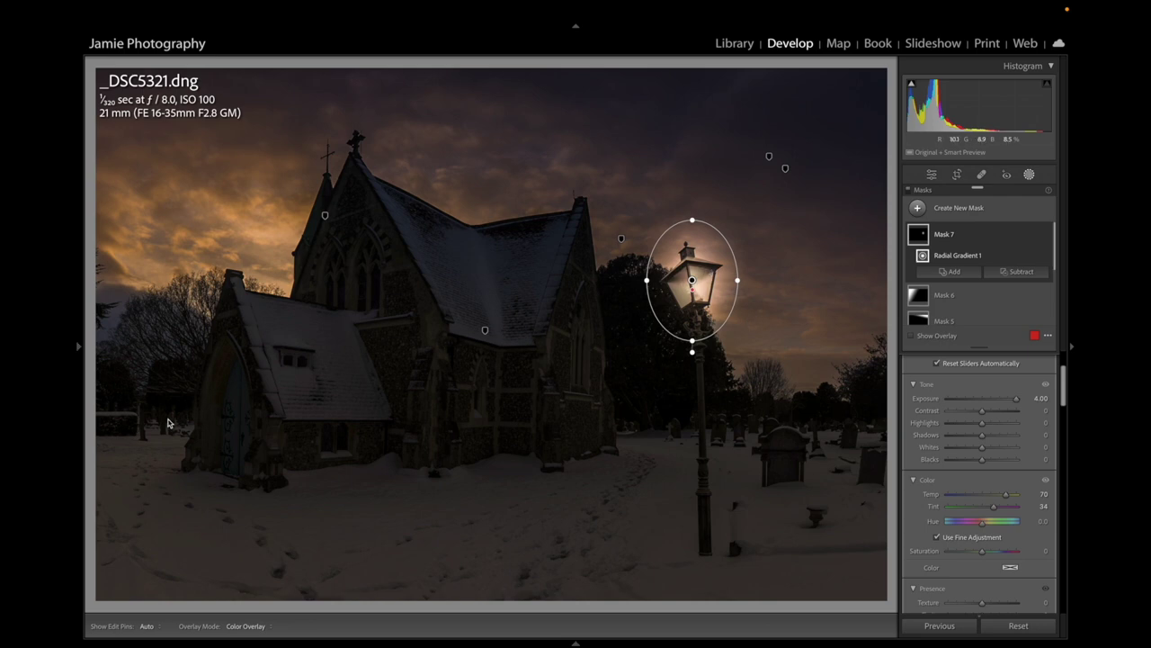
# Step: Start a subtracting brush on the lantern mask with Feather 0 and Flow 100, working on a close-up of the lamp
pyautogui.moveTo(79, 344)
pyautogui.click(210, 69)
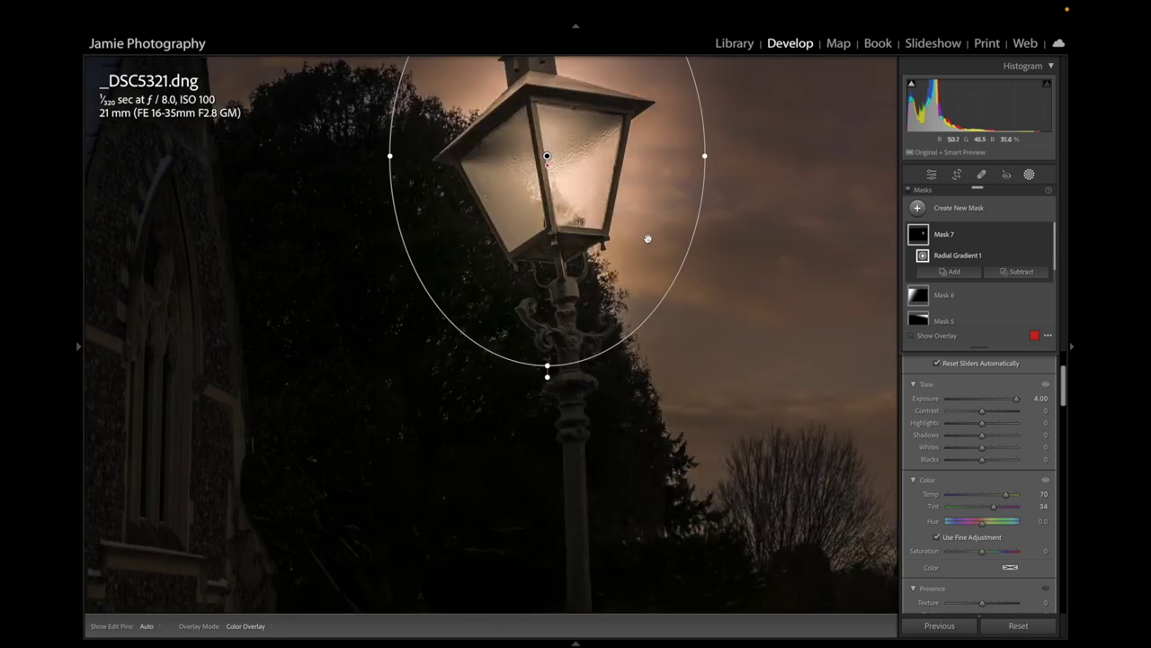
pyautogui.moveTo(648, 238); pyautogui.dragTo(657, 400)
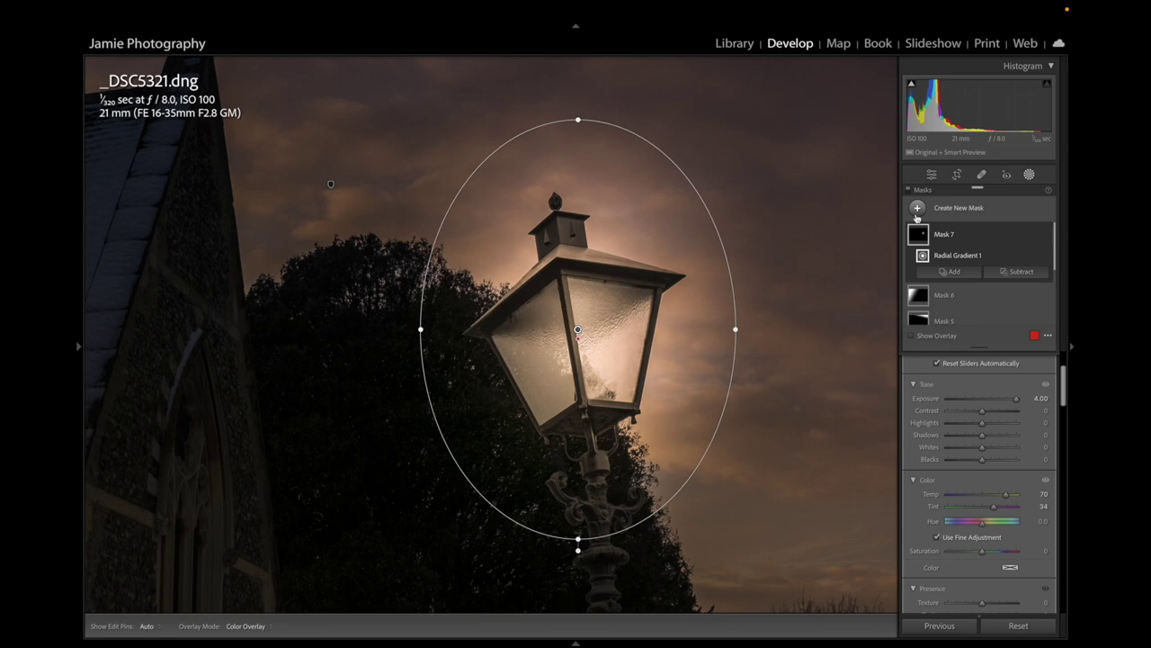
pyautogui.moveTo(922, 228)
pyautogui.click(1018, 271)
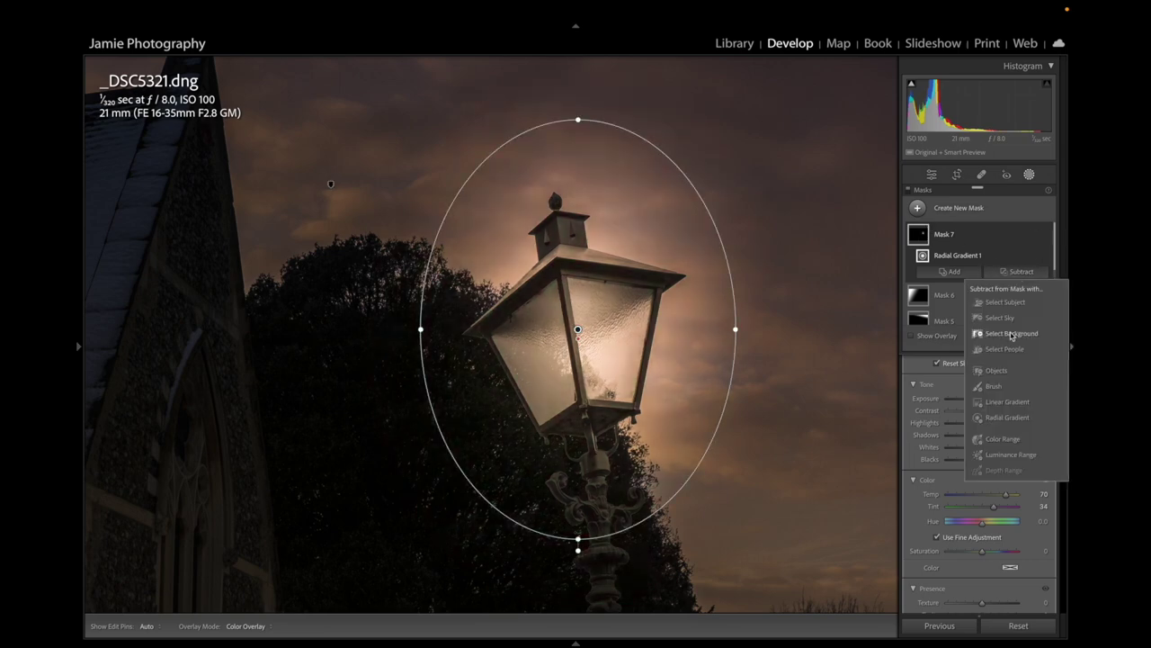
pyautogui.click(989, 378)
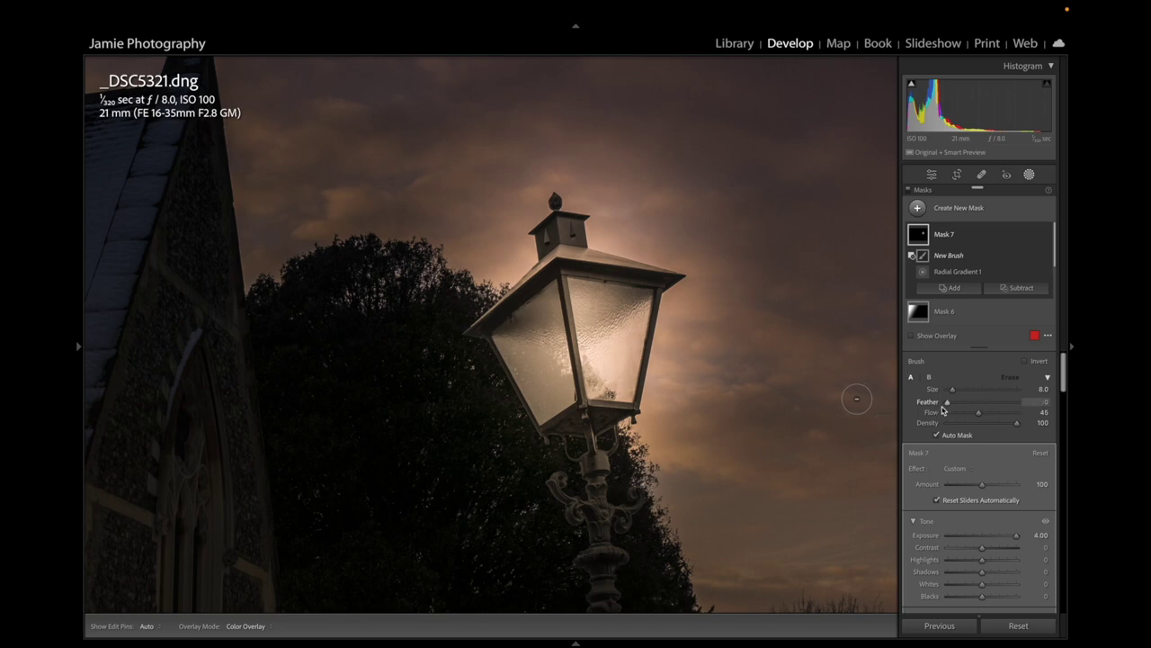
pyautogui.moveTo(983, 414); pyautogui.dragTo(989, 415)
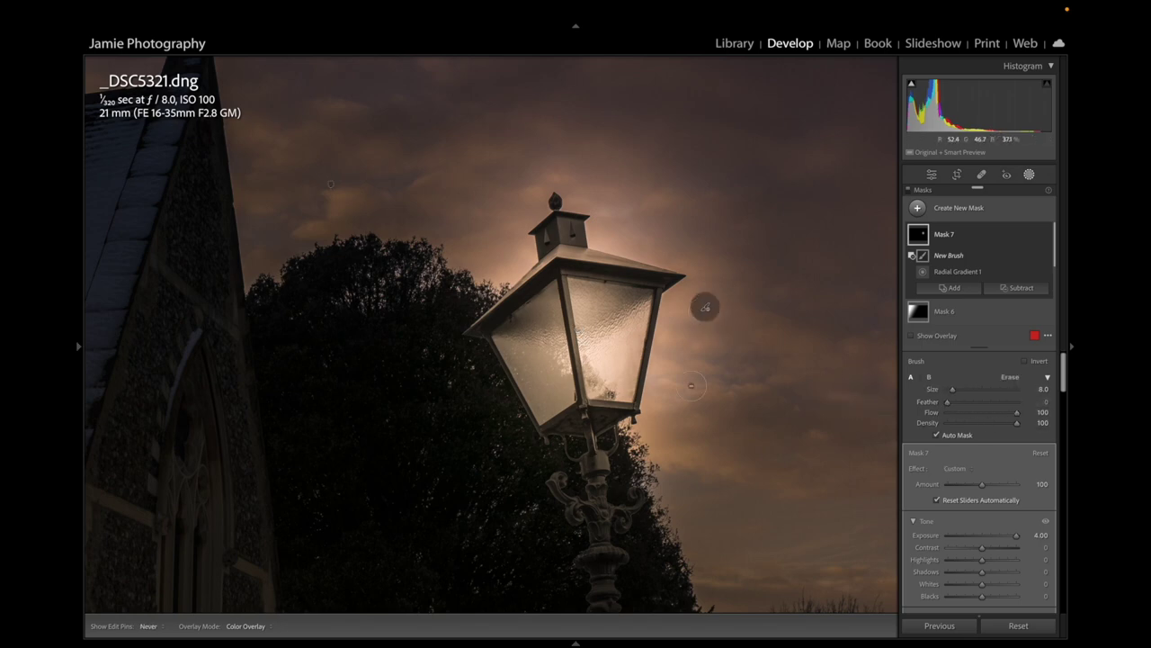
# Step: Subtract the glow from the sky along the lantern's right side using a size 8 brush and a straight stroke beside the glass
pyautogui.moveTo(707, 305); pyautogui.dragTo(704, 429)
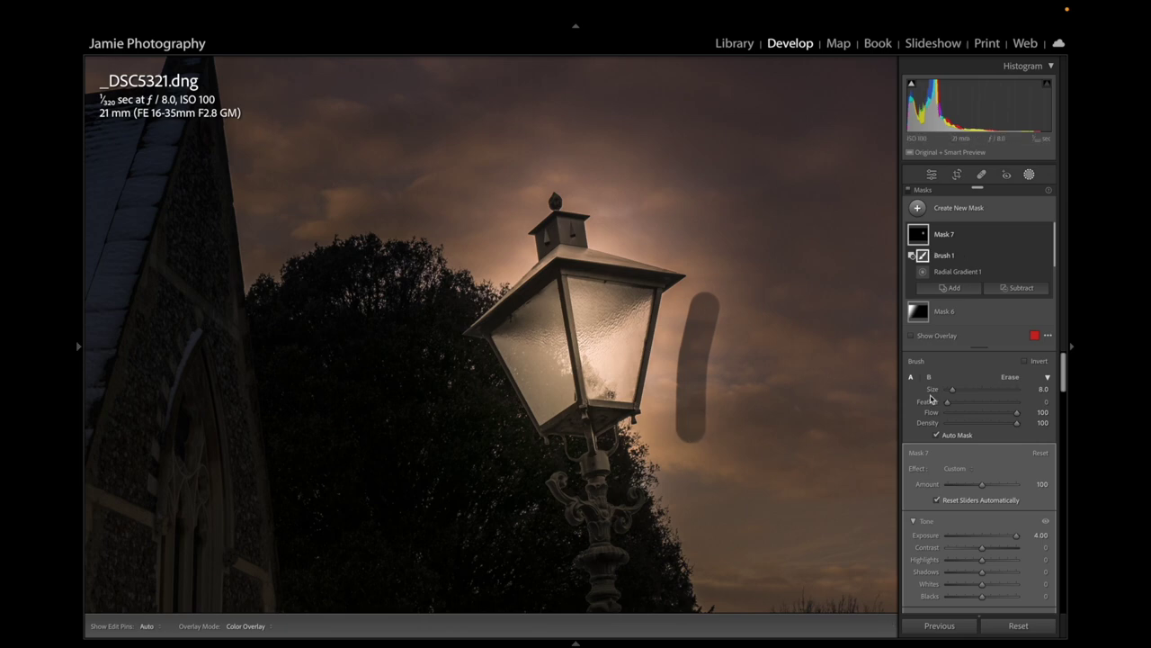
pyautogui.click(648, 407)
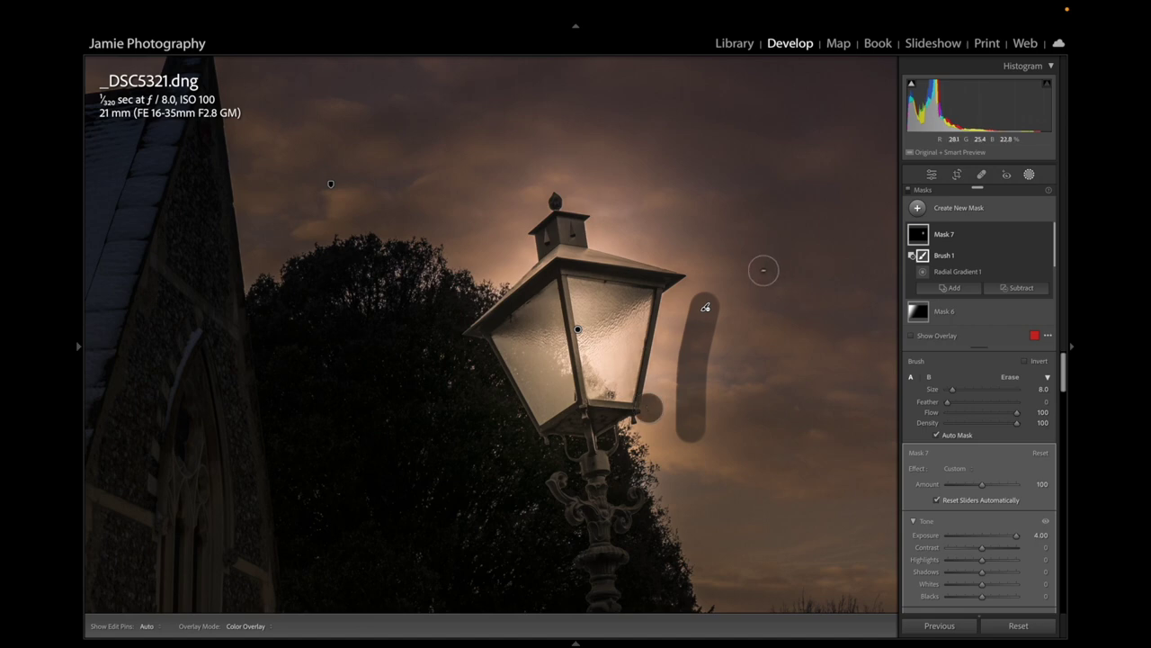
pyautogui.keyDown('shift'); pyautogui.click(671, 290); pyautogui.keyUp('shift')
pyautogui.press('[')
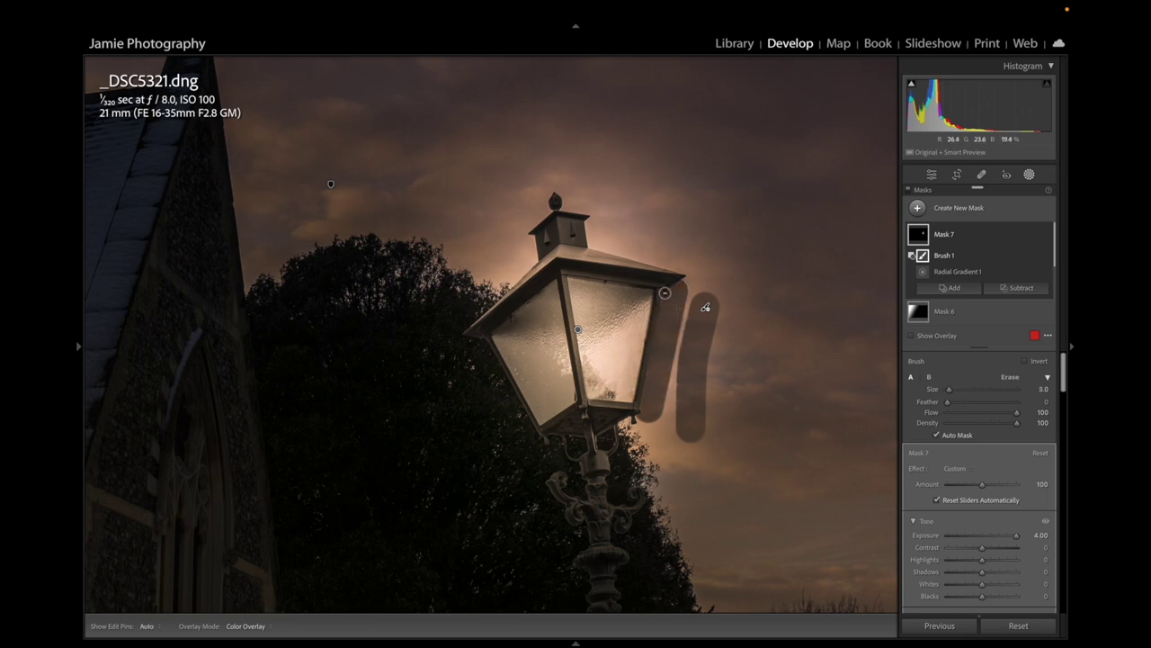
# Step: Adjust the brush size and subtract the glow from the lantern's roof and along its edges down to the left eave
pyautogui.press('h')
pyautogui.press(']')
pyautogui.press(']')
pyautogui.press(']')
pyautogui.press('[')
pyautogui.press('[')
pyautogui.press('[')
pyautogui.press('h')
pyautogui.moveTo(664, 266)
pyautogui.mouseDown()
pyautogui.moveTo(564, 254)
pyautogui.moveTo(647, 253)
pyautogui.moveTo(659, 266)
pyautogui.moveTo(543, 250)
pyautogui.moveTo(501, 304)
pyautogui.moveTo(463, 327)
pyautogui.mouseUp()
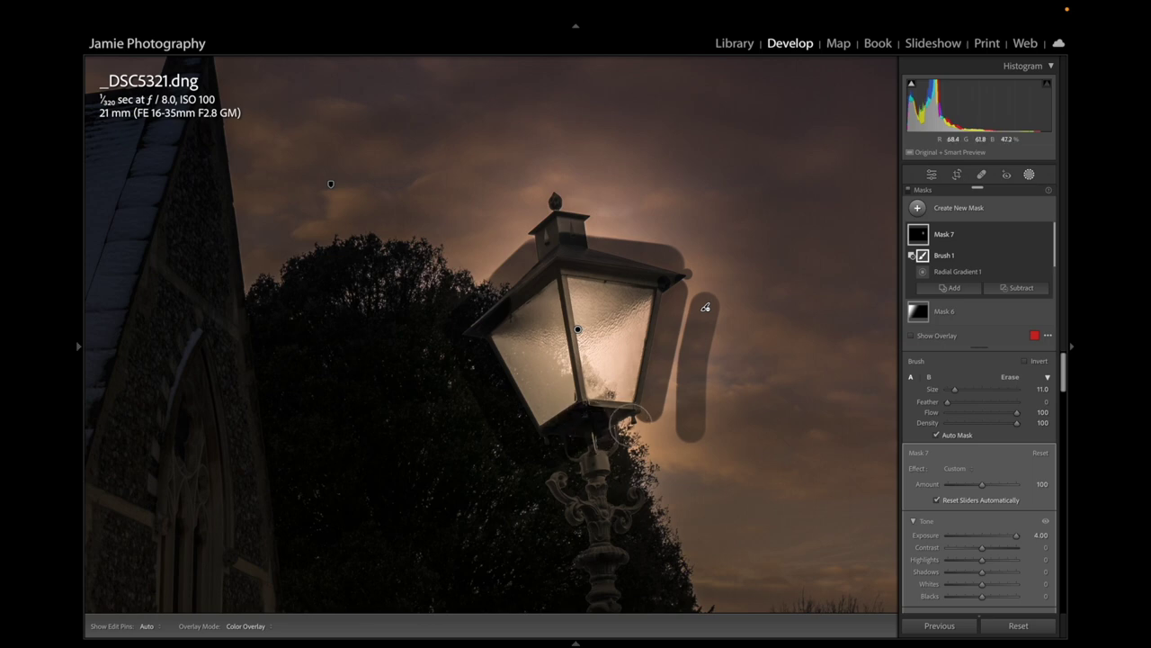
# Step: Turn off Auto Mask and subtract the glow from the lantern's metal frame bars with a size 3 brush
pyautogui.scroll(-2, 629, 416)
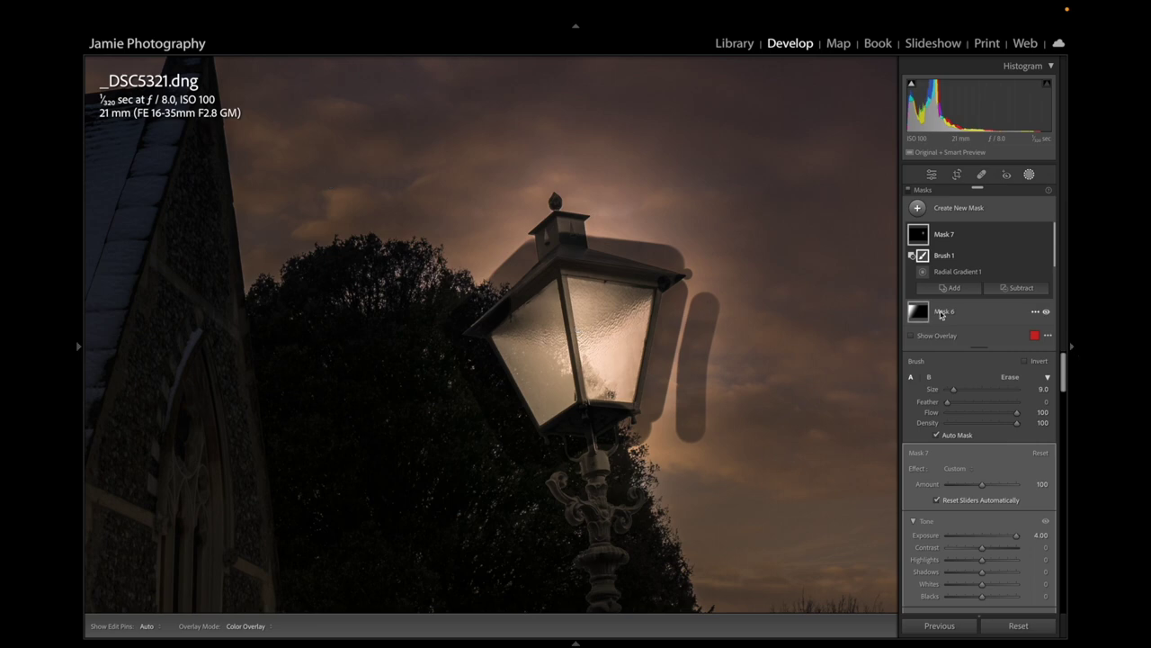
pyautogui.scroll(-5, 565, 266)
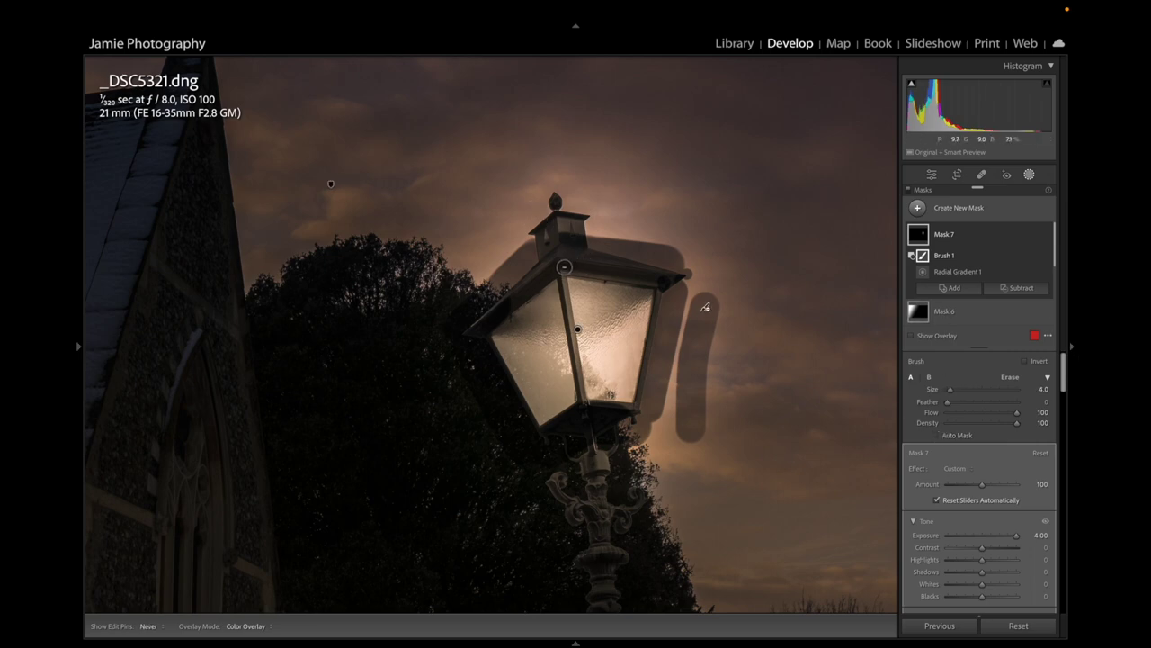
pyautogui.press('h')
pyautogui.moveTo(659, 280); pyautogui.dragTo(662, 285)
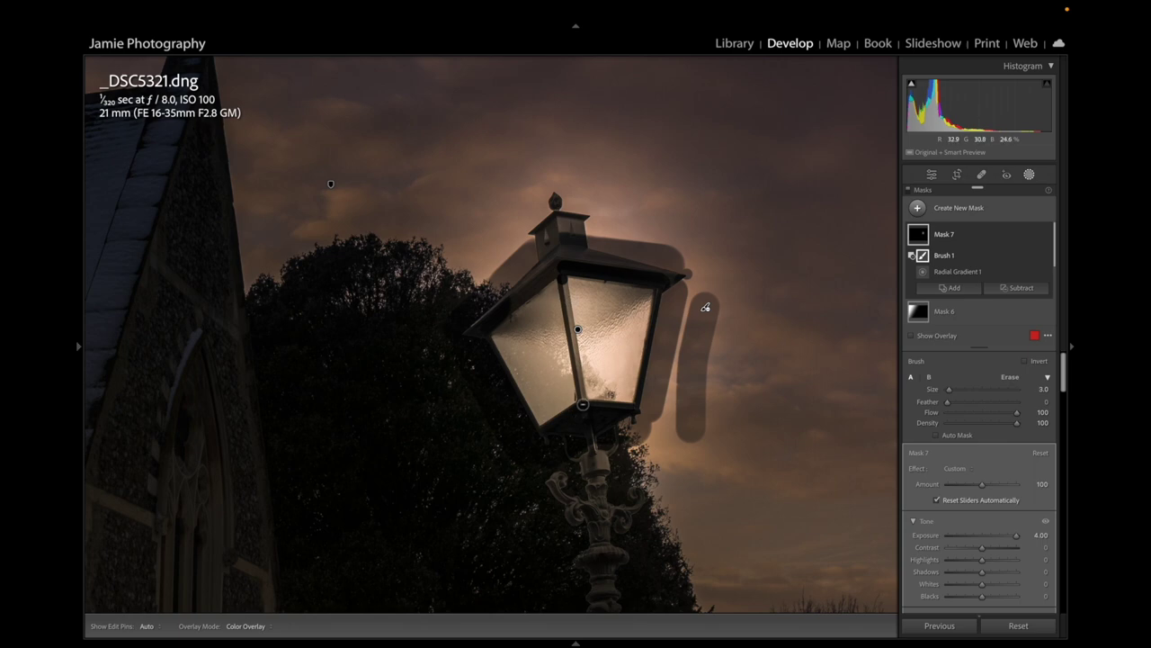
pyautogui.press('h')
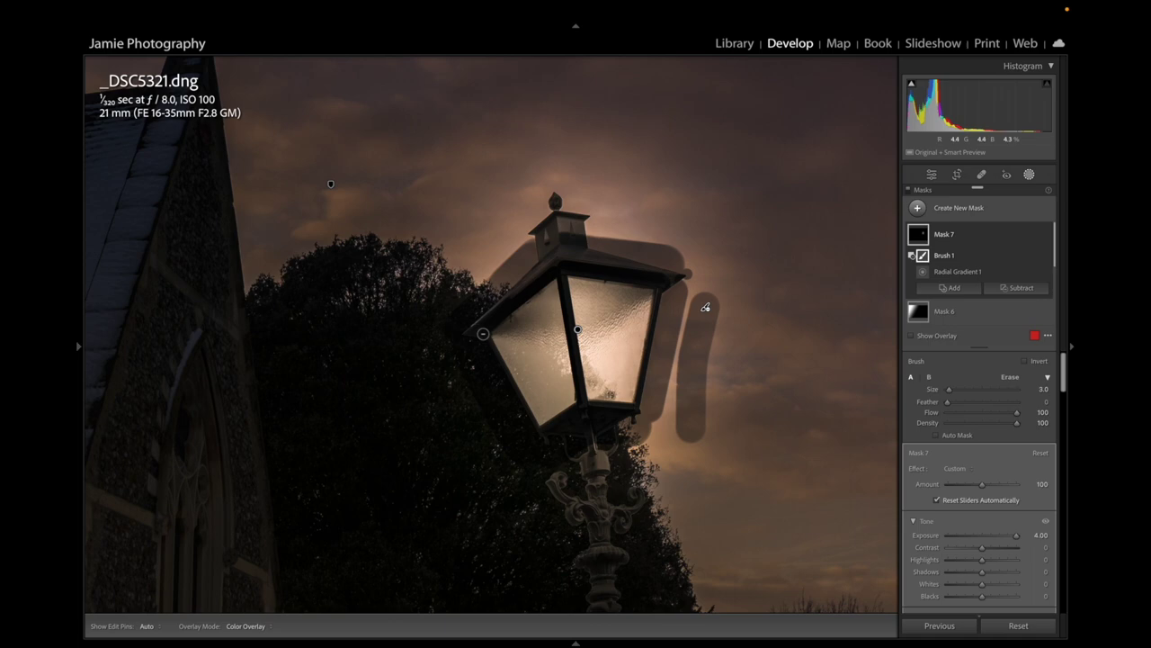
# Step: Subtract the glow just below the lantern's lower-right corner with the brush enlarged to size 11
pyautogui.scroll(3, 593, 447)
pyautogui.press('h')
pyautogui.click(654, 436)
pyautogui.press('h')
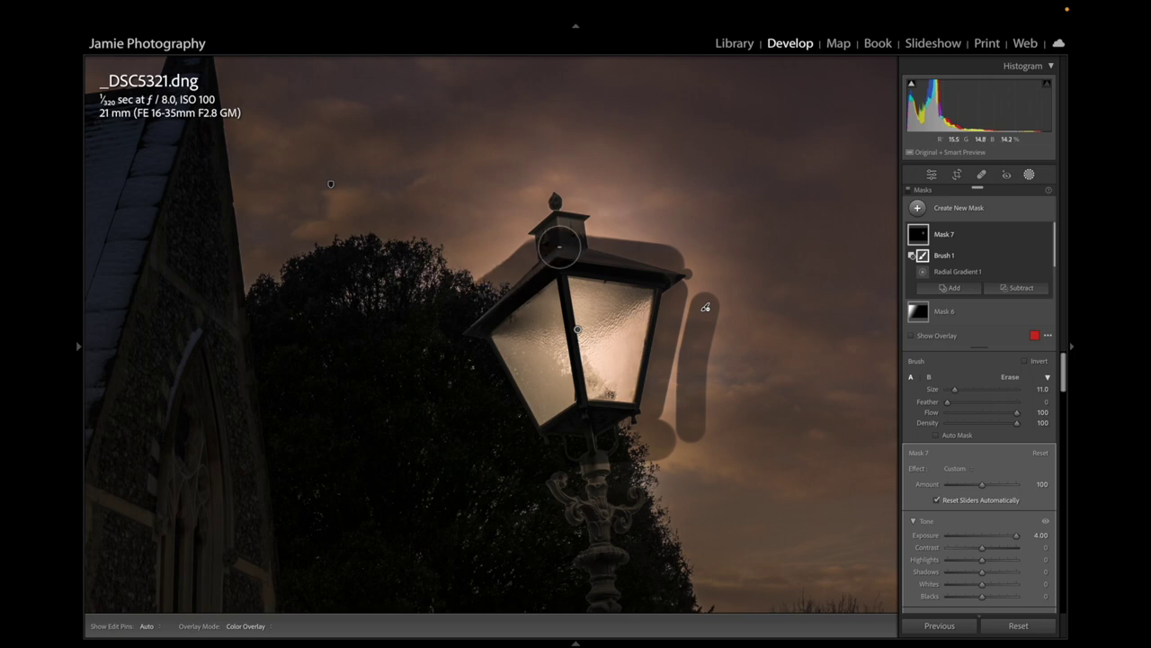
# Step: Subtract the glow from the sky, tree and lamp top surrounding the lantern, enlarging the brush to size 29
pyautogui.press('h')
pyautogui.moveTo(680, 266)
pyautogui.mouseDown()
pyautogui.moveTo(706, 263)
pyautogui.moveTo(679, 301)
pyautogui.moveTo(688, 387)
pyautogui.moveTo(663, 405)
pyautogui.mouseUp()
pyautogui.press('h')
pyautogui.moveTo(697, 335)
pyautogui.mouseDown()
pyautogui.moveTo(678, 439)
pyautogui.moveTo(709, 331)
pyautogui.moveTo(710, 262)
pyautogui.moveTo(629, 223)
pyautogui.moveTo(500, 220)
pyautogui.moveTo(625, 187)
pyautogui.moveTo(629, 161)
pyautogui.moveTo(736, 210)
pyautogui.moveTo(467, 158)
pyautogui.moveTo(404, 192)
pyautogui.moveTo(494, 175)
pyautogui.moveTo(515, 188)
pyautogui.moveTo(460, 249)
pyautogui.moveTo(389, 298)
pyautogui.moveTo(399, 304)
pyautogui.moveTo(470, 234)
pyautogui.moveTo(470, 331)
pyautogui.mouseUp()
pyautogui.press(']')
pyautogui.press(']')
pyautogui.press(']')
pyautogui.press('h')
pyautogui.press('h')
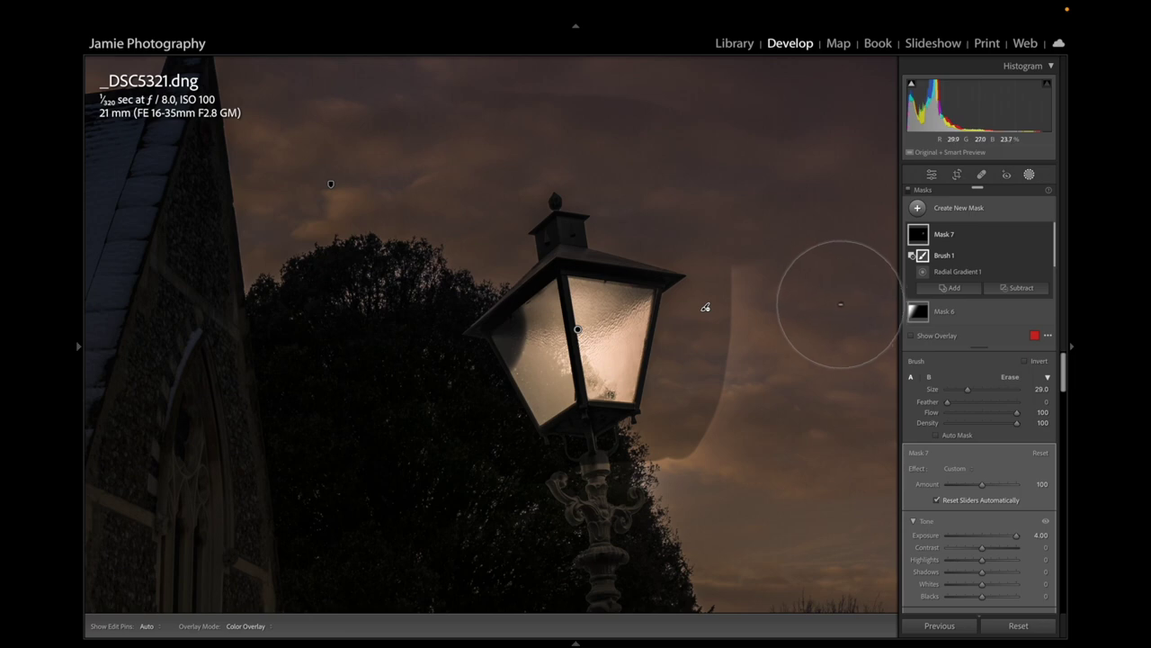
# Step: Undo the stroke that spilled onto the left glass pane and subtract the remaining glow around the lamp post and sky
pyautogui.hotkey('ctrl', 'z')
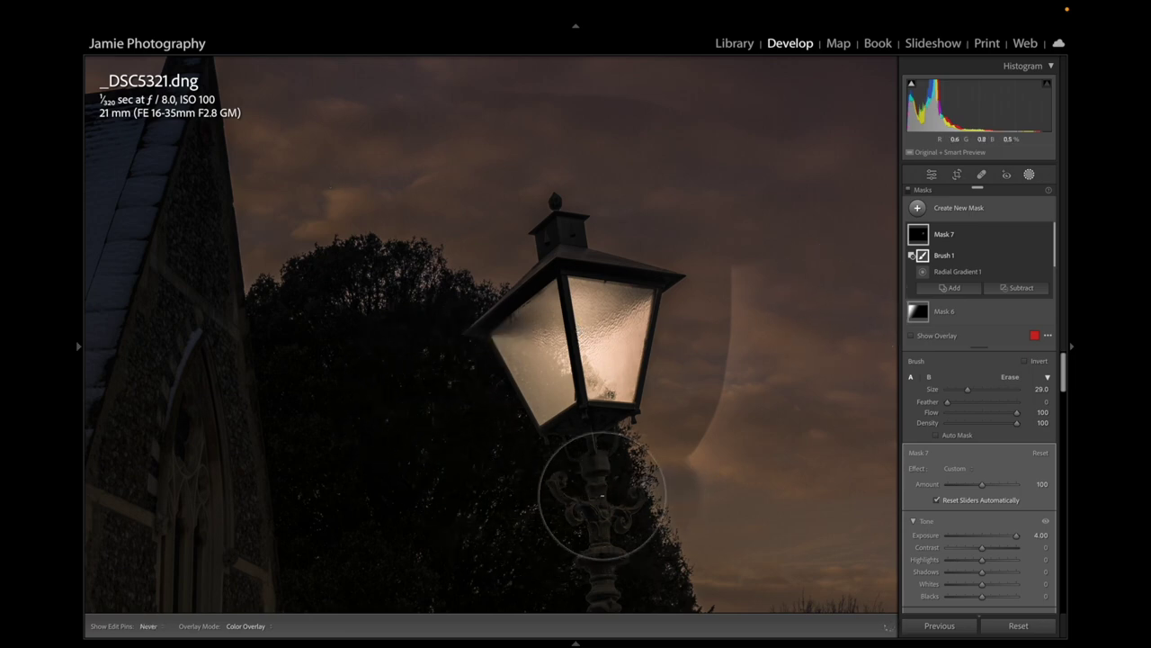
pyautogui.moveTo(617, 501)
pyautogui.mouseDown()
pyautogui.moveTo(698, 492)
pyautogui.moveTo(766, 371)
pyautogui.moveTo(772, 255)
pyautogui.moveTo(718, 150)
pyautogui.mouseUp()
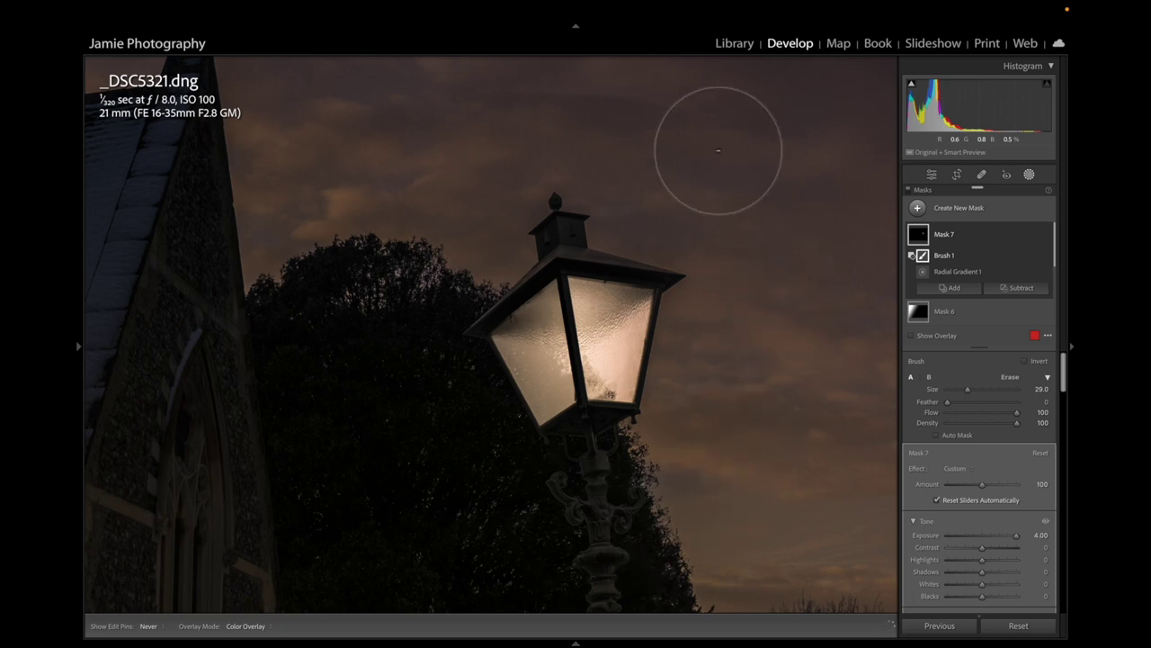
pyautogui.press('h')
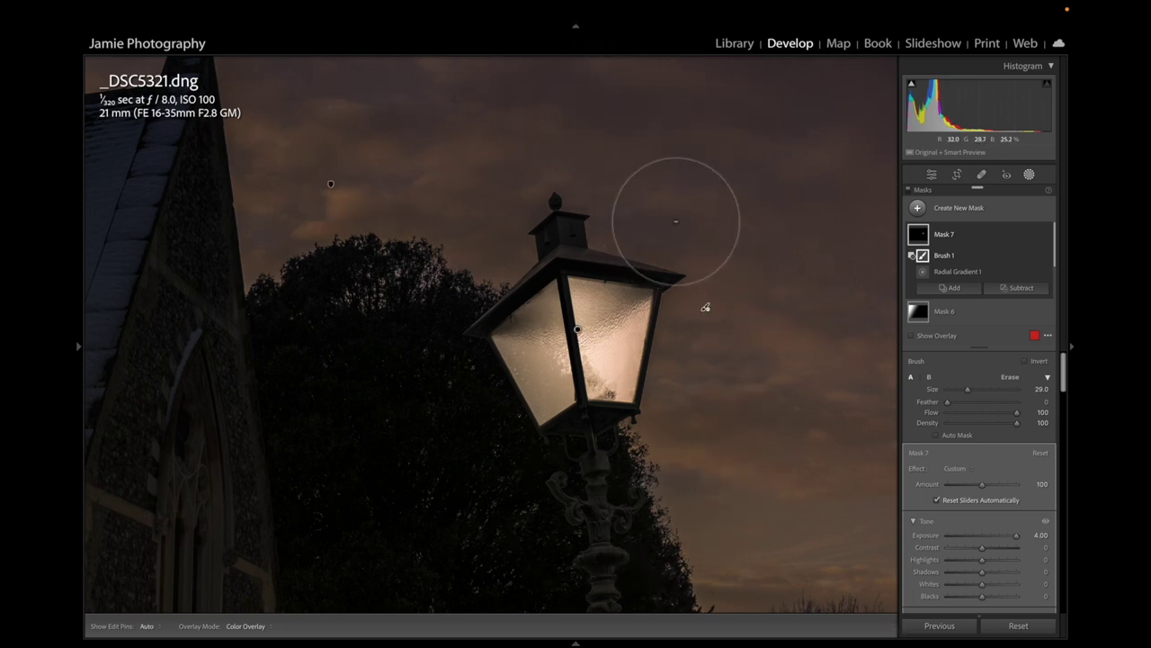
pyautogui.moveTo(919, 235)
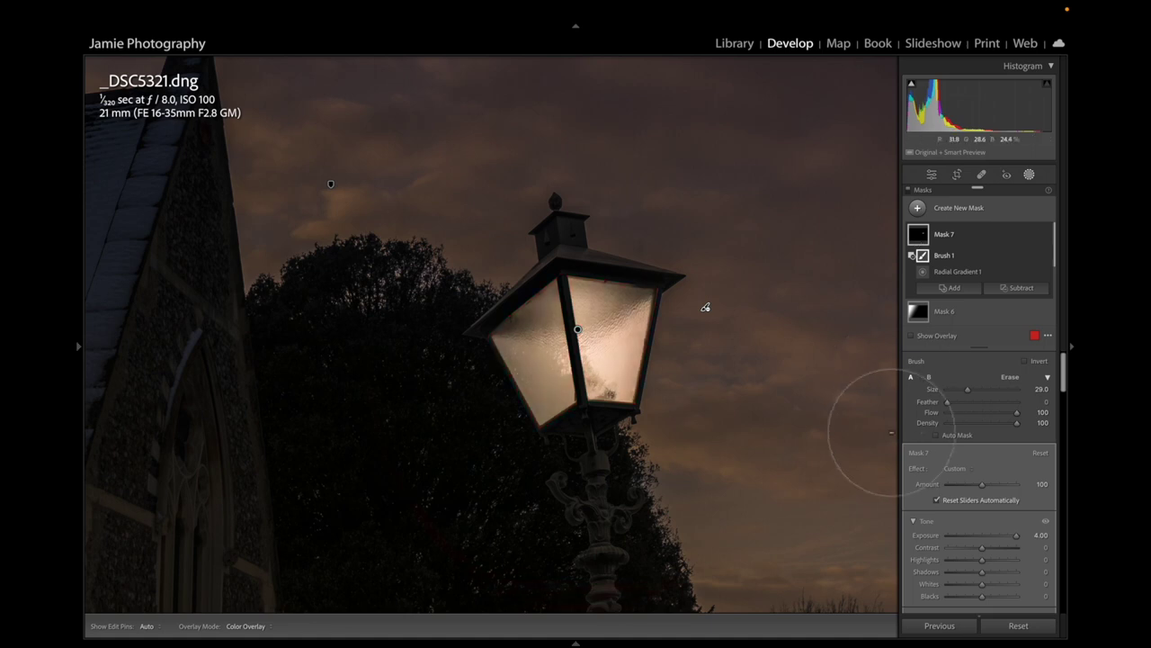
pyautogui.press('h')
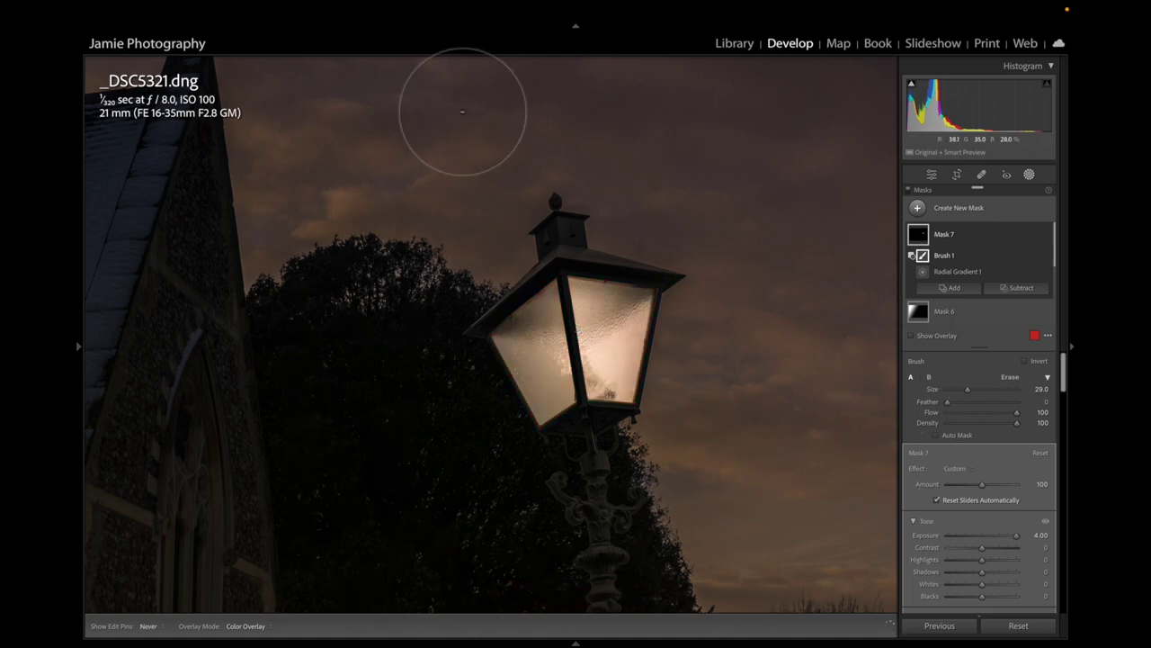
pyautogui.press('h')
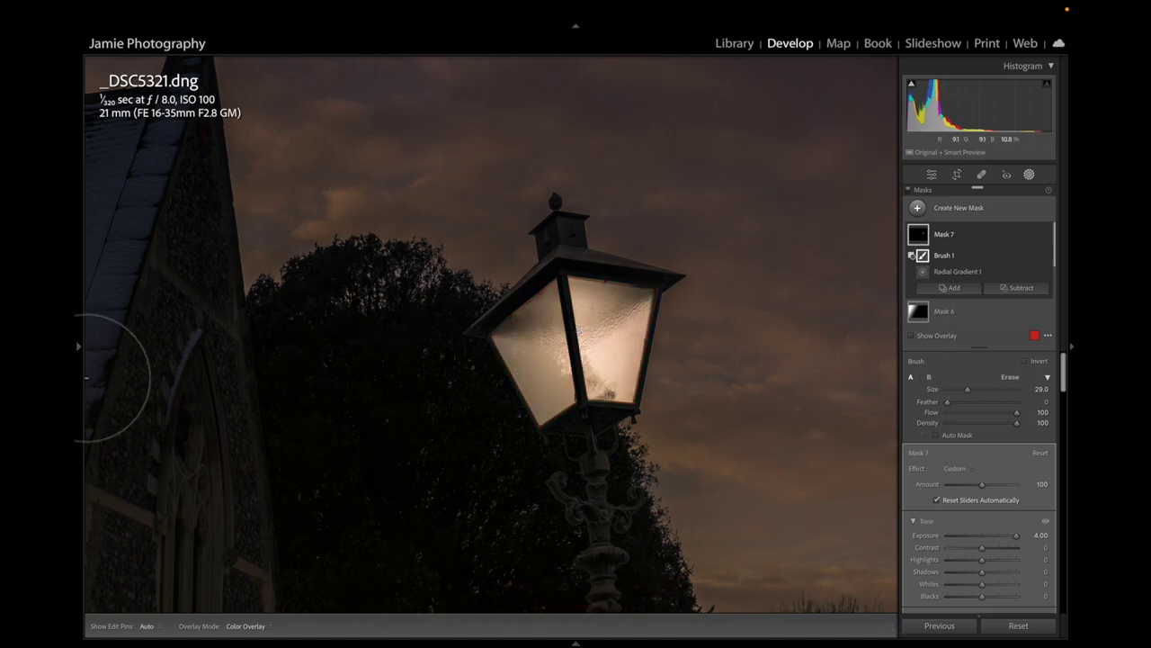
# Step: Return to the full photo and duplicate the whole lantern mask, including its brush subtraction
pyautogui.moveTo(78, 347)
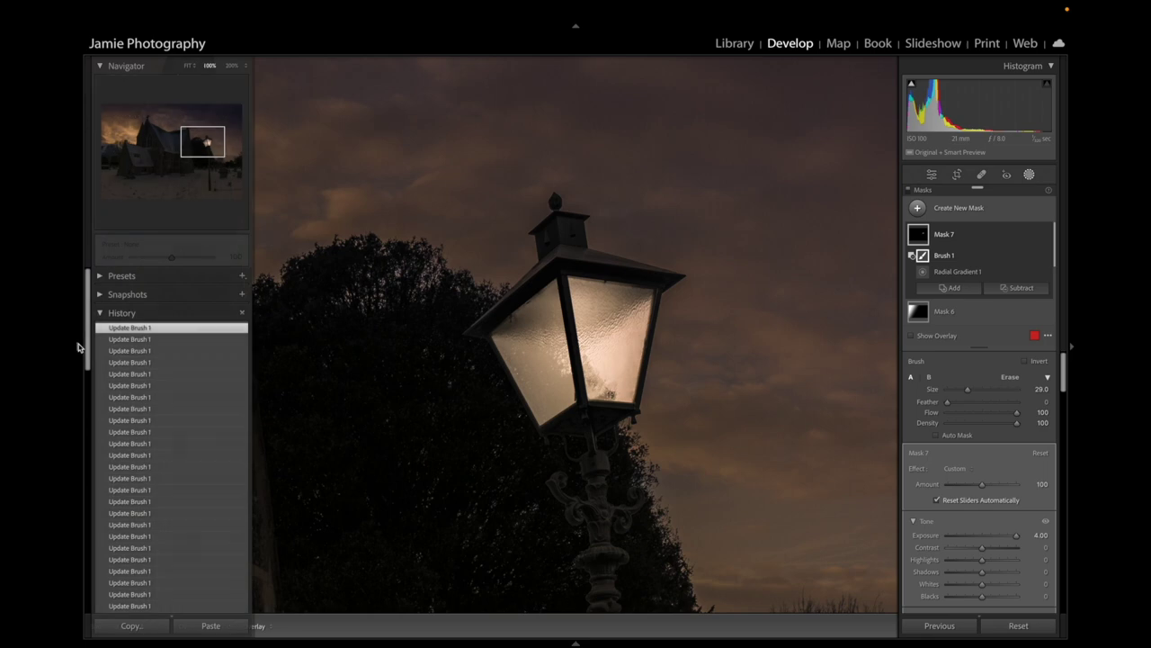
pyautogui.click(187, 66)
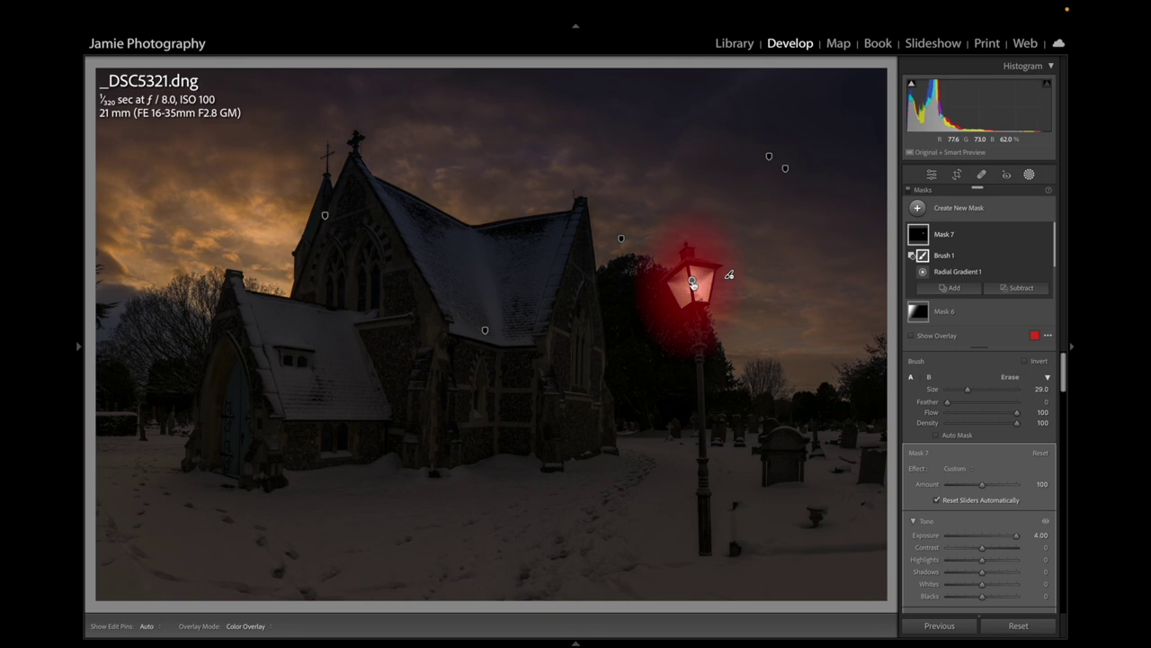
pyautogui.click(693, 282)
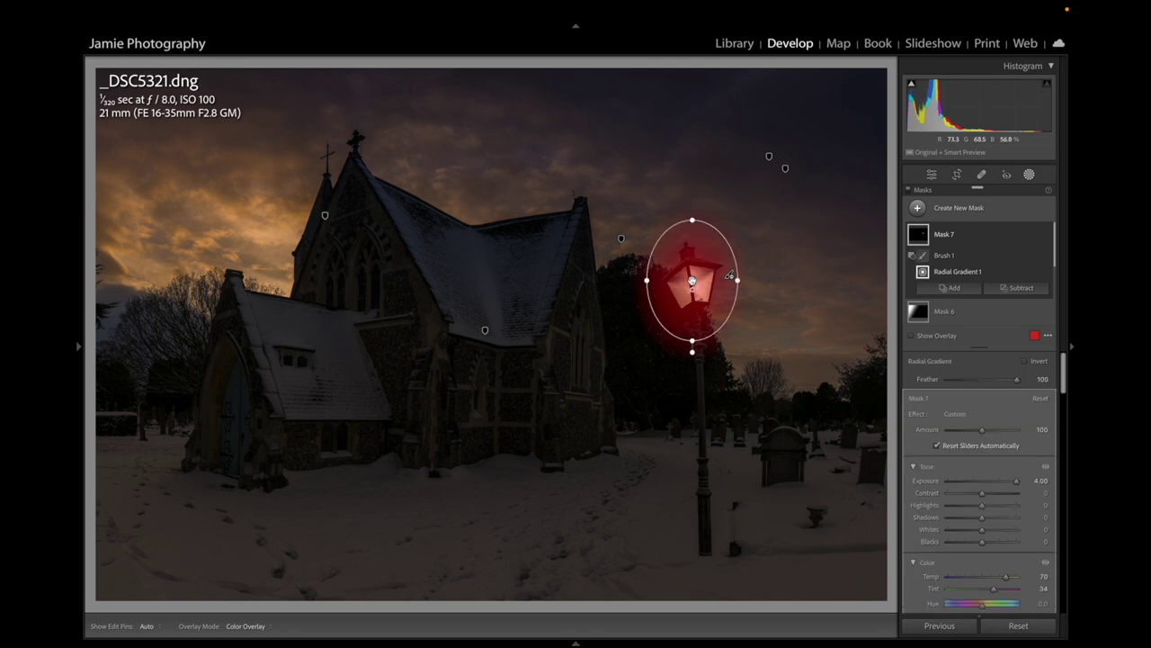
pyautogui.rightClick(692, 282)
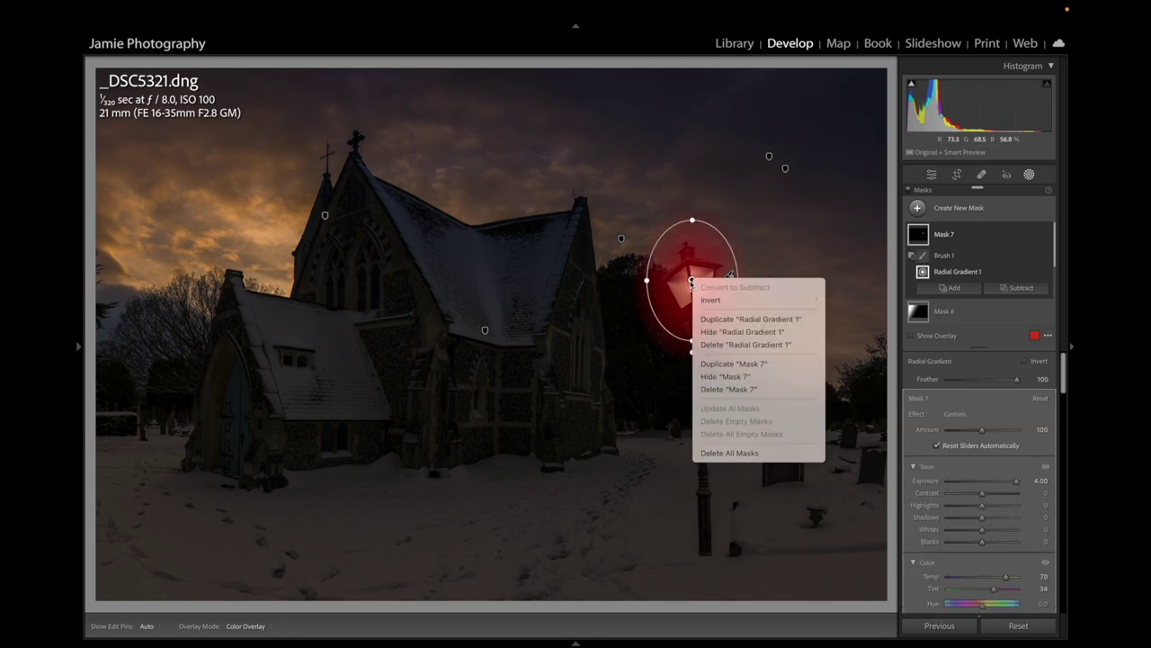
pyautogui.click(691, 282)
pyautogui.rightClick(692, 282)
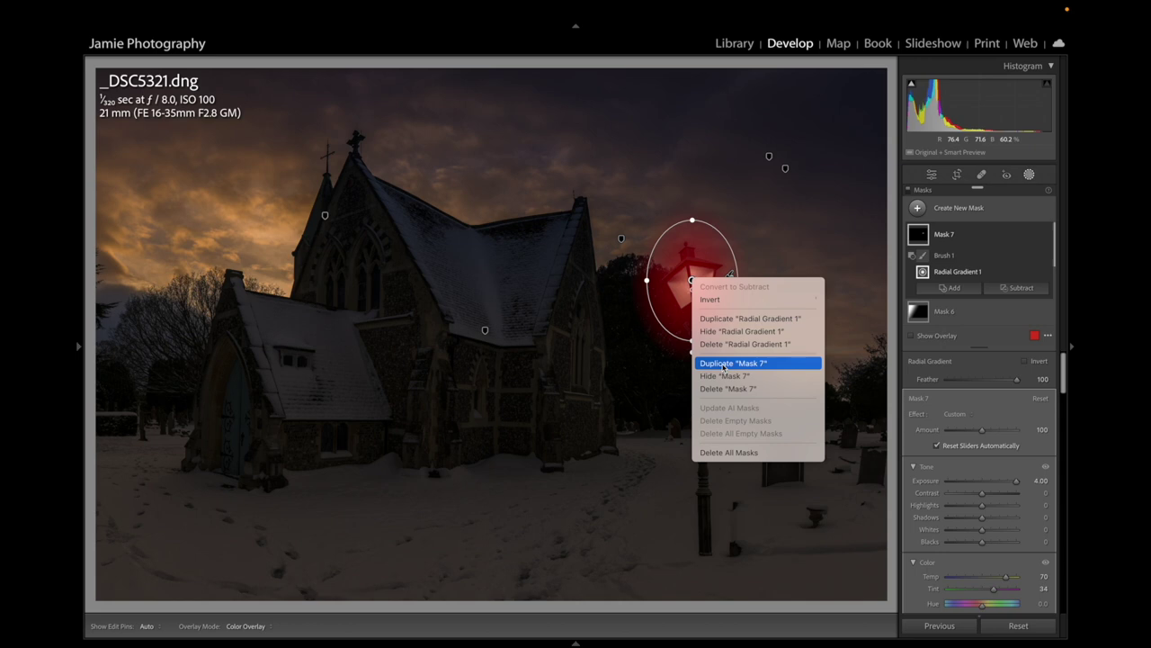
pyautogui.click(723, 364)
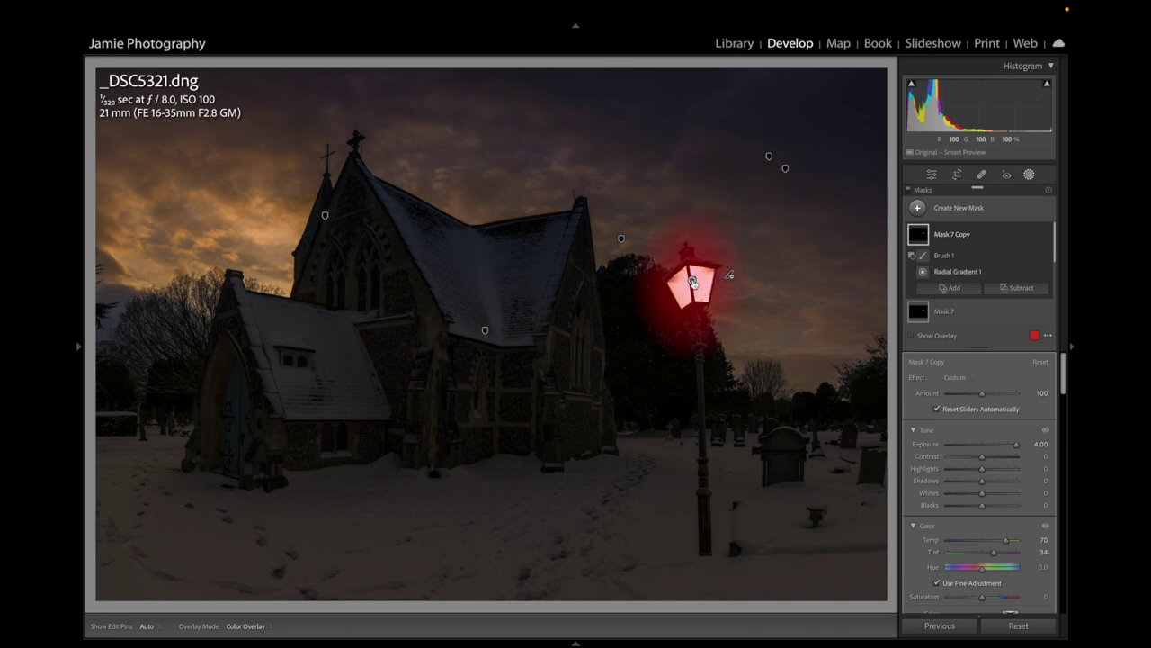
# Step: Shrink the duplicated mask's radial gradient in width and height so it fits inside the lantern glass
pyautogui.click(692, 279)
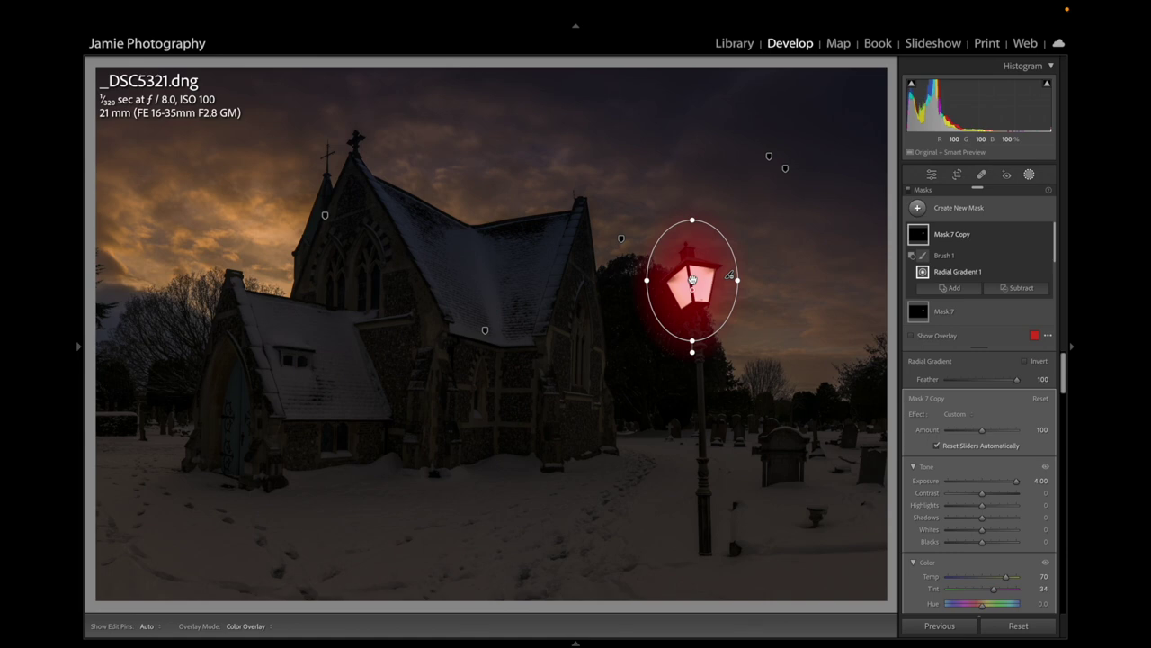
pyautogui.moveTo(649, 281); pyautogui.dragTo(682, 280)
pyautogui.moveTo(691, 221); pyautogui.dragTo(692, 264)
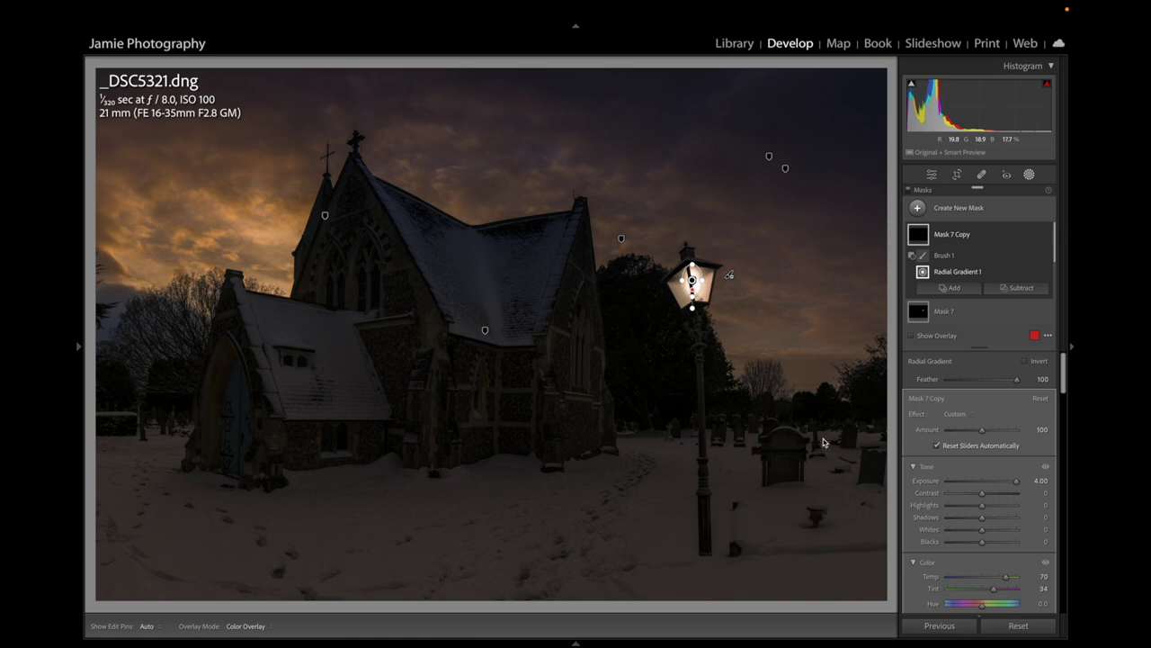
# Step: Leave masking to view the photo without mask pins, and reopen the list of masks
pyautogui.click(1031, 175)
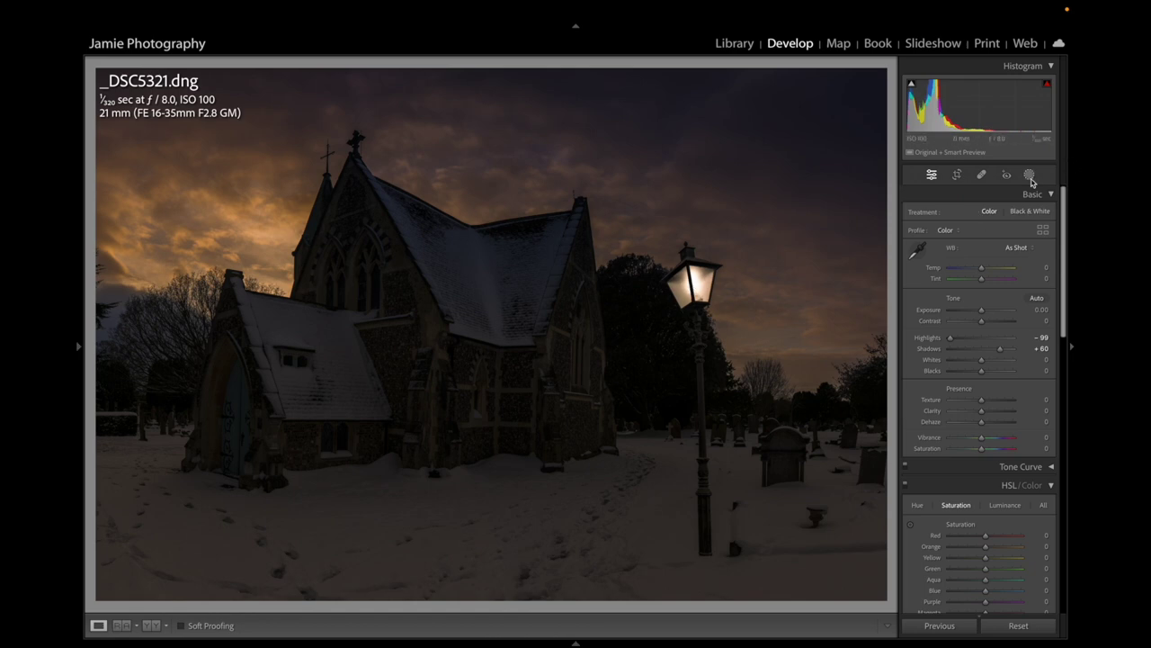
pyautogui.click(1030, 175)
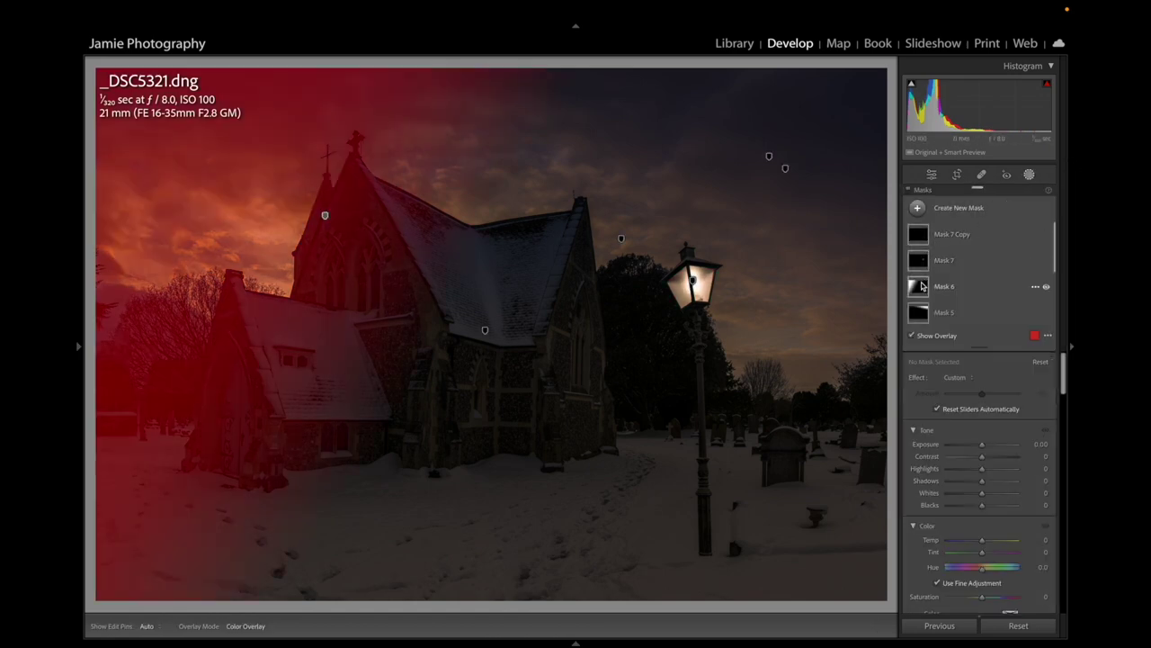
# Step: On the original lantern mask, not its duplicate, set Highlights to 41 and Whites to 19
pyautogui.click(917, 260)
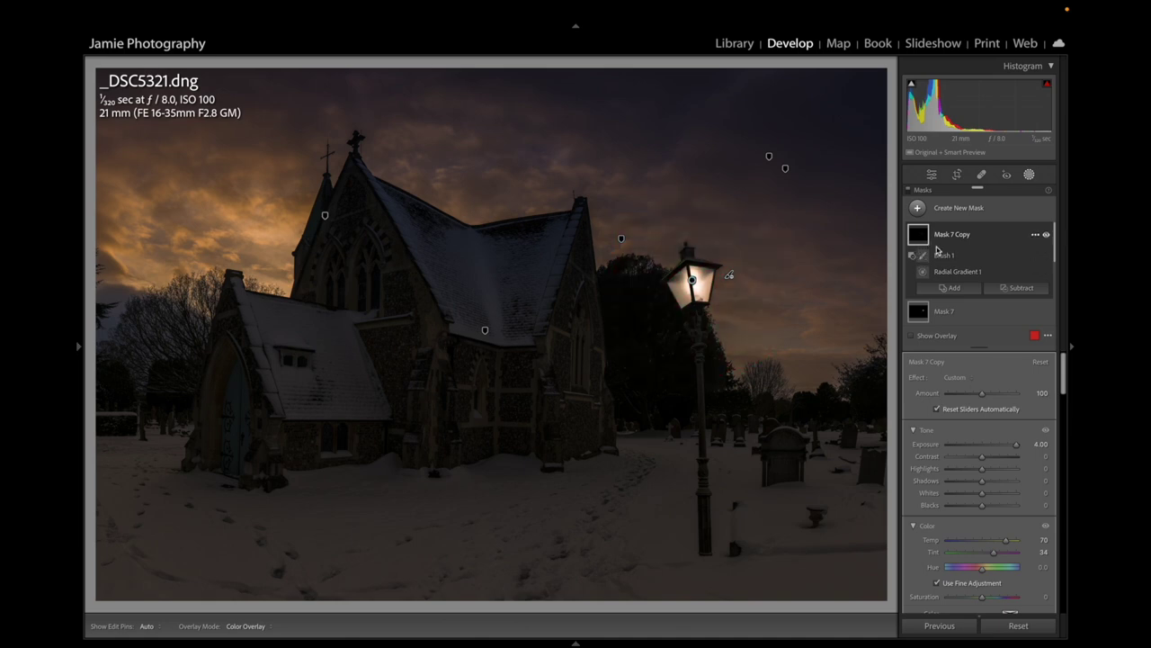
pyautogui.press('Delete')
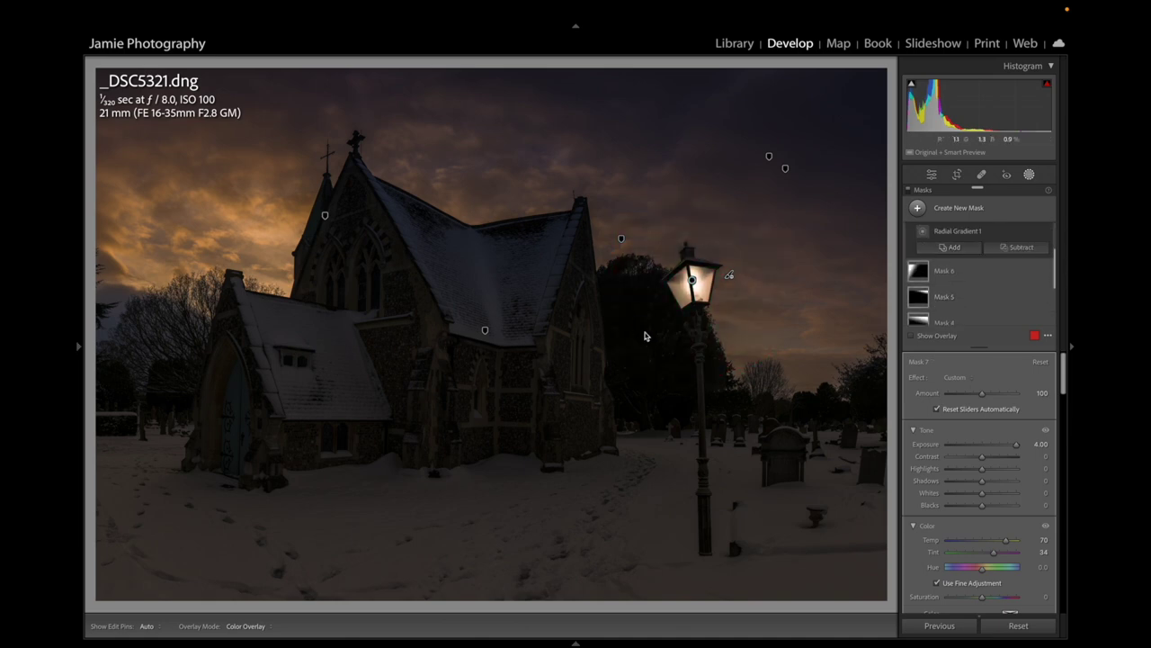
pyautogui.moveTo(980, 469)
pyautogui.mouseDown()
pyautogui.moveTo(1020, 474)
pyautogui.moveTo(1020, 495)
pyautogui.moveTo(1044, 498)
pyautogui.moveTo(982, 499)
pyautogui.moveTo(1015, 469)
pyautogui.moveTo(998, 474)
pyautogui.mouseUp()
# Step: Add a wide, flat radial gradient mask on the snow and center it at the foot of the lamp post
pyautogui.click(971, 216)
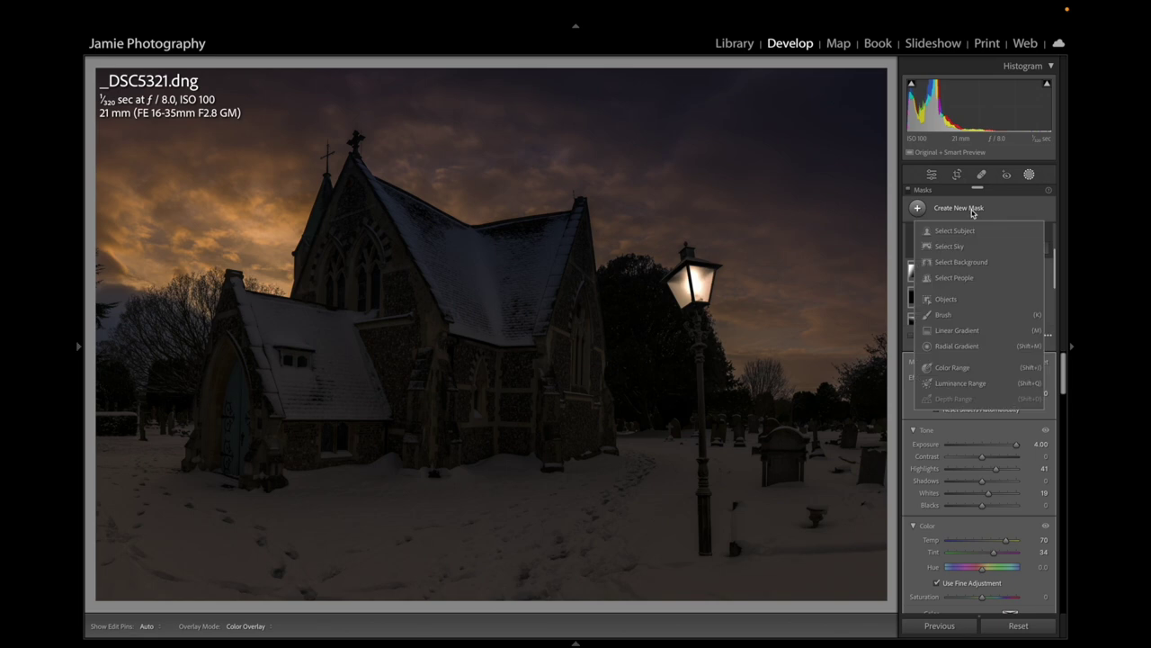
pyautogui.click(958, 350)
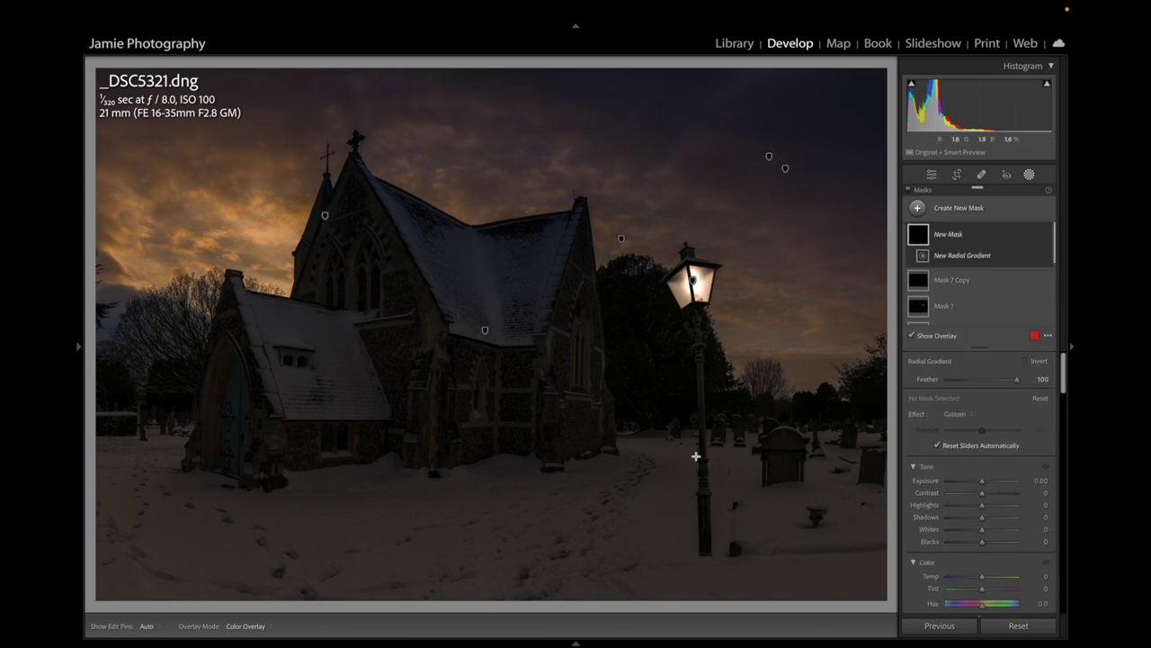
pyautogui.moveTo(513, 524); pyautogui.dragTo(718, 561)
pyautogui.moveTo(526, 527); pyautogui.dragTo(687, 547)
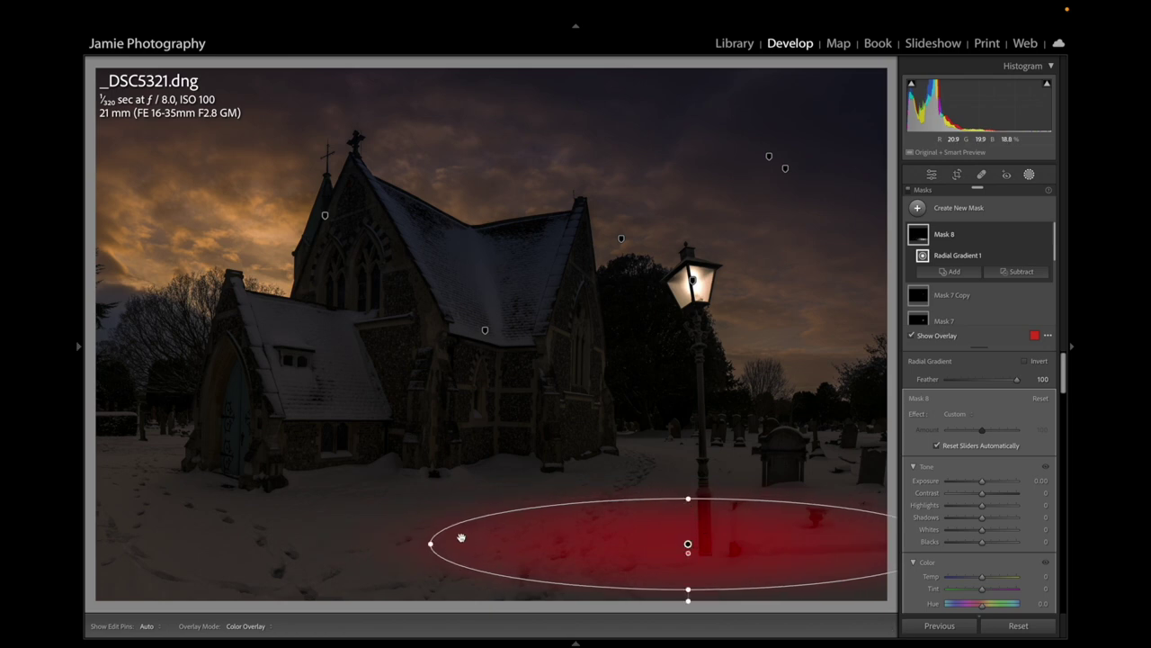
# Step: Tilt the snow gradient to follow the ground's slope, and enlarge it in height and width toward the church
pyautogui.moveTo(421, 540); pyautogui.dragTo(419, 585)
pyautogui.moveTo(683, 495)
pyautogui.mouseDown()
pyautogui.moveTo(679, 470)
pyautogui.moveTo(679, 480)
pyautogui.mouseUp()
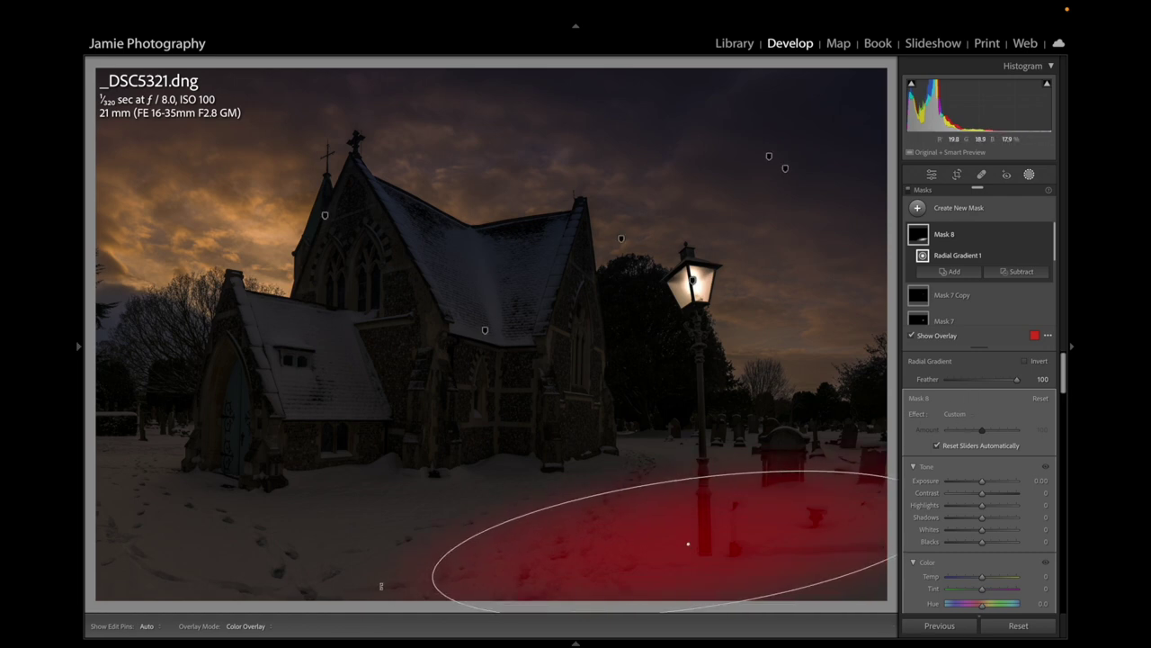
pyautogui.moveTo(424, 572); pyautogui.dragTo(355, 589)
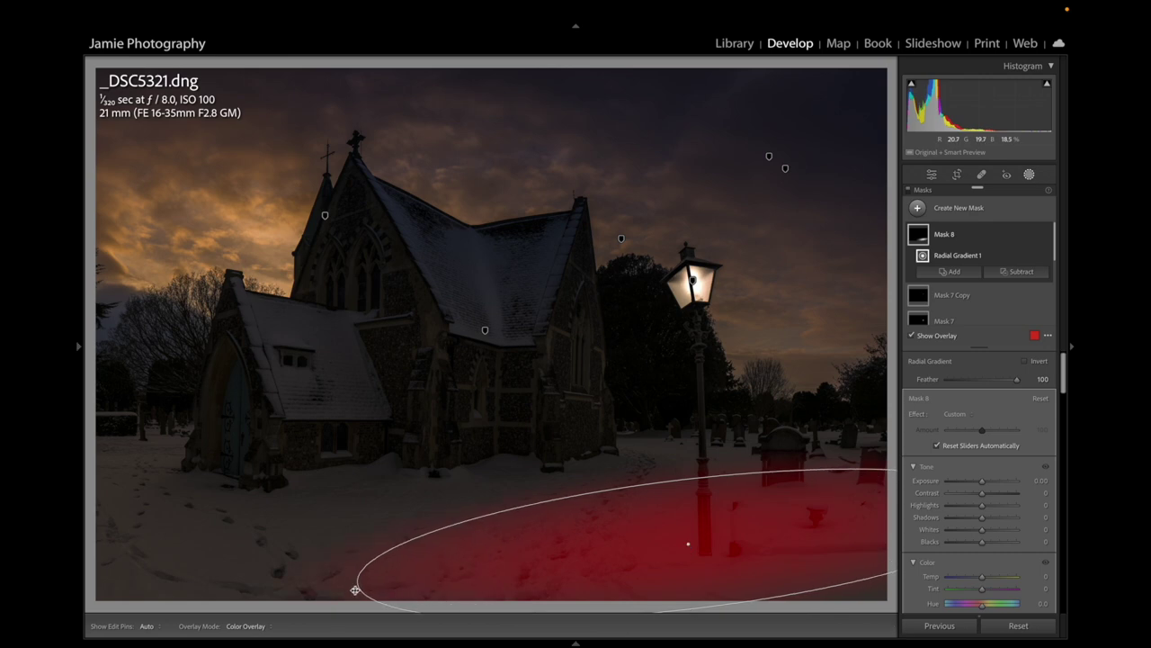
# Step: Give the snow around the lamp a warm glow with Exposure 2.34, Temp 61 and Tint 34
pyautogui.moveTo(981, 482); pyautogui.dragTo(1008, 485)
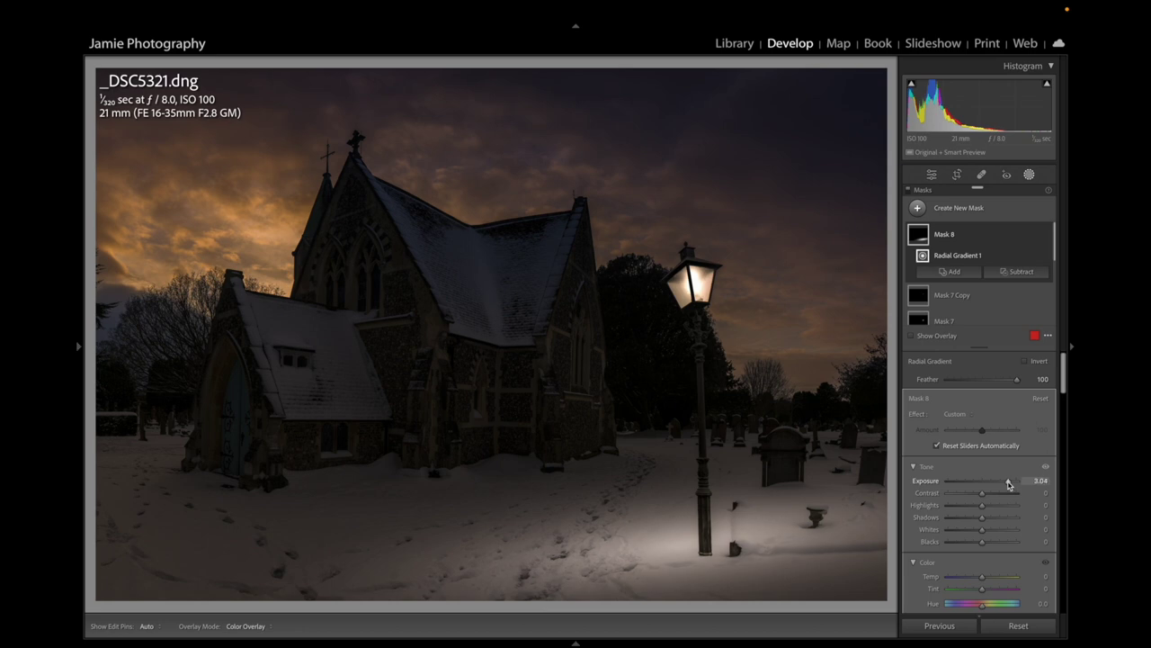
pyautogui.moveTo(1008, 485); pyautogui.dragTo(1006, 484)
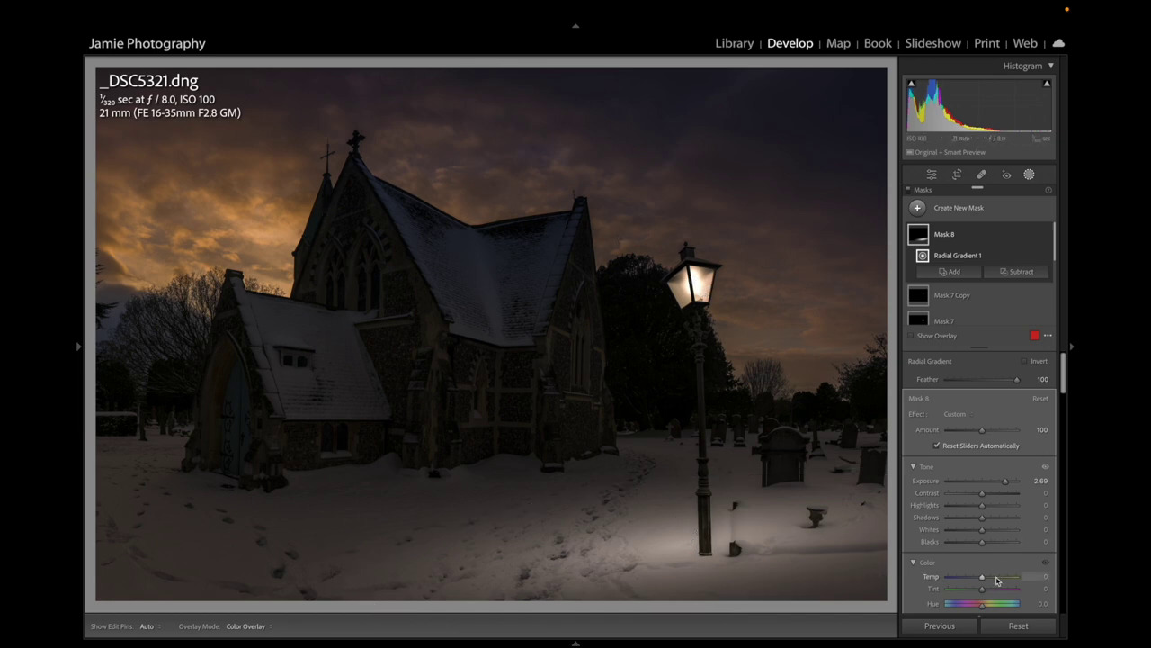
pyautogui.moveTo(984, 582); pyautogui.dragTo(984, 592)
pyautogui.moveTo(1004, 580); pyautogui.dragTo(998, 590)
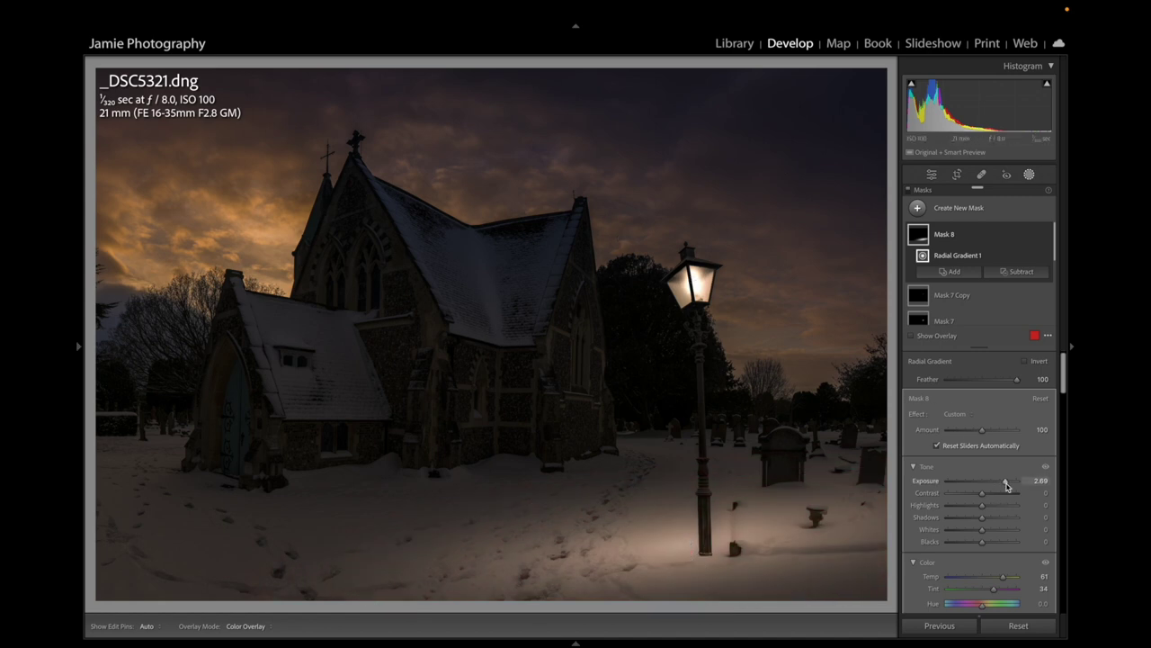
pyautogui.moveTo(1005, 484); pyautogui.dragTo(1002, 485)
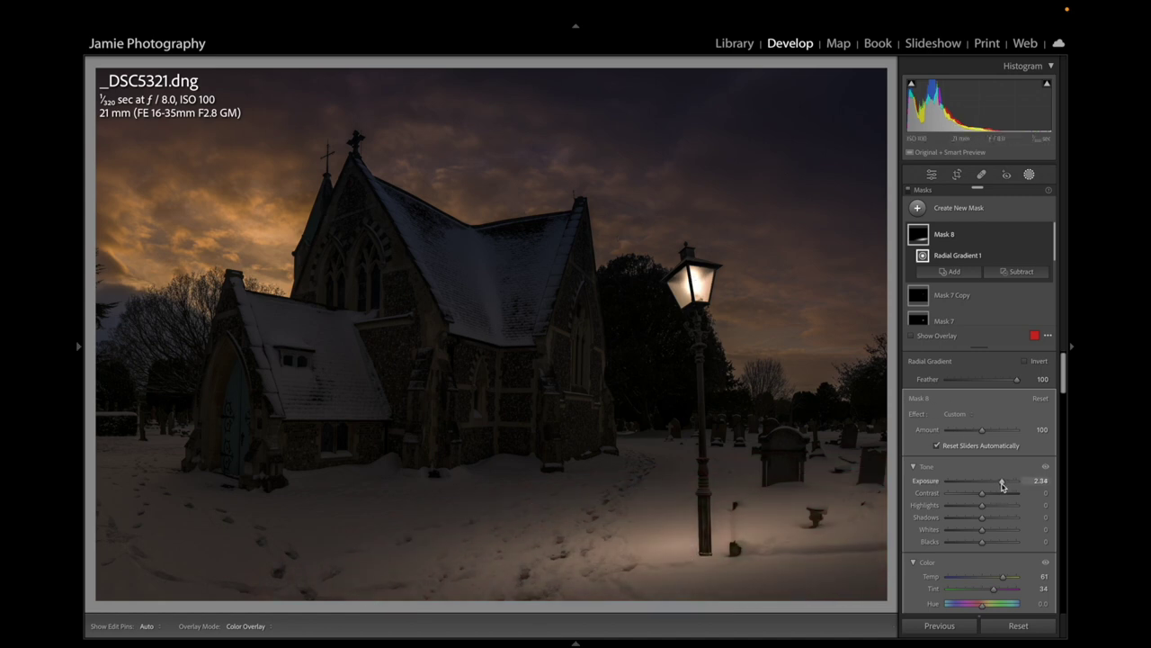
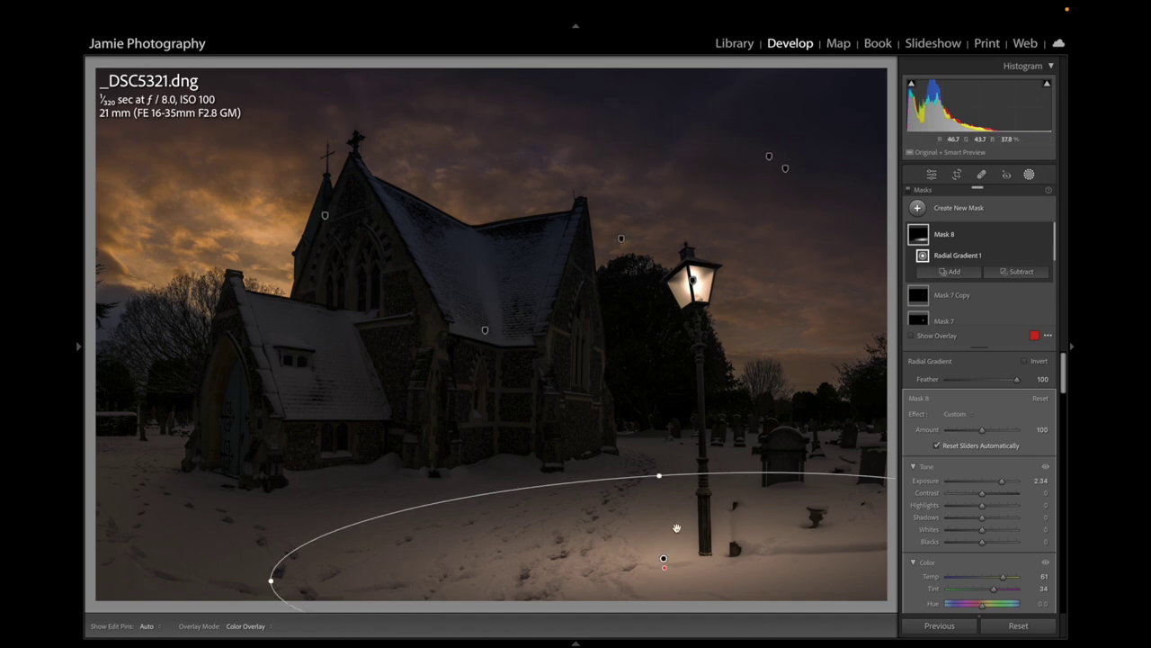
# Step: Subtract the snow directly beneath the lamp post from the glow mask with a brush at Feather 100 and Flow 42
pyautogui.click(1017, 271)
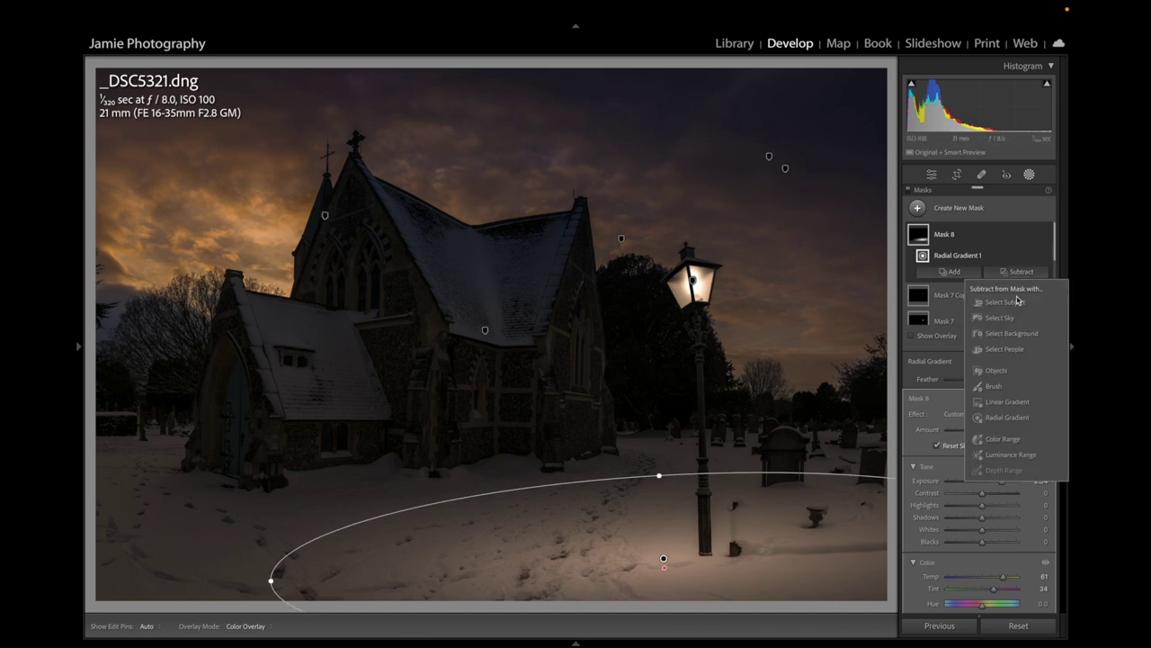
pyautogui.click(994, 386)
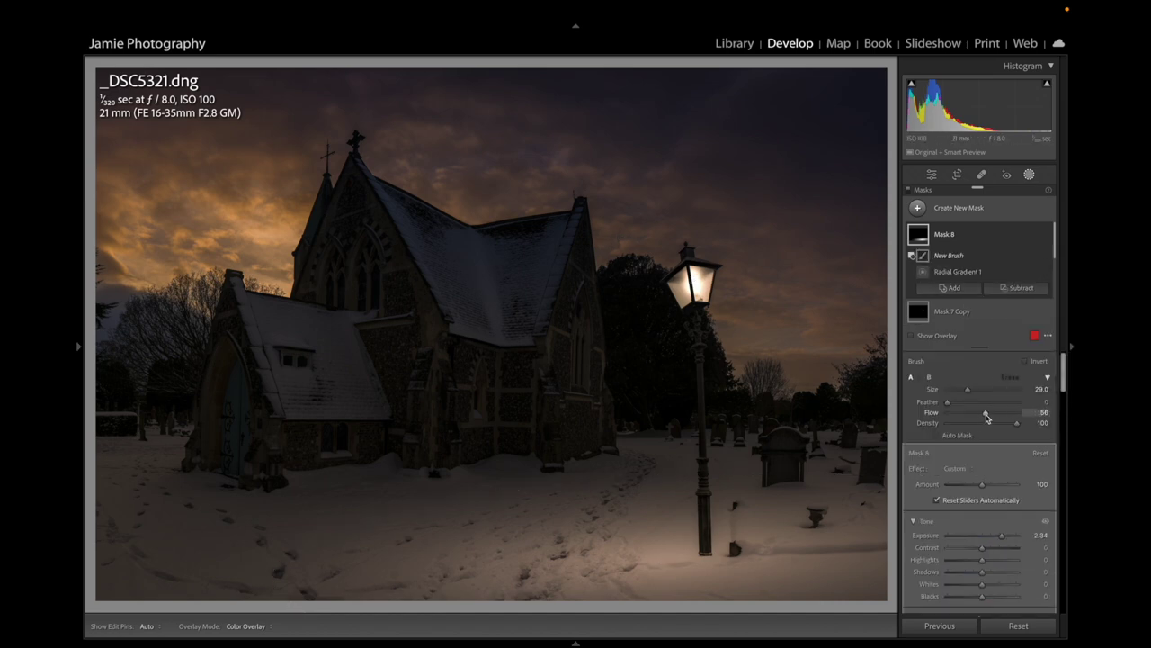
pyautogui.moveTo(978, 417); pyautogui.dragTo(1011, 407)
pyautogui.scroll(-8, 769, 472)
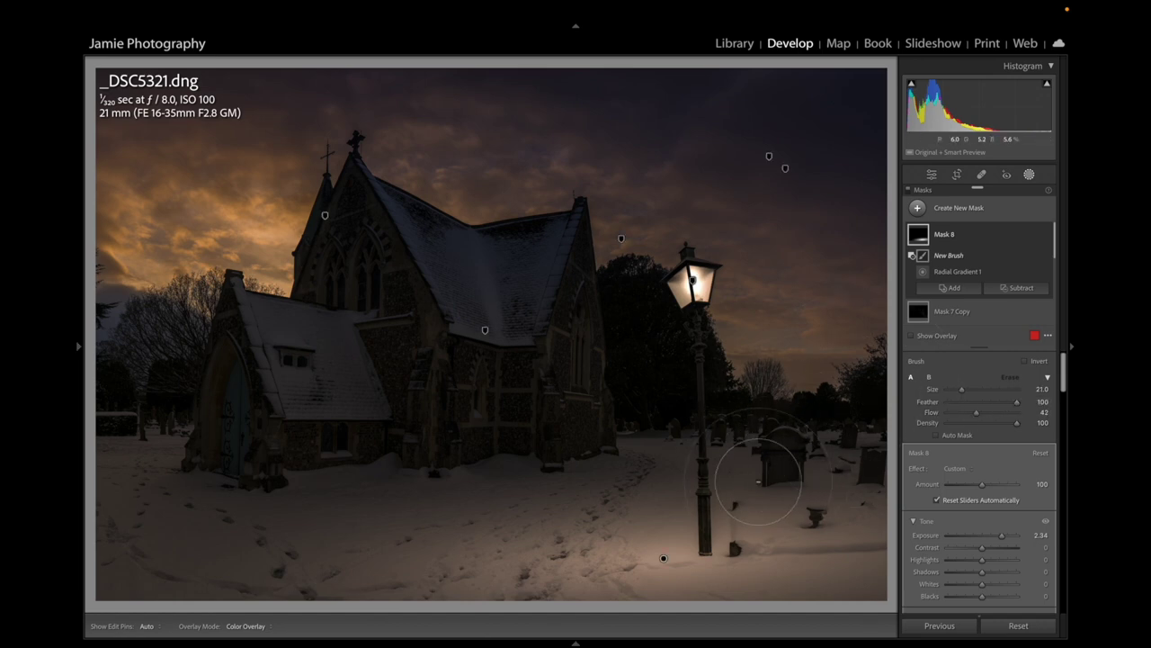
pyautogui.scroll(-8, 758, 482)
pyautogui.press('h')
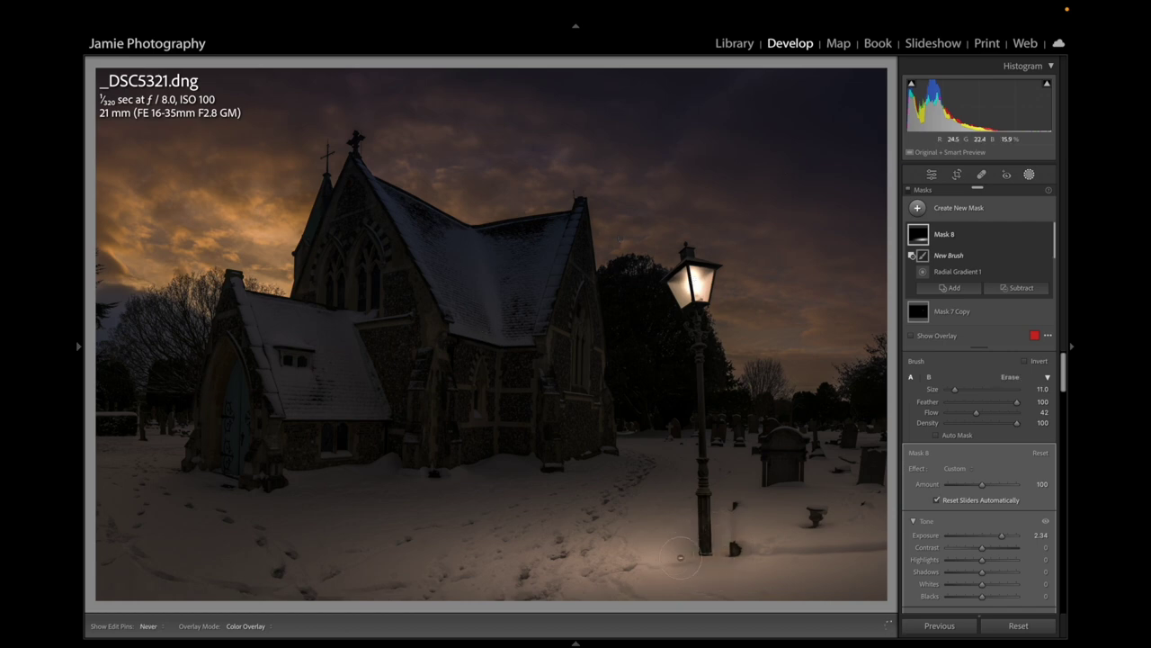
pyautogui.moveTo(665, 556)
pyautogui.mouseDown()
pyautogui.moveTo(724, 556)
pyautogui.moveTo(706, 559)
pyautogui.mouseUp()
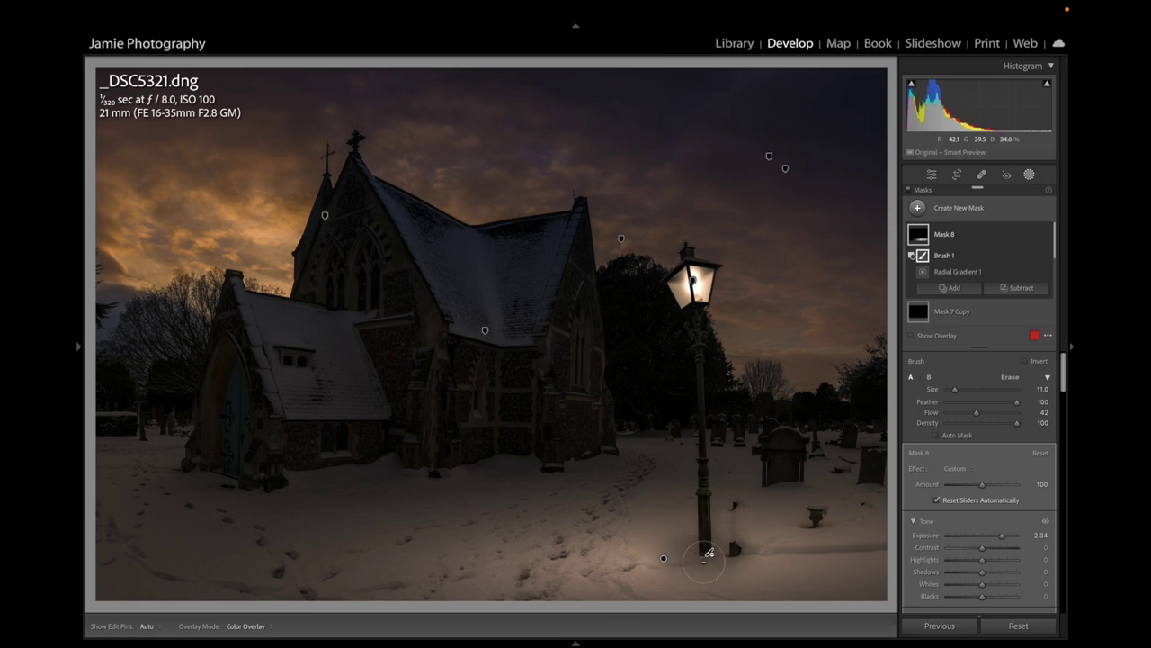
pyautogui.press('h')
pyautogui.press('h')
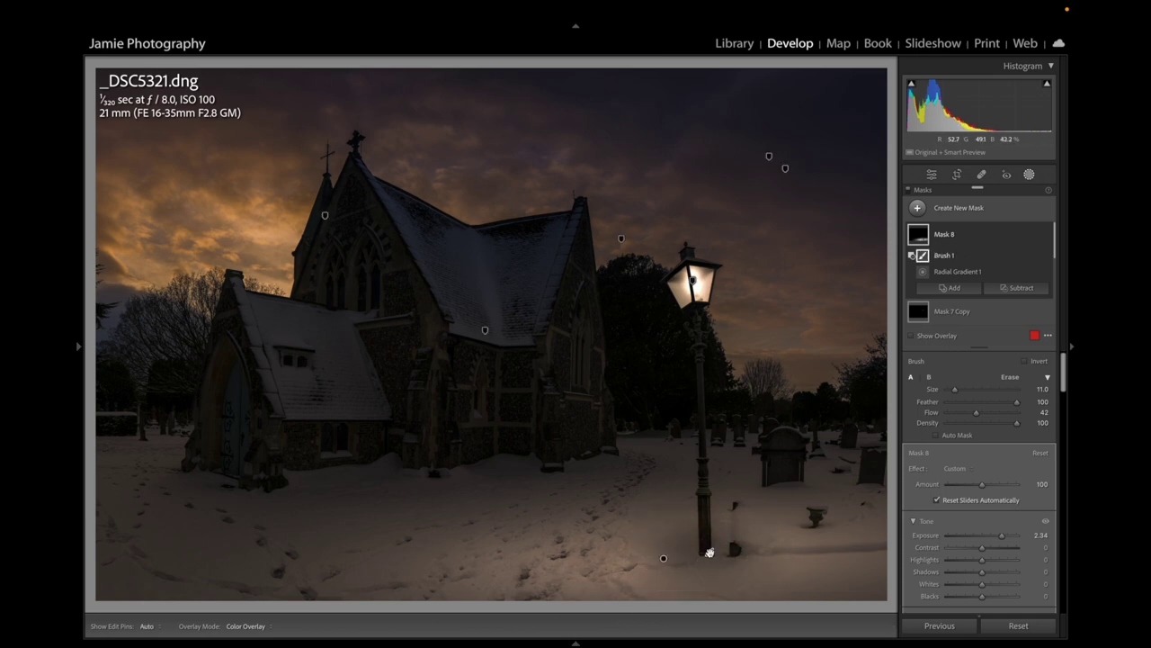
pyautogui.press('h')
pyautogui.press('h')
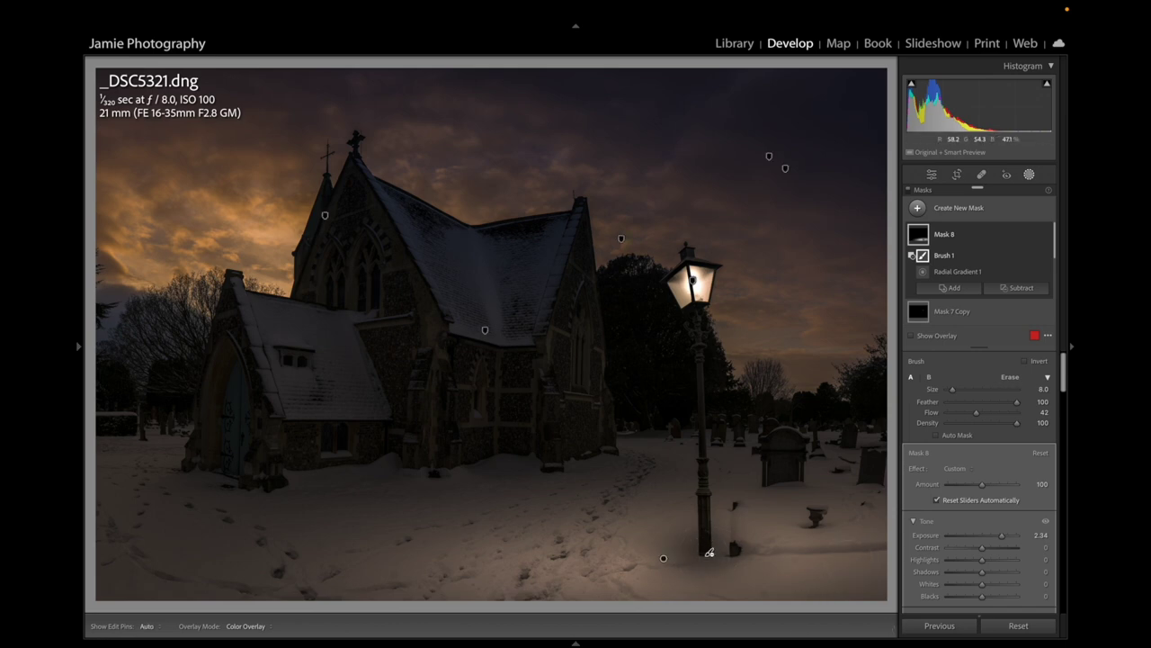
# Step: Try to subtract the glow around the lamp post's base with a size 5 brush at Flow 70, and undo it
pyautogui.moveTo(975, 412); pyautogui.dragTo(961, 412)
pyautogui.press('h')
pyautogui.click(996, 412)
pyautogui.press('h')
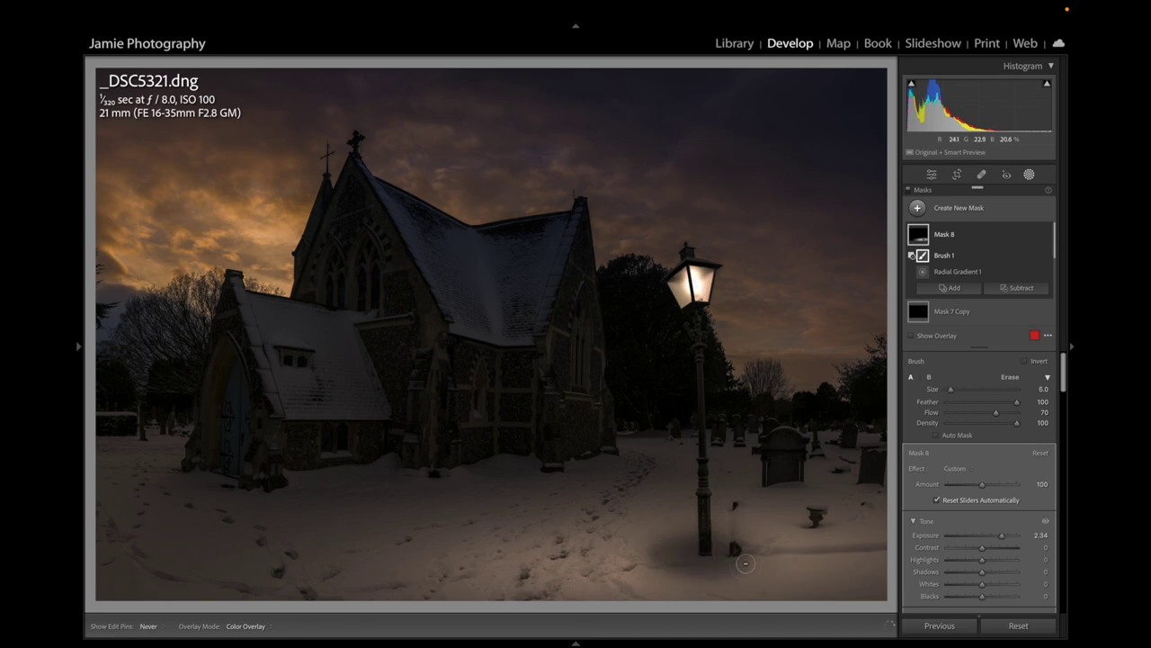
pyautogui.press('h')
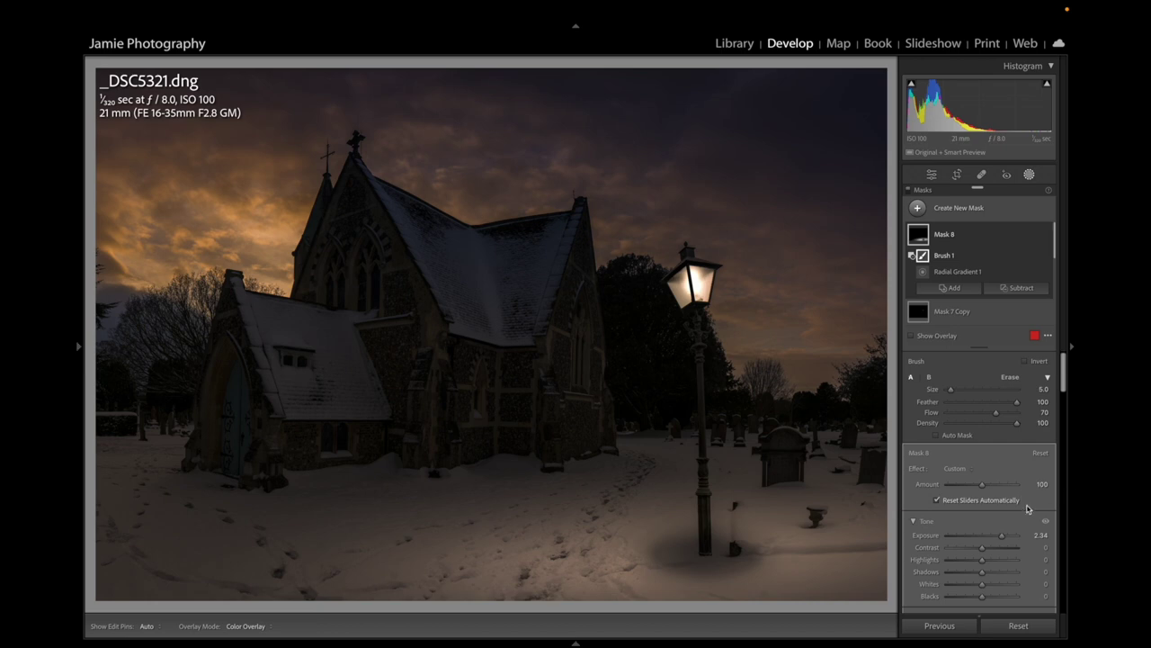
pyautogui.hotkey('ctrl', 'z')
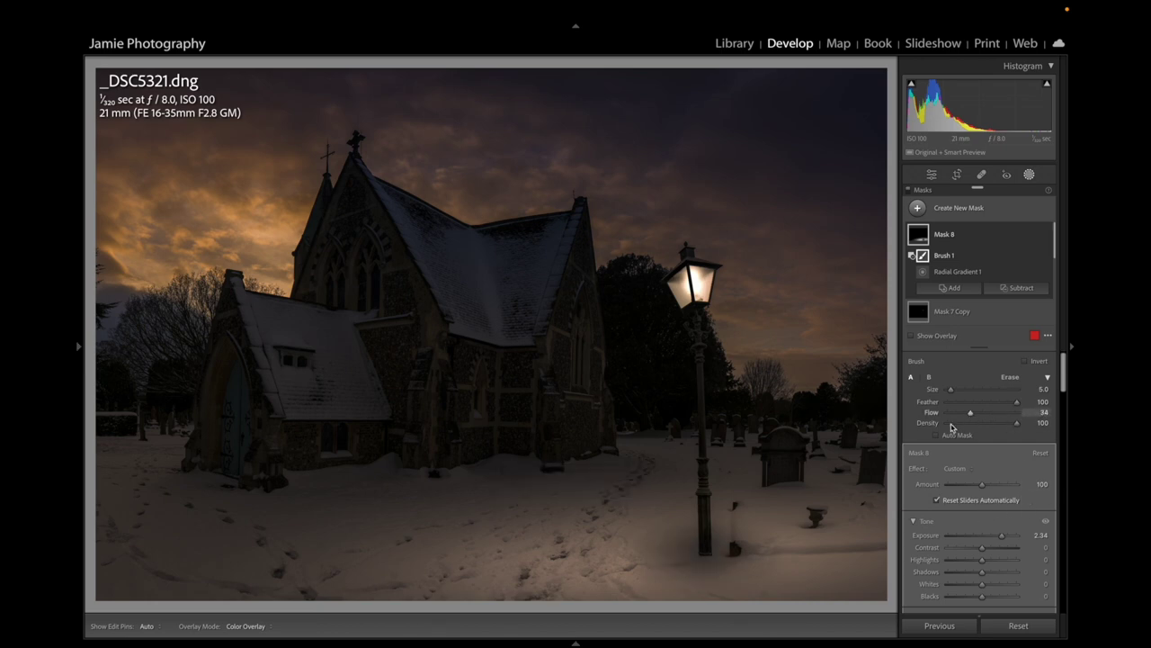
# Step: Subtract the glow softly around the lamp post's base with a size 5 brush at Flow 34
pyautogui.press('h')
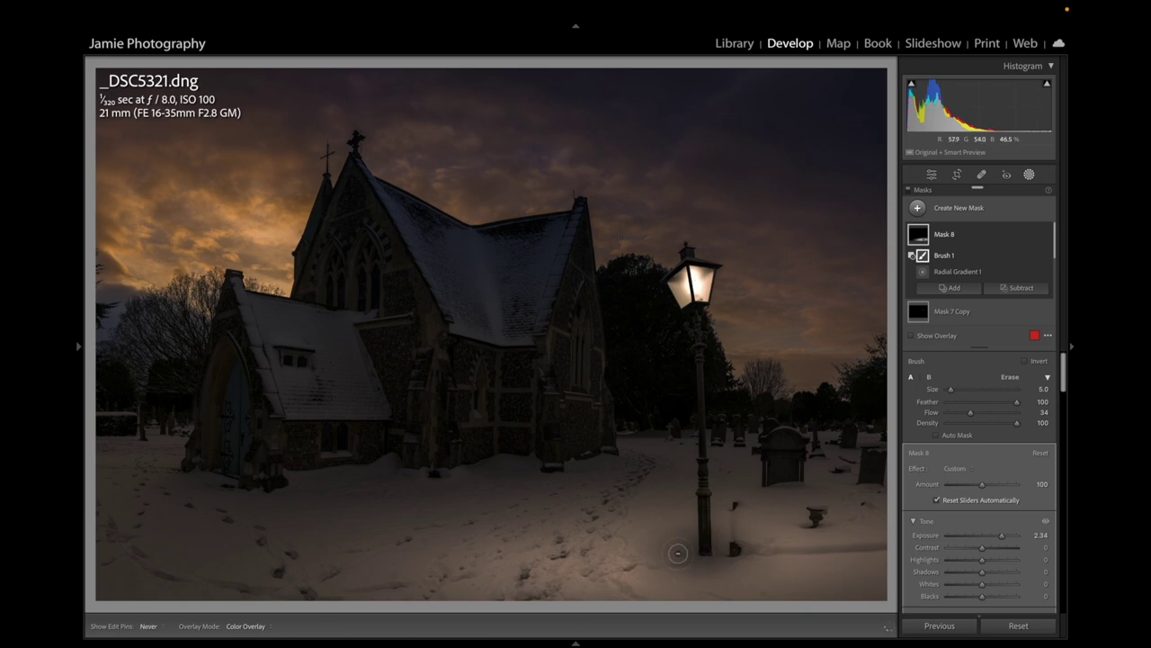
pyautogui.press('h')
pyautogui.moveTo(709, 551)
pyautogui.mouseDown()
pyautogui.moveTo(699, 570)
pyautogui.moveTo(738, 565)
pyautogui.mouseUp()
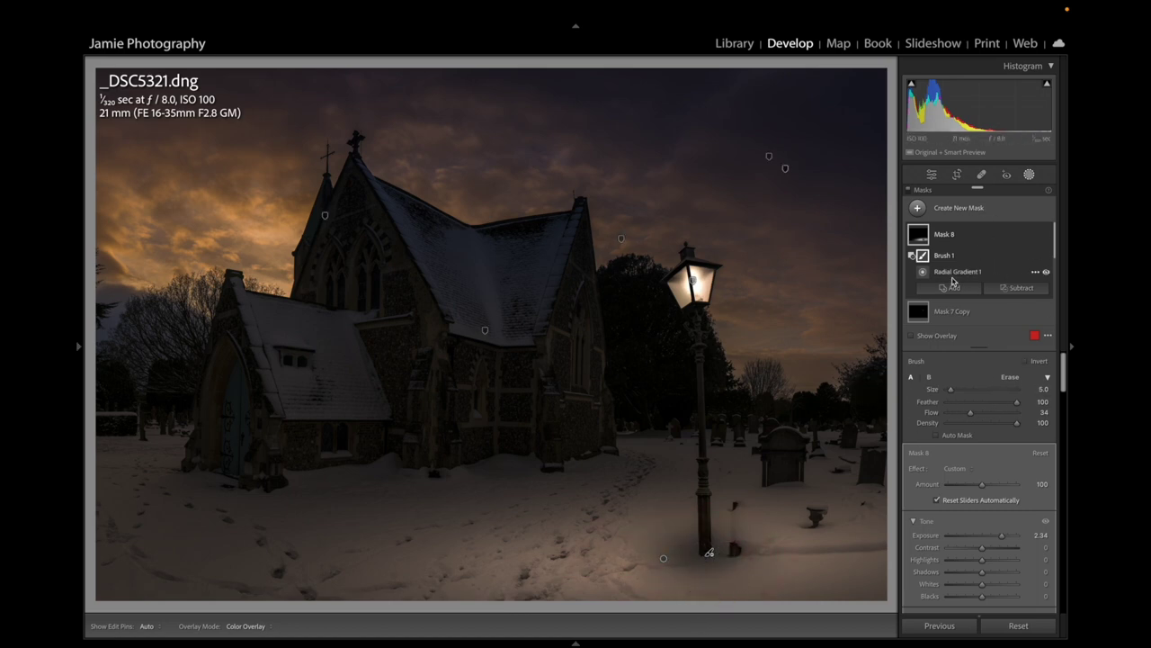
# Step: Paint a shadow around the lamp post's foot in a new brush mask at Exposure -4.00, softening it with size 8 and Flow 11
pyautogui.click(968, 212)
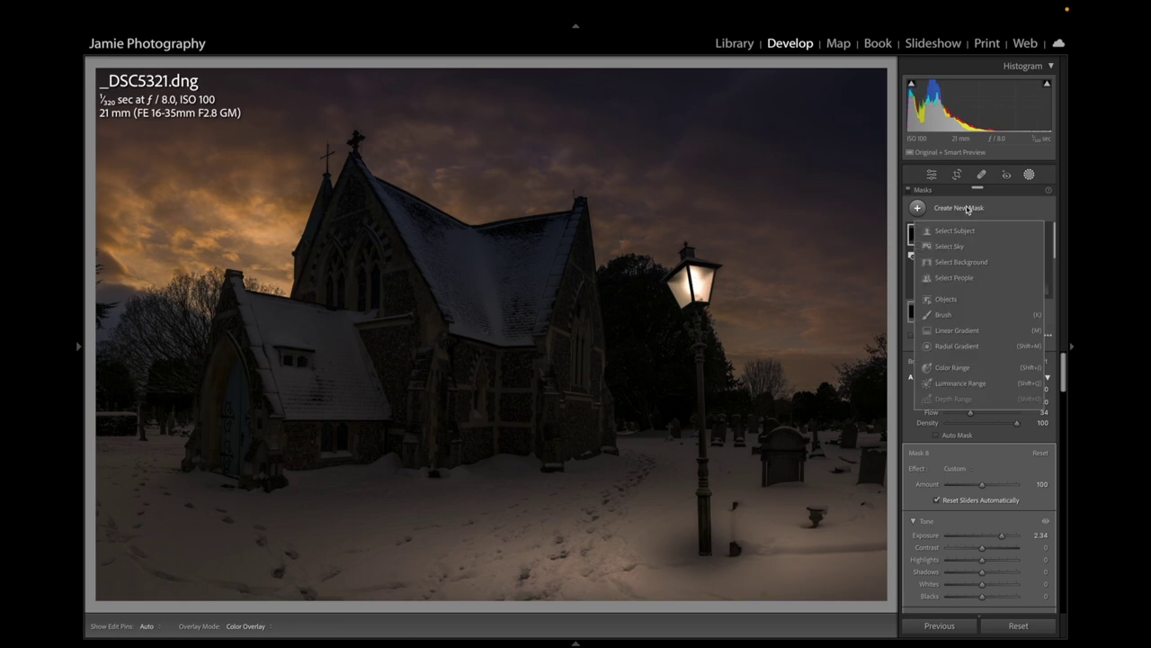
pyautogui.click(944, 317)
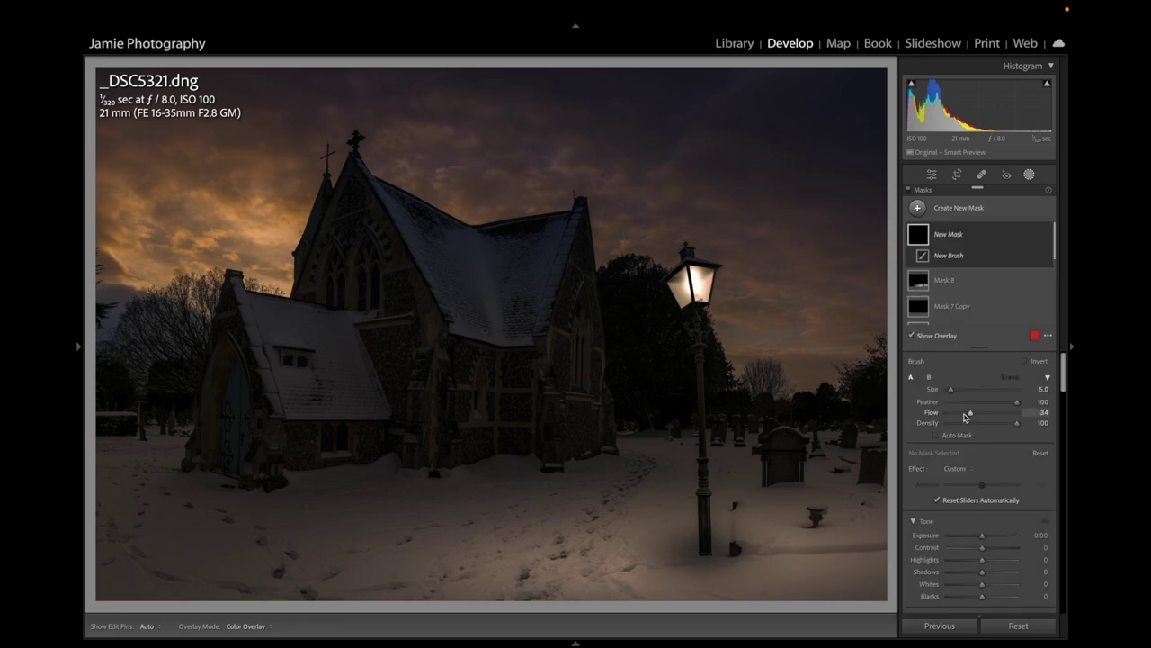
pyautogui.moveTo(965, 415); pyautogui.dragTo(959, 415)
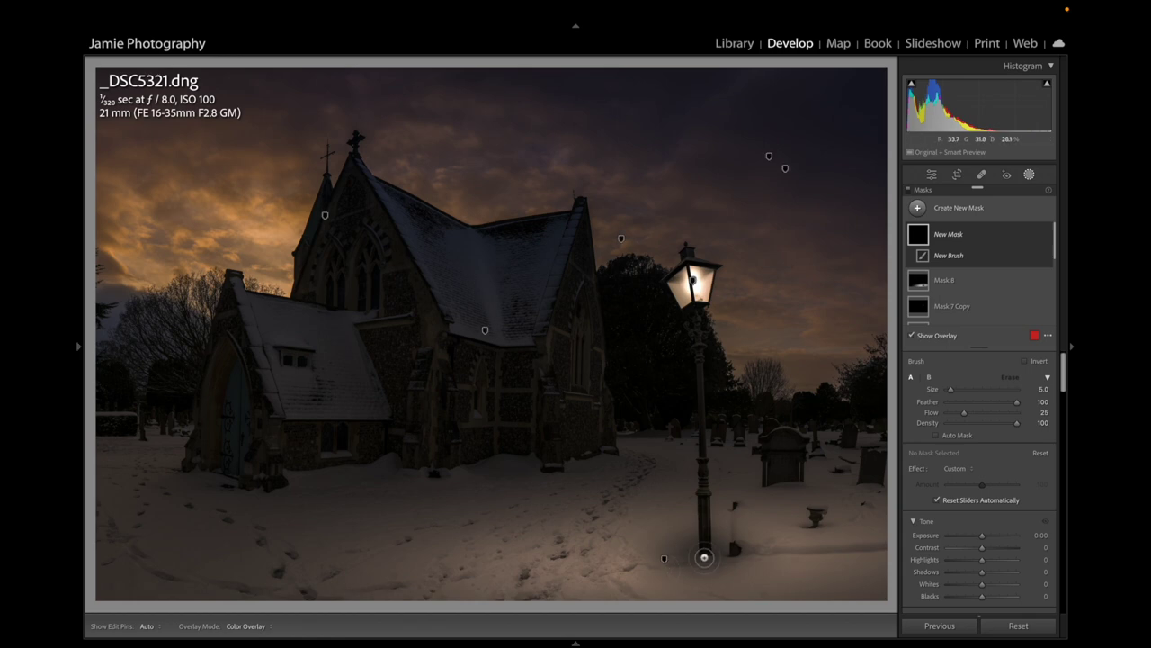
pyautogui.moveTo(699, 552)
pyautogui.mouseDown()
pyautogui.moveTo(686, 548)
pyautogui.moveTo(718, 553)
pyautogui.moveTo(668, 554)
pyautogui.moveTo(736, 553)
pyautogui.moveTo(691, 550)
pyautogui.mouseUp()
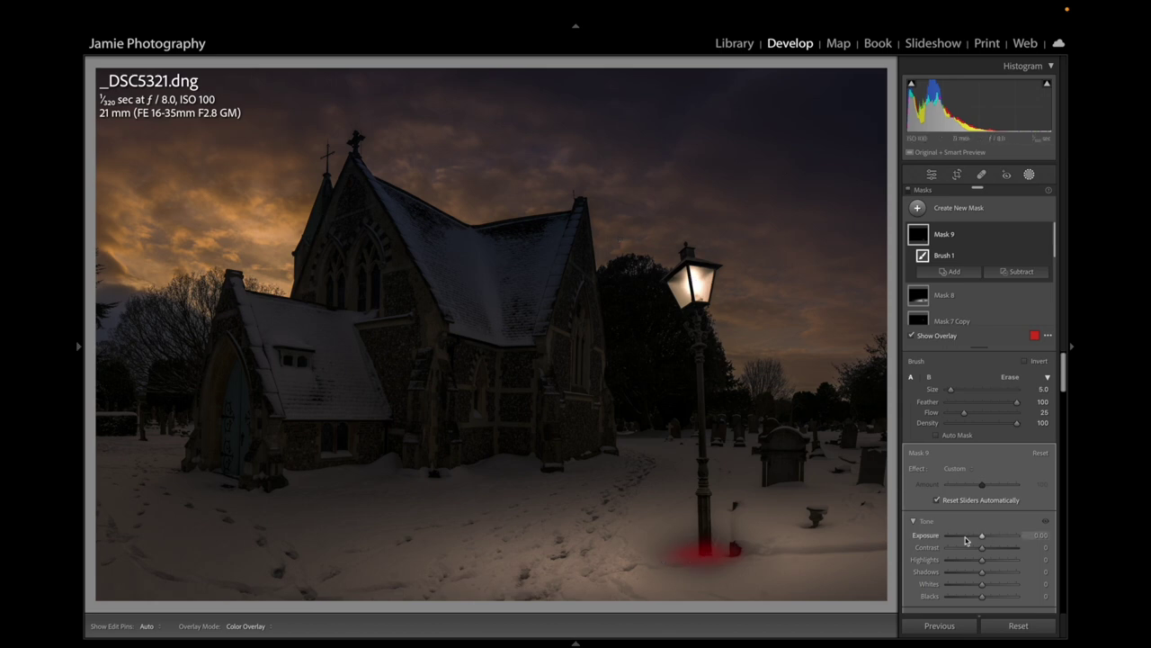
pyautogui.press('o')
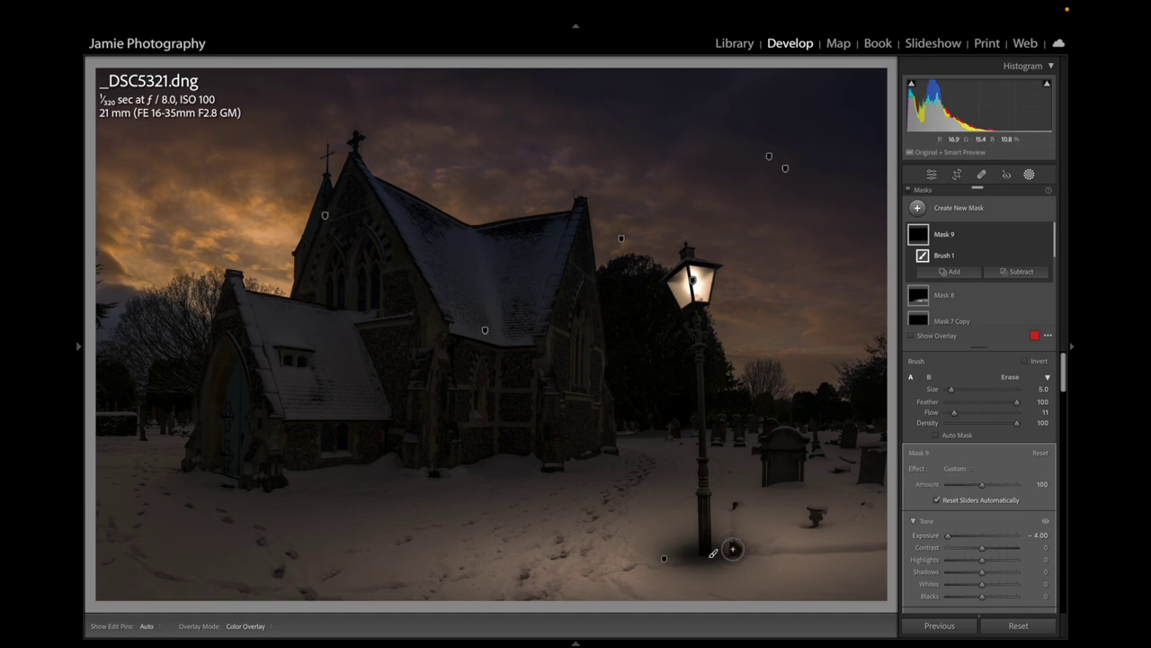
pyautogui.scroll(3, 739, 550)
pyautogui.moveTo(739, 551)
pyautogui.mouseDown()
pyautogui.moveTo(640, 557)
pyautogui.moveTo(763, 546)
pyautogui.mouseUp()
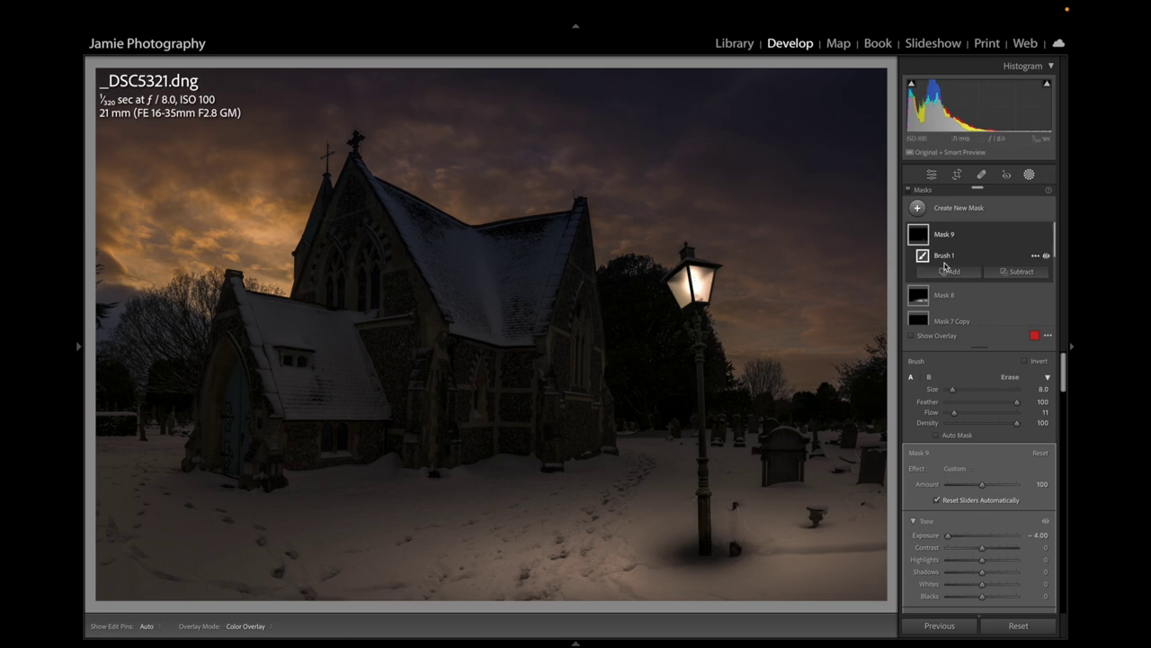
# Step: Reselect the warm snow glow mask, leave its Amount at 100 and set its Exposure to 2.87
pyautogui.click(922, 296)
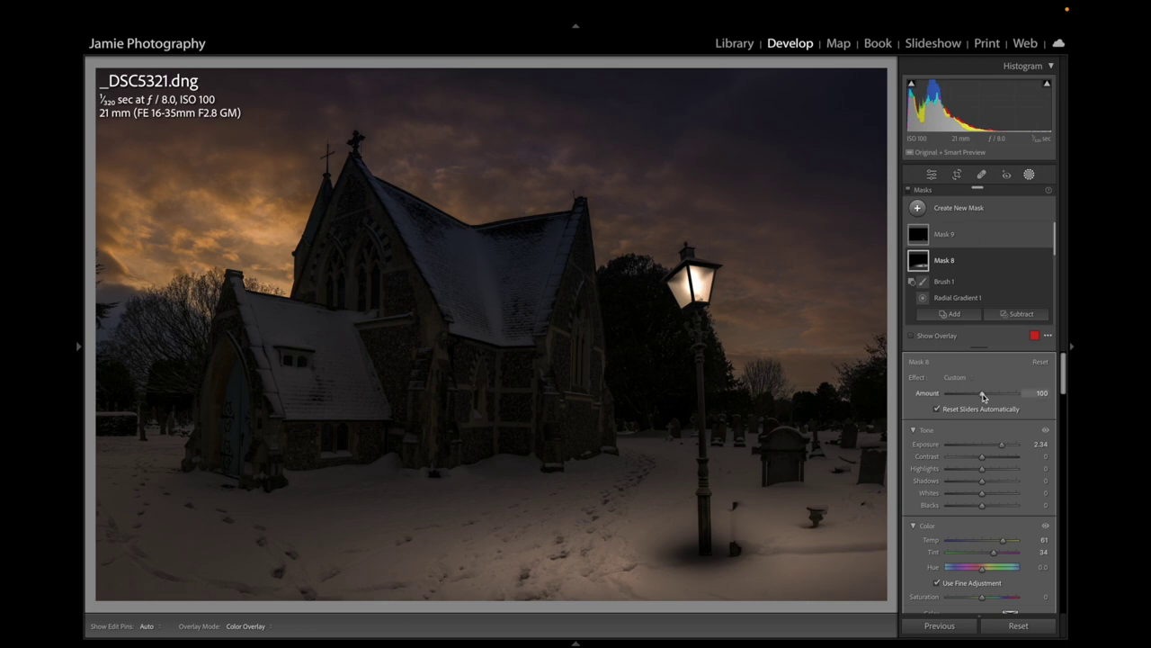
pyautogui.moveTo(983, 396); pyautogui.dragTo(992, 397)
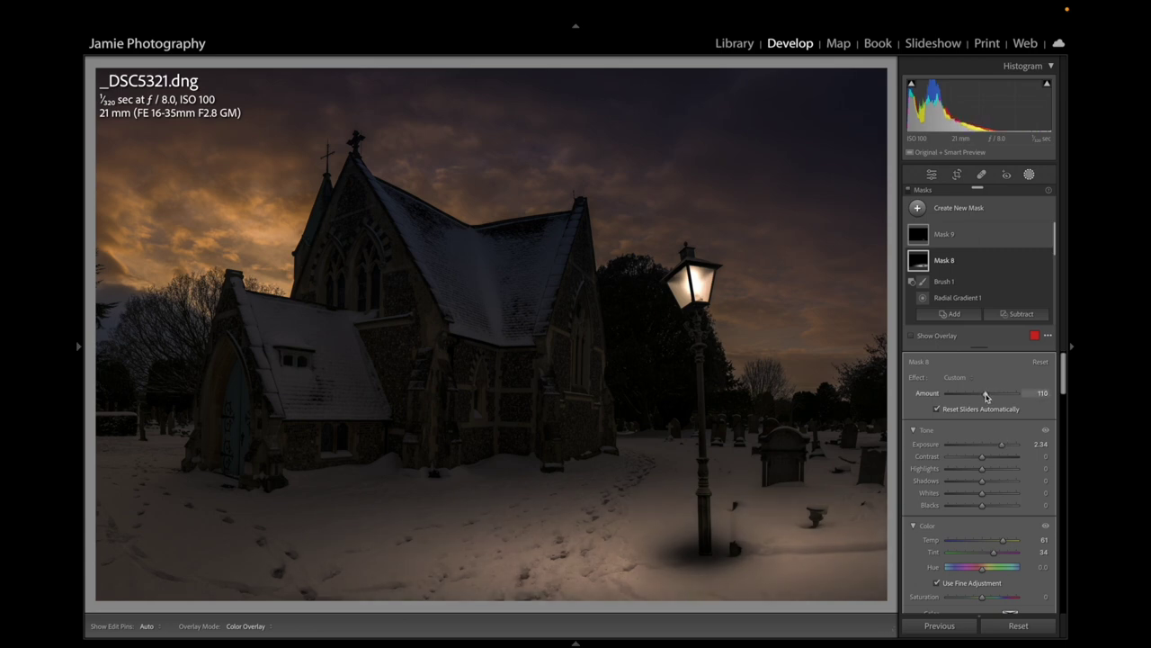
pyautogui.moveTo(986, 396); pyautogui.dragTo(984, 395)
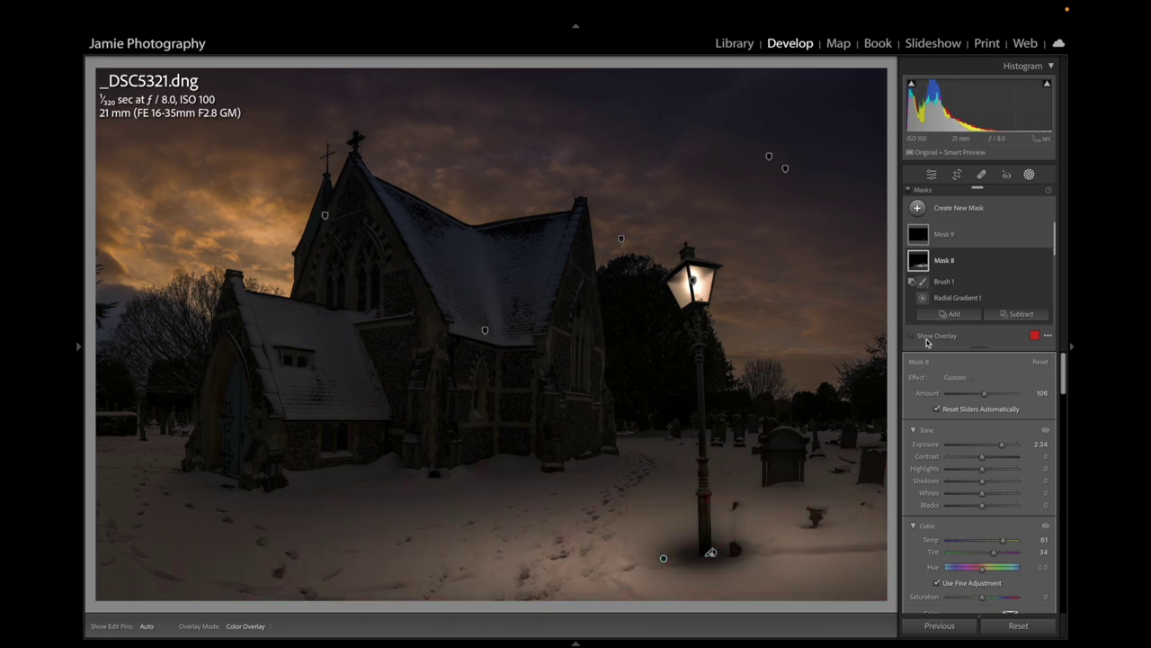
pyautogui.moveTo(919, 268)
pyautogui.moveTo(985, 397)
pyautogui.mouseDown()
pyautogui.moveTo(1010, 397)
pyautogui.moveTo(963, 396)
pyautogui.moveTo(985, 398)
pyautogui.mouseUp()
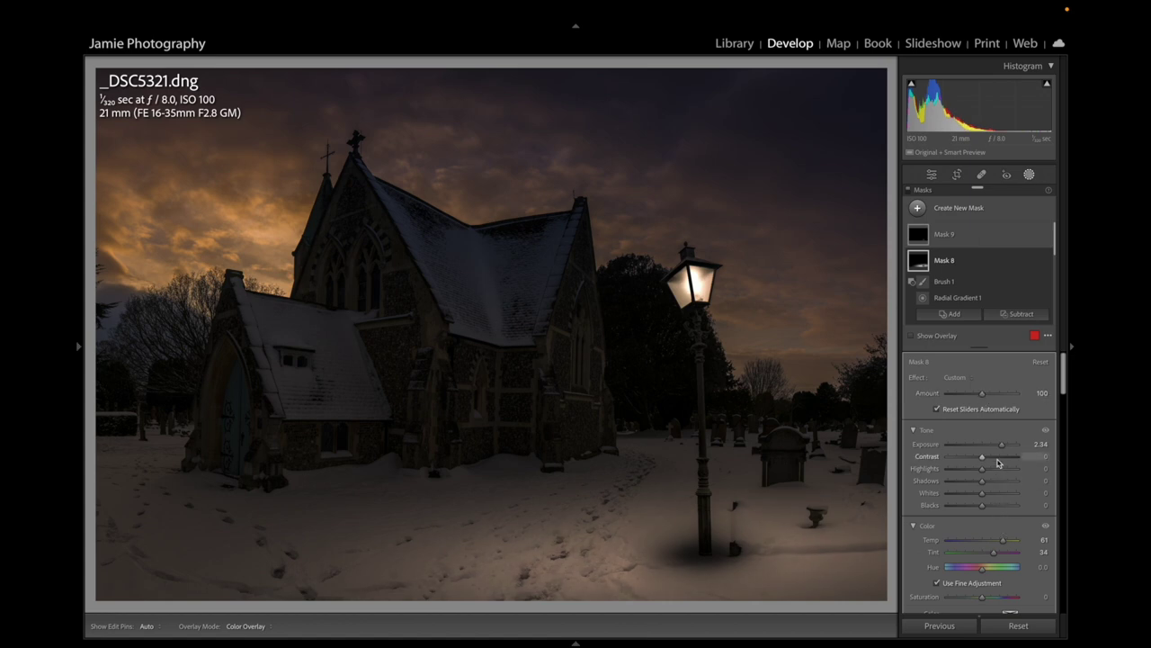
pyautogui.moveTo(1001, 444); pyautogui.dragTo(1005, 450)
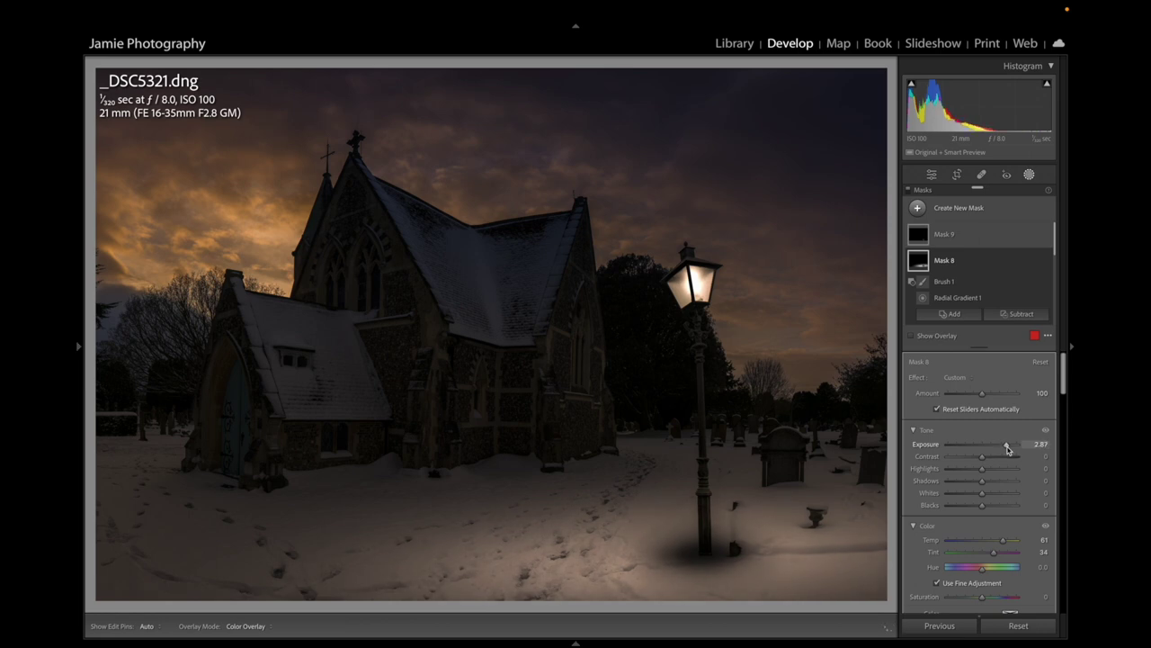
# Step: Set the snow glow mask's Exposure to 2.49, Highlights to -45, Saturation to 14 and Clarity to 49
pyautogui.moveTo(1006, 449); pyautogui.dragTo(1006, 449)
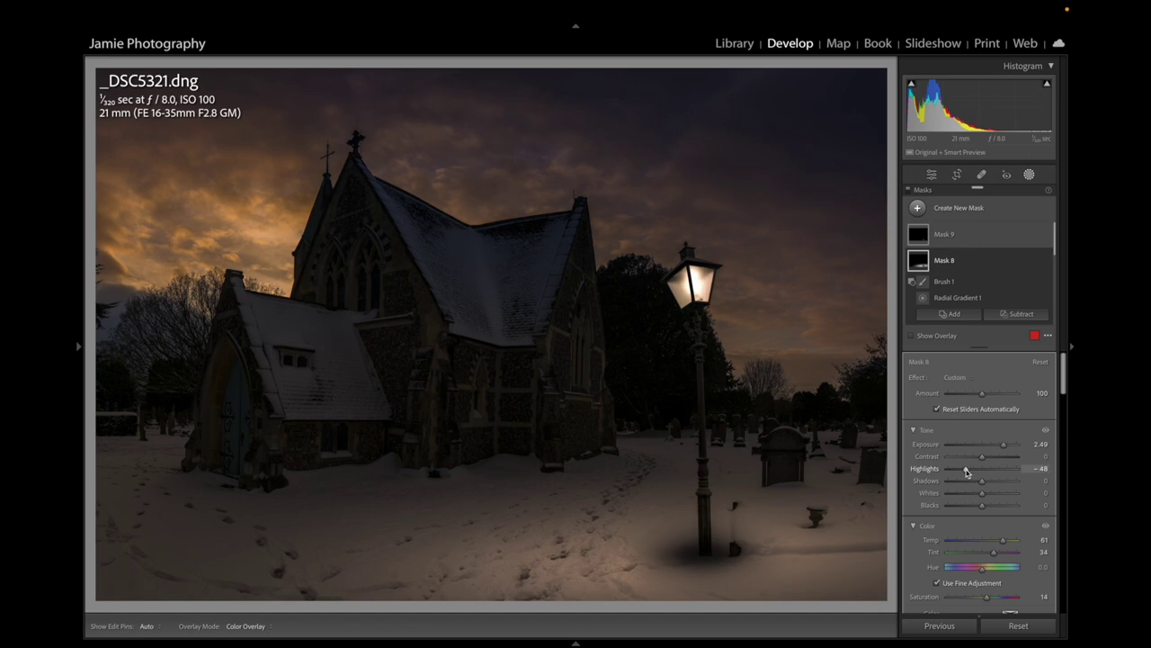
pyautogui.moveTo(969, 471); pyautogui.dragTo(967, 471)
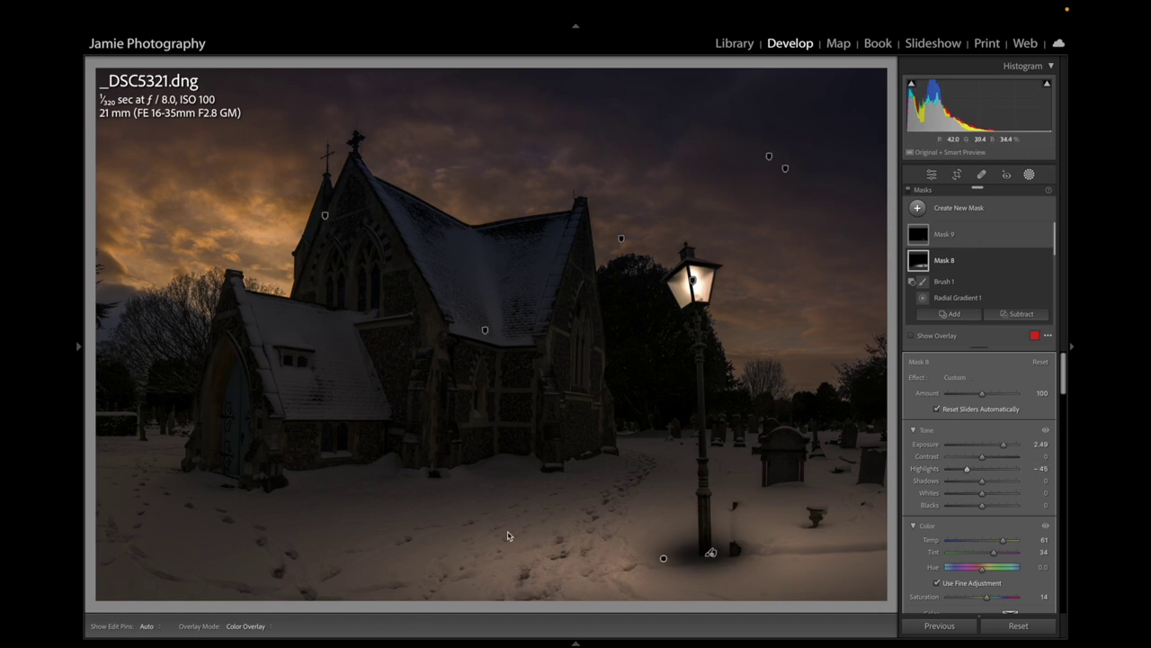
pyautogui.scroll(-5, 981, 477)
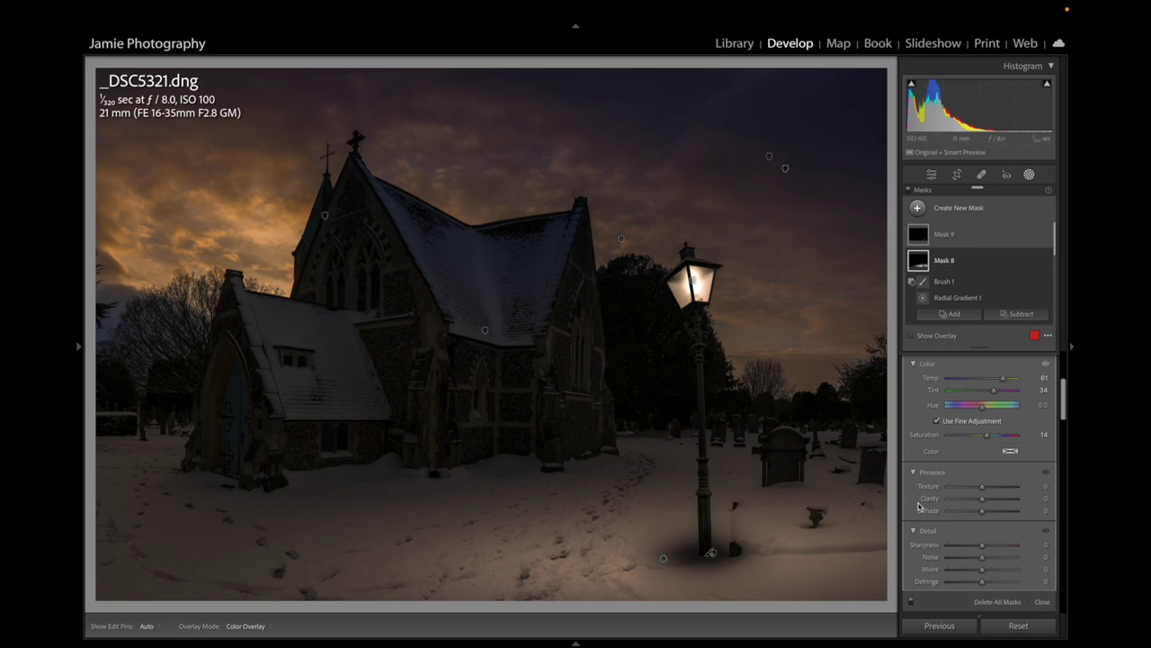
pyautogui.scroll(-2, 919, 506)
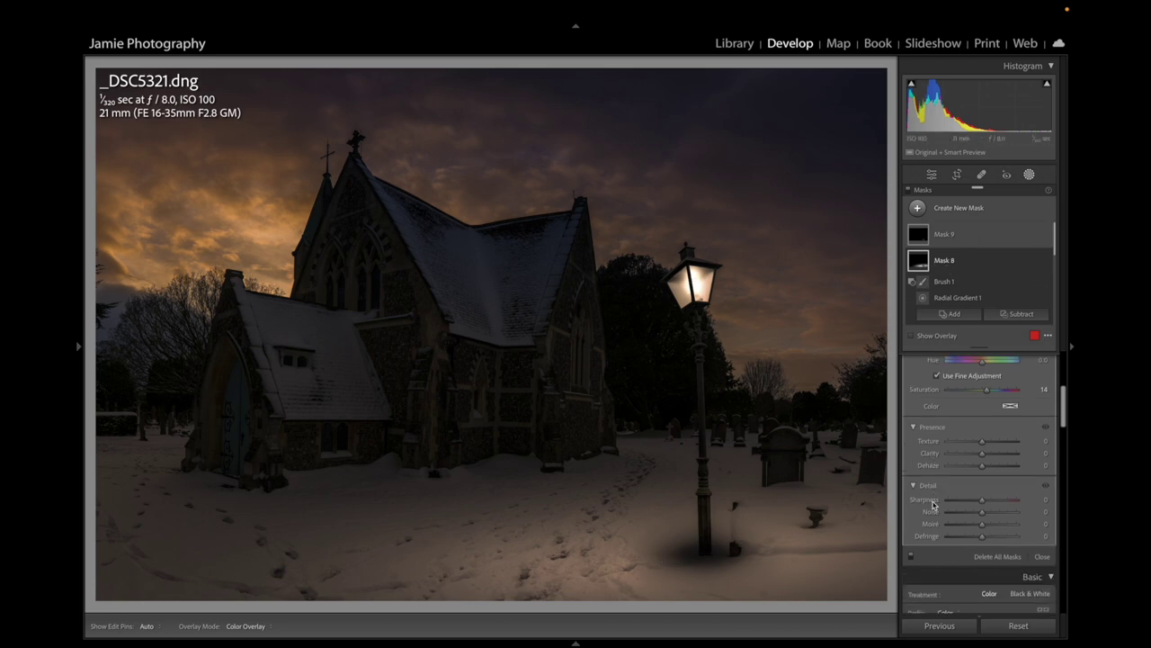
pyautogui.click(997, 461)
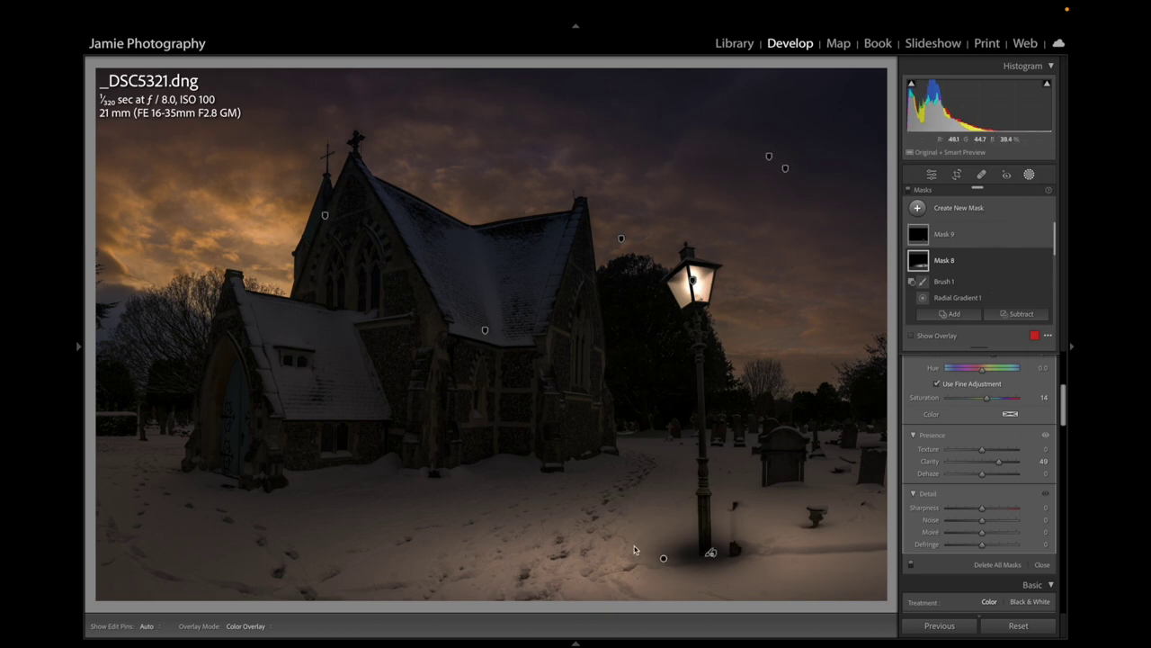
# Step: Add a brush to the snow glow mask and paint soft light on the snow between the footprints and the lamp post
pyautogui.moveTo(922, 265)
pyautogui.click(948, 313)
pyautogui.click(929, 429)
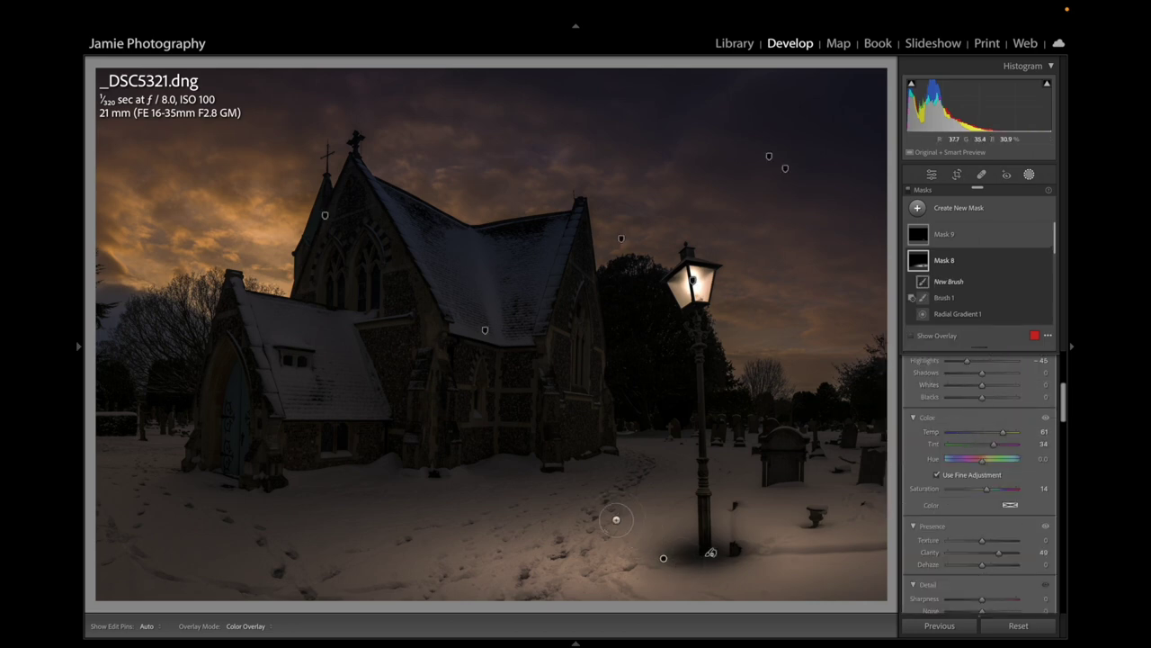
pyautogui.press('h')
pyautogui.moveTo(597, 507)
pyautogui.mouseDown()
pyautogui.moveTo(691, 492)
pyautogui.moveTo(636, 482)
pyautogui.moveTo(641, 497)
pyautogui.moveTo(560, 492)
pyautogui.moveTo(681, 511)
pyautogui.moveTo(655, 512)
pyautogui.moveTo(664, 516)
pyautogui.moveTo(536, 494)
pyautogui.moveTo(622, 490)
pyautogui.moveTo(793, 570)
pyautogui.moveTo(635, 486)
pyautogui.moveTo(524, 481)
pyautogui.moveTo(657, 513)
pyautogui.moveTo(640, 478)
pyautogui.moveTo(678, 512)
pyautogui.moveTo(629, 521)
pyautogui.moveTo(689, 511)
pyautogui.moveTo(667, 505)
pyautogui.moveTo(689, 532)
pyautogui.mouseUp()
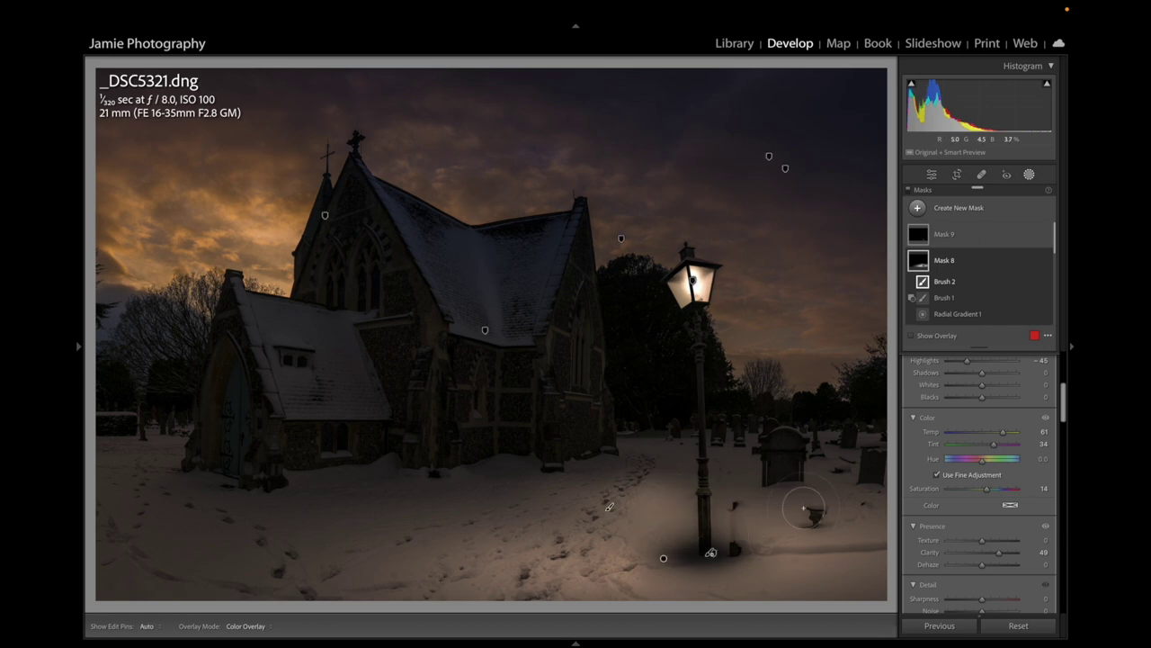
pyautogui.press('h')
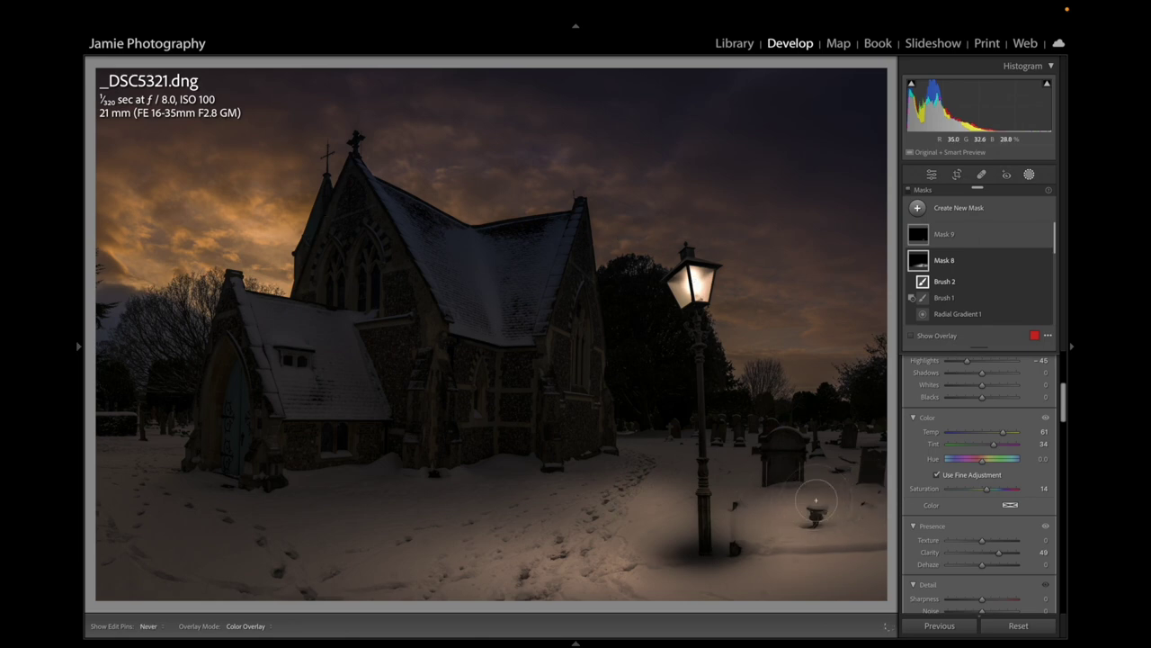
# Step: Build up the glow on the snow around the urn and in front of the lamp post with a size 11 brush at Flow 11
pyautogui.press('h')
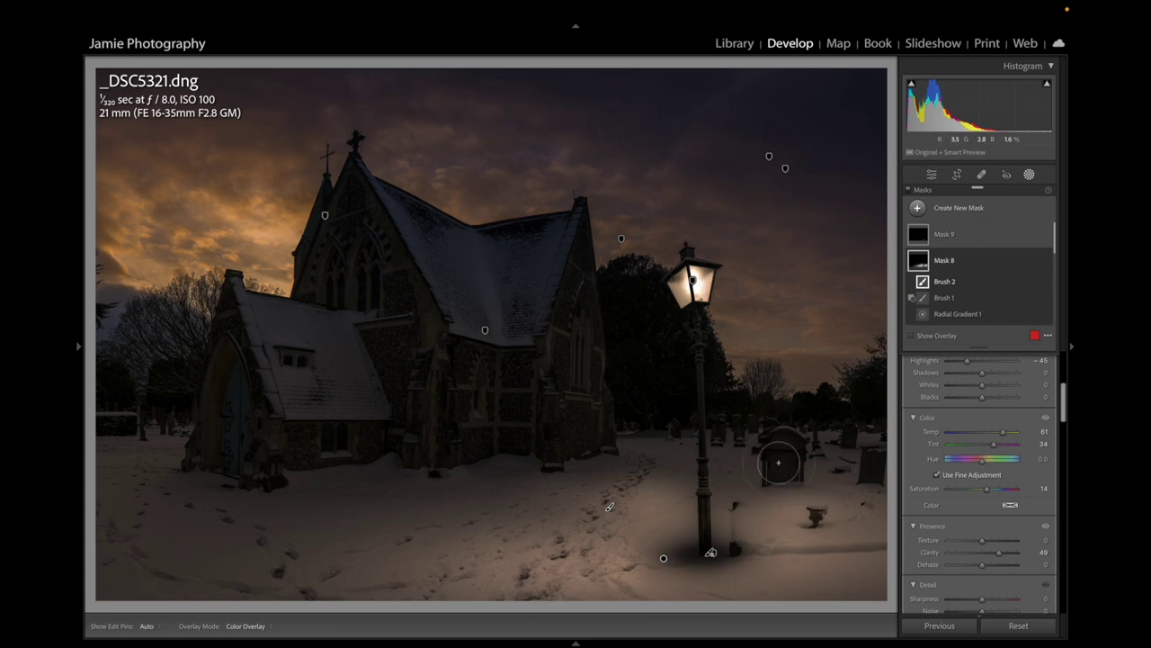
pyautogui.press('h')
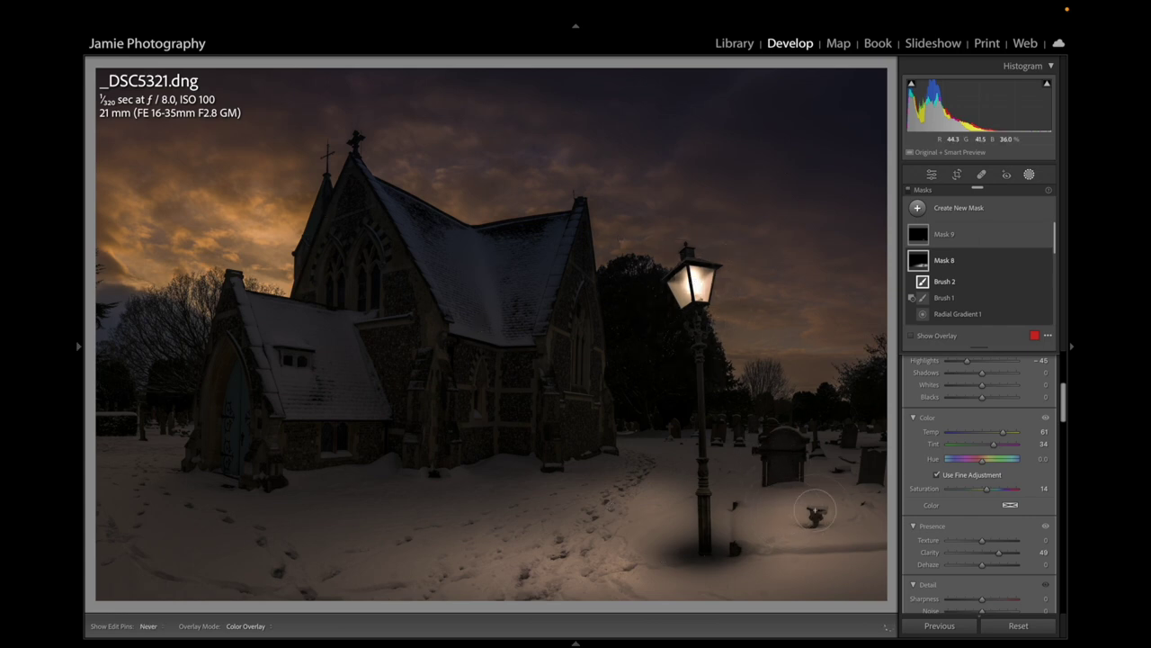
pyautogui.press('h')
pyautogui.press('h')
pyautogui.press('h')
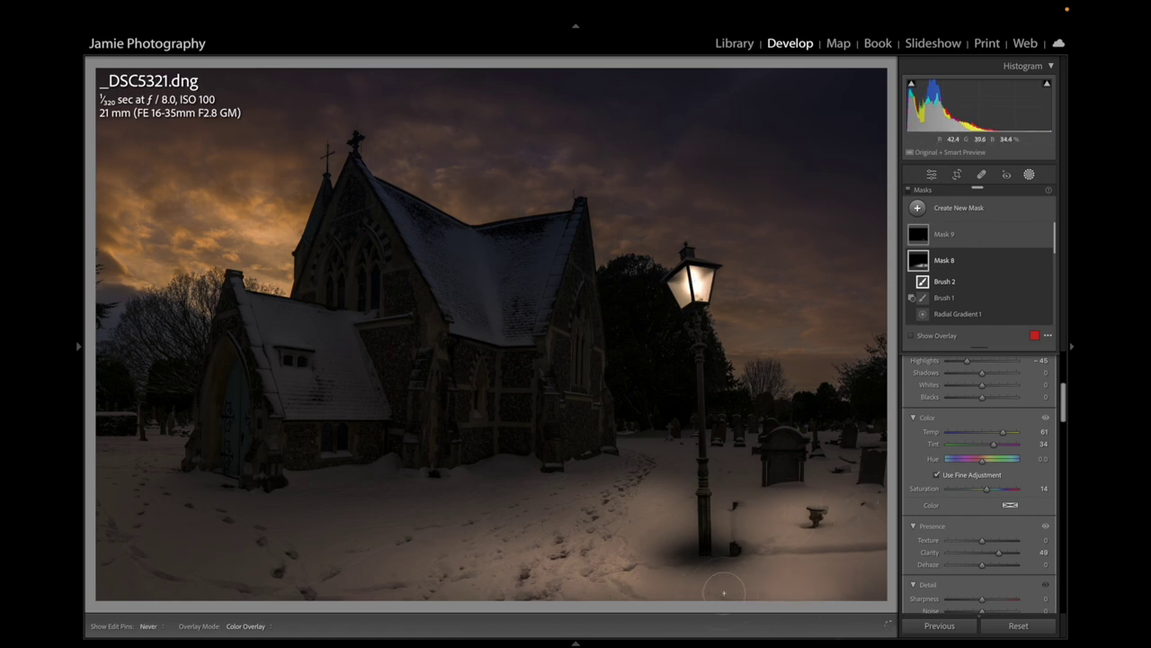
pyautogui.press('h')
pyautogui.scroll(5, 980, 419)
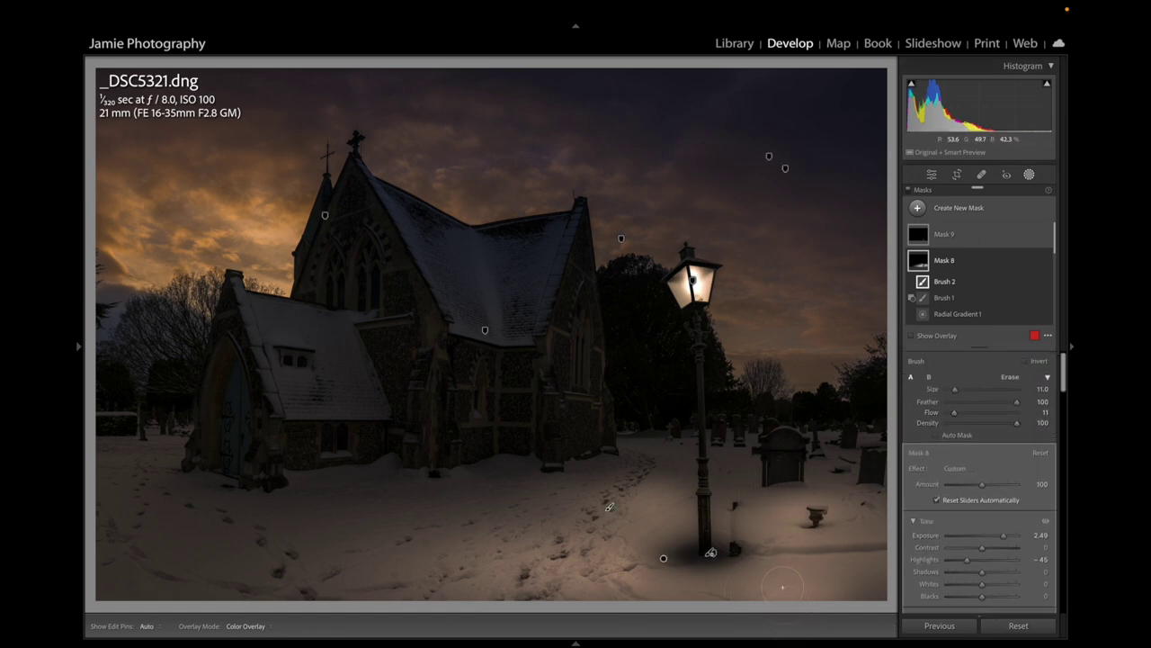
pyautogui.press('h')
pyautogui.press('h')
pyautogui.press('h')
pyautogui.press('h')
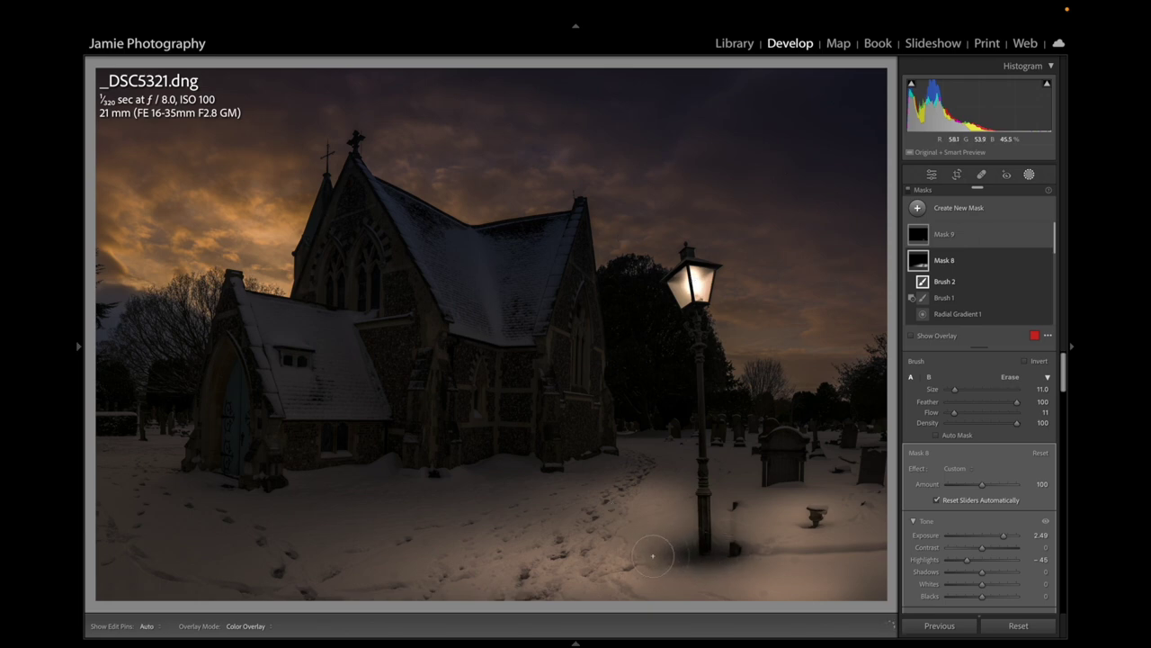
pyautogui.press('h')
pyautogui.click(664, 558)
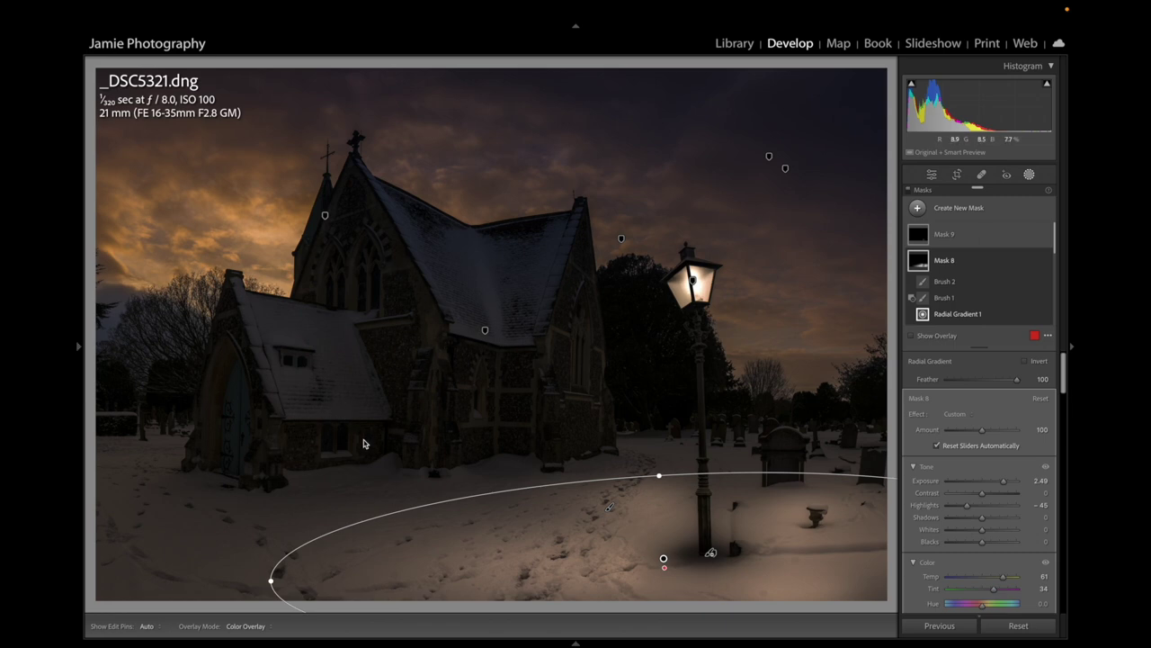
# Step: Create a radial gradient mask as a tall ellipse centred on the church's front gable, reaching from the sky down to the snow
pyautogui.click(959, 210)
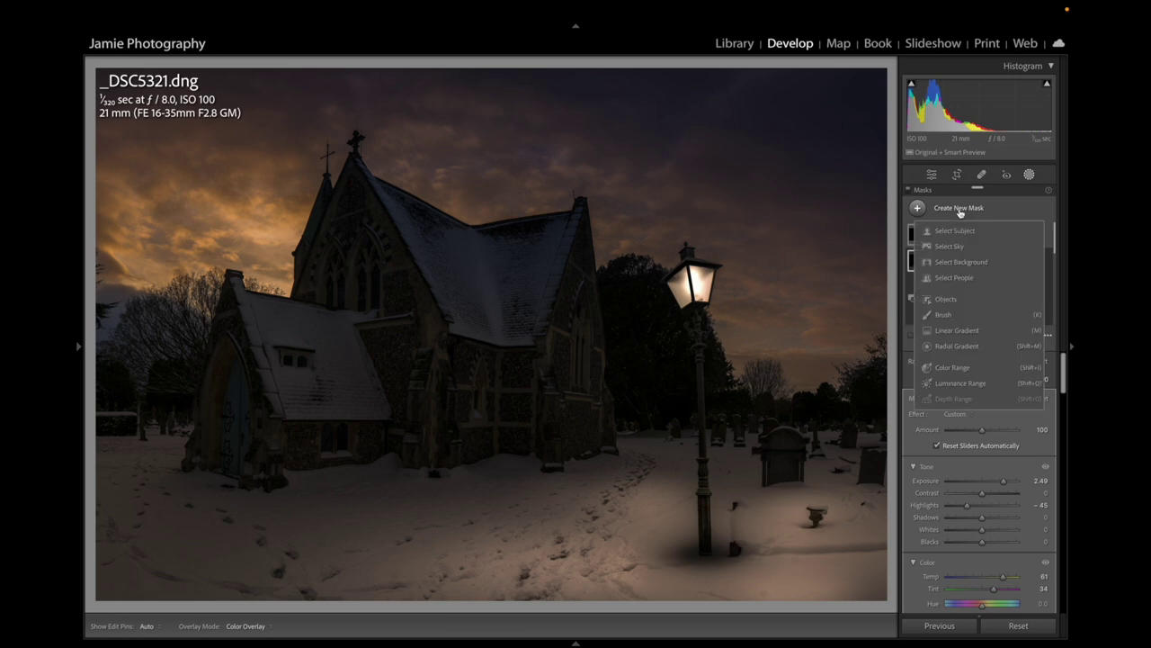
pyautogui.click(956, 346)
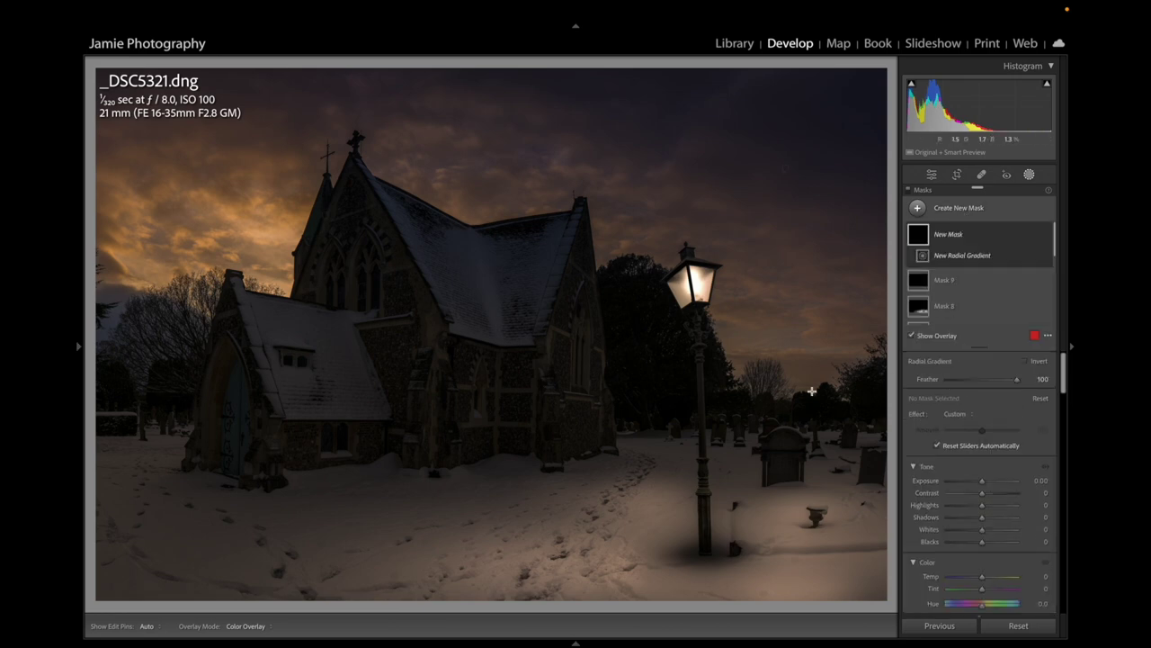
pyautogui.moveTo(349, 297); pyautogui.dragTo(463, 519)
pyautogui.moveTo(349, 299)
pyautogui.mouseDown()
pyautogui.moveTo(352, 311)
pyautogui.moveTo(353, 284)
pyautogui.mouseUp()
pyautogui.moveTo(353, 503); pyautogui.dragTo(354, 509)
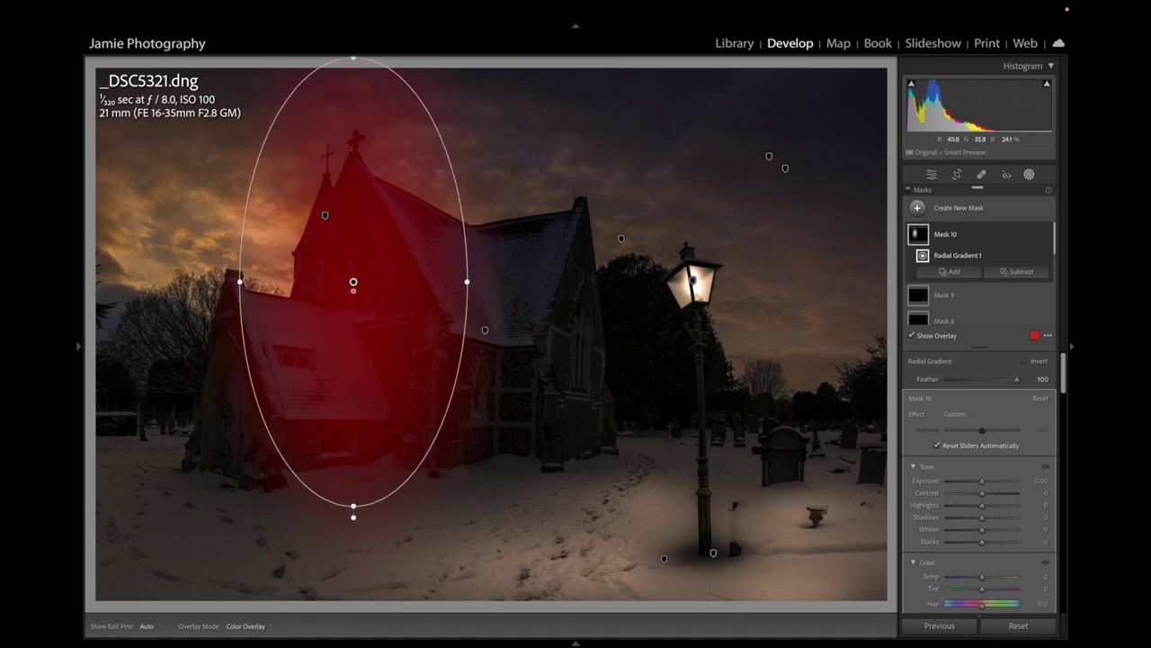
# Step: Set the gable mask to Exposure 1.52, Highlights -100, Shadows 31 and Temp 22, and subtract the sky from it
pyautogui.moveTo(982, 482); pyautogui.dragTo(992, 521)
pyautogui.moveTo(989, 576); pyautogui.dragTo(990, 581)
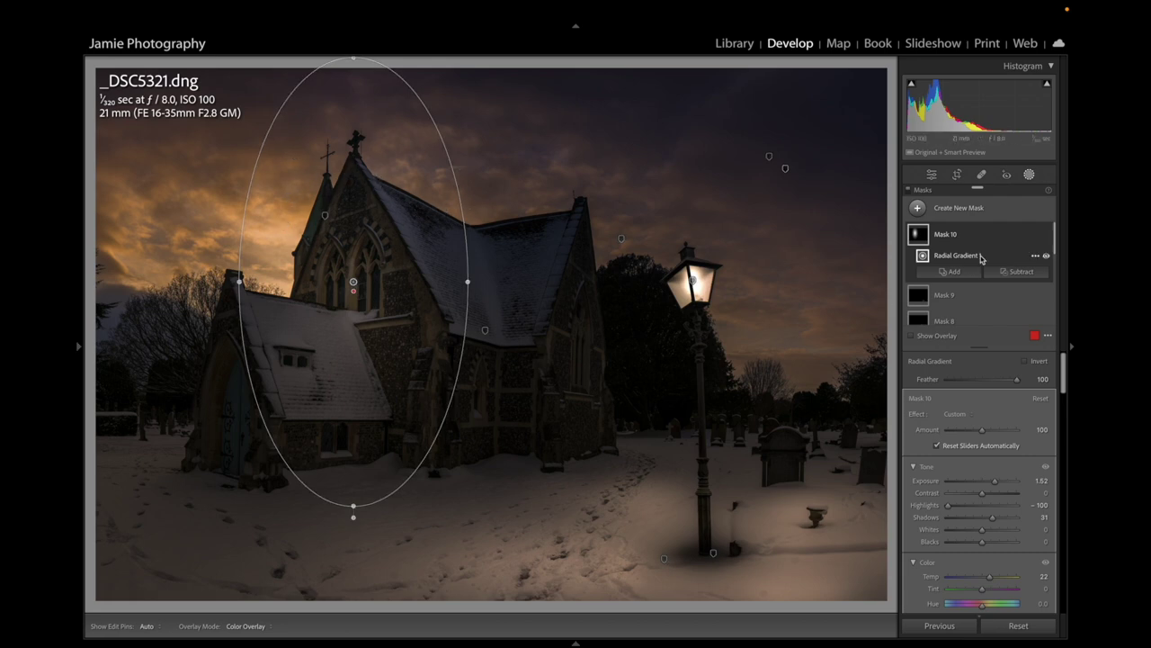
pyautogui.click(1009, 272)
pyautogui.click(1000, 318)
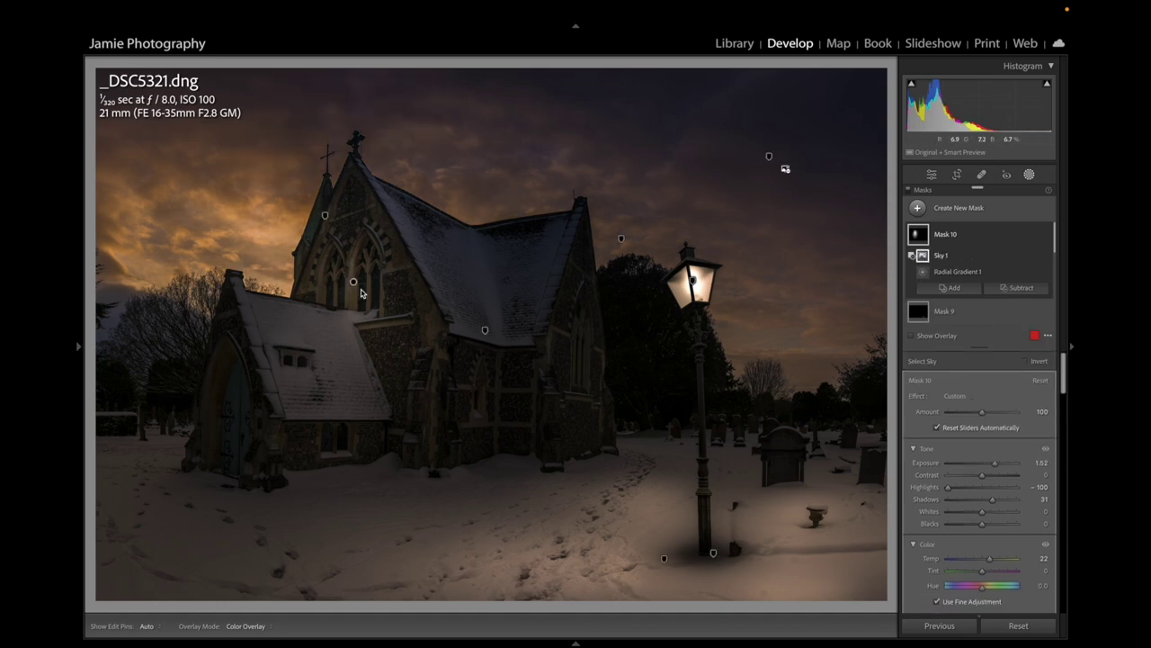
# Step: Duplicate the gable light mask and place the copy's slightly smaller ellipse over the porch's turquoise door
pyautogui.rightClick(354, 283)
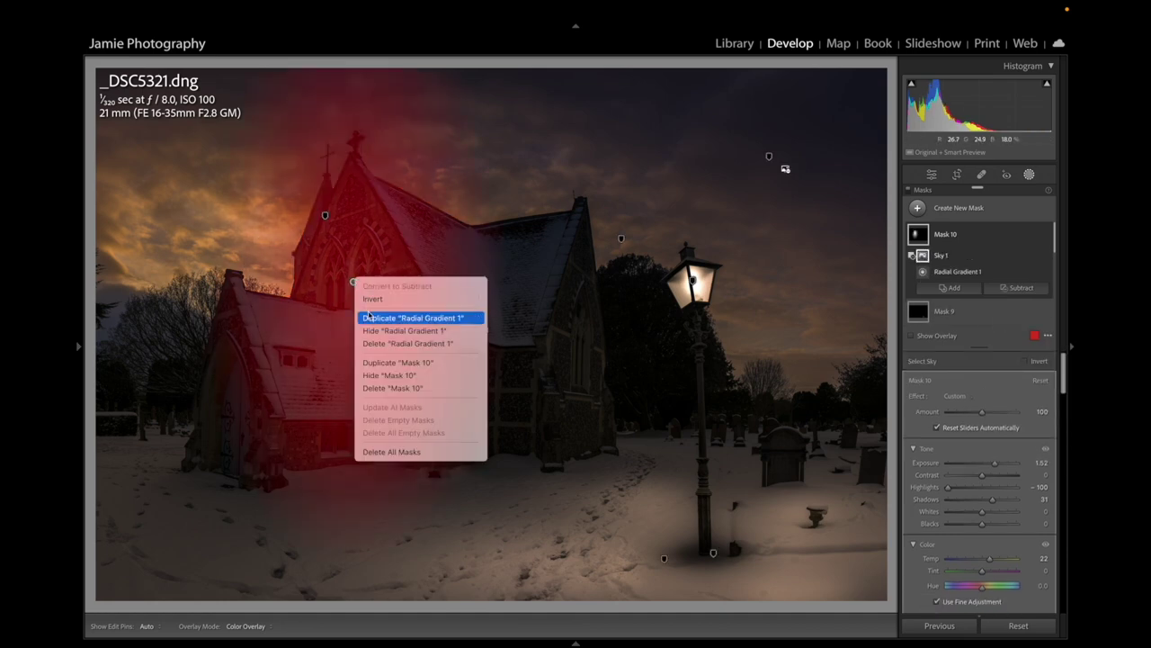
pyautogui.click(379, 363)
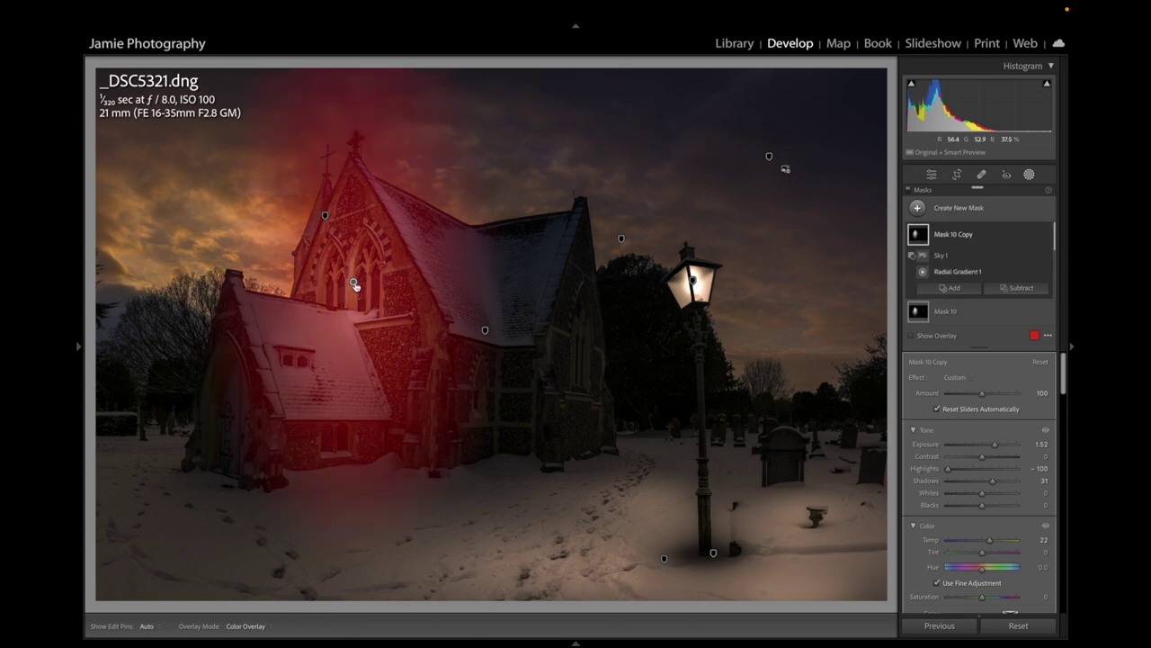
pyautogui.click(353, 282)
pyautogui.moveTo(353, 283); pyautogui.dragTo(234, 425)
pyautogui.moveTo(120, 424); pyautogui.dragTo(128, 425)
pyautogui.moveTo(233, 205); pyautogui.dragTo(233, 242)
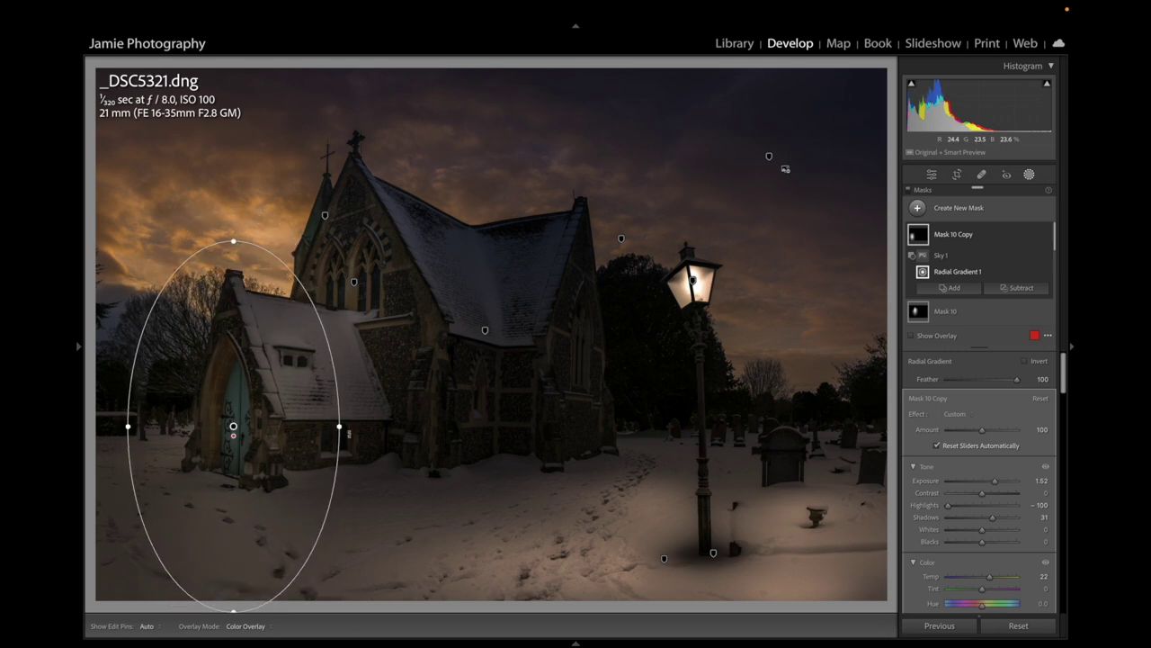
# Step: Fine-tune the position of the porch light's ellipse around the door and subtract the sky from that mask
pyautogui.moveTo(339, 425); pyautogui.dragTo(331, 423)
pyautogui.moveTo(234, 424); pyautogui.dragTo(233, 427)
pyautogui.moveTo(128, 428); pyautogui.dragTo(122, 426)
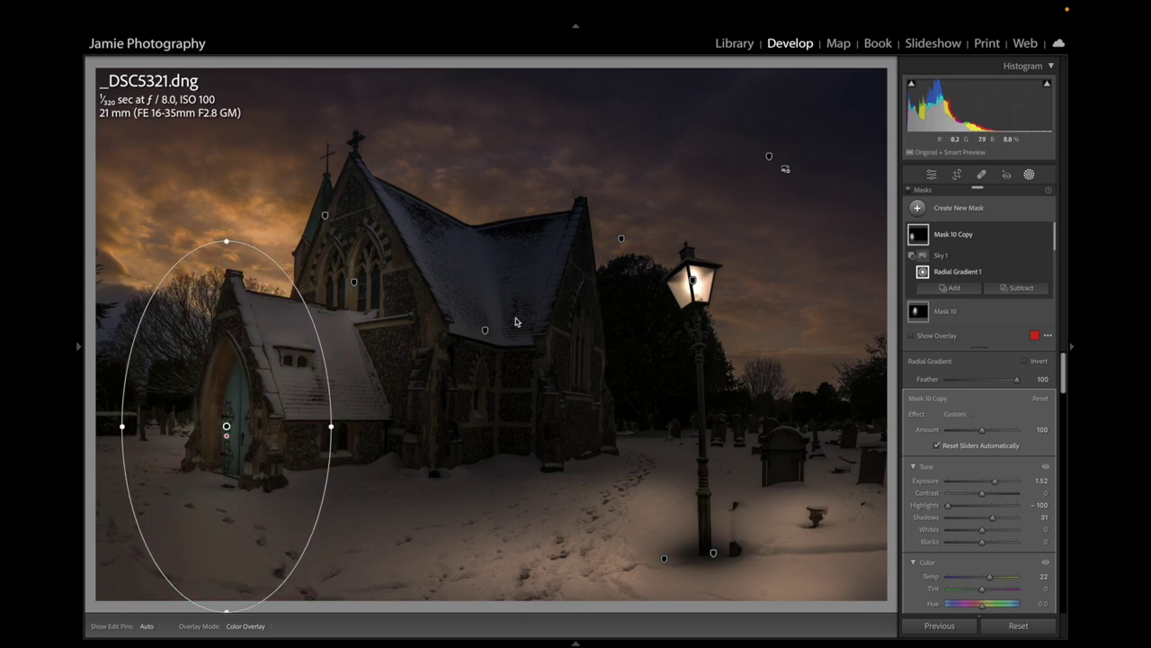
pyautogui.click(1012, 288)
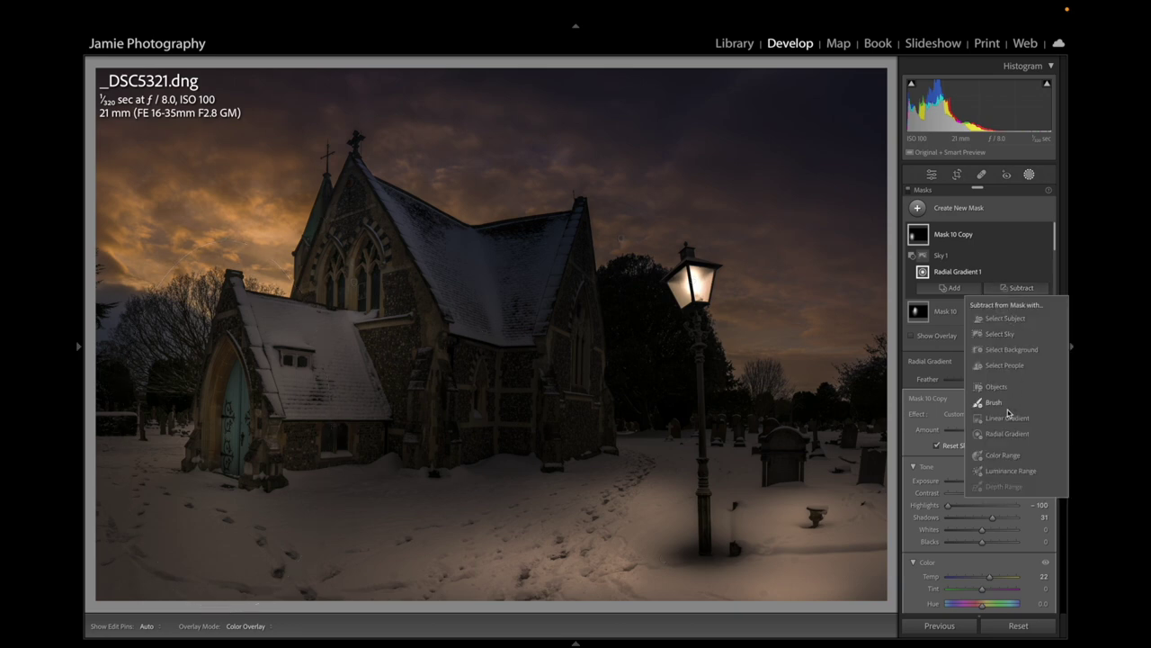
pyautogui.click(998, 334)
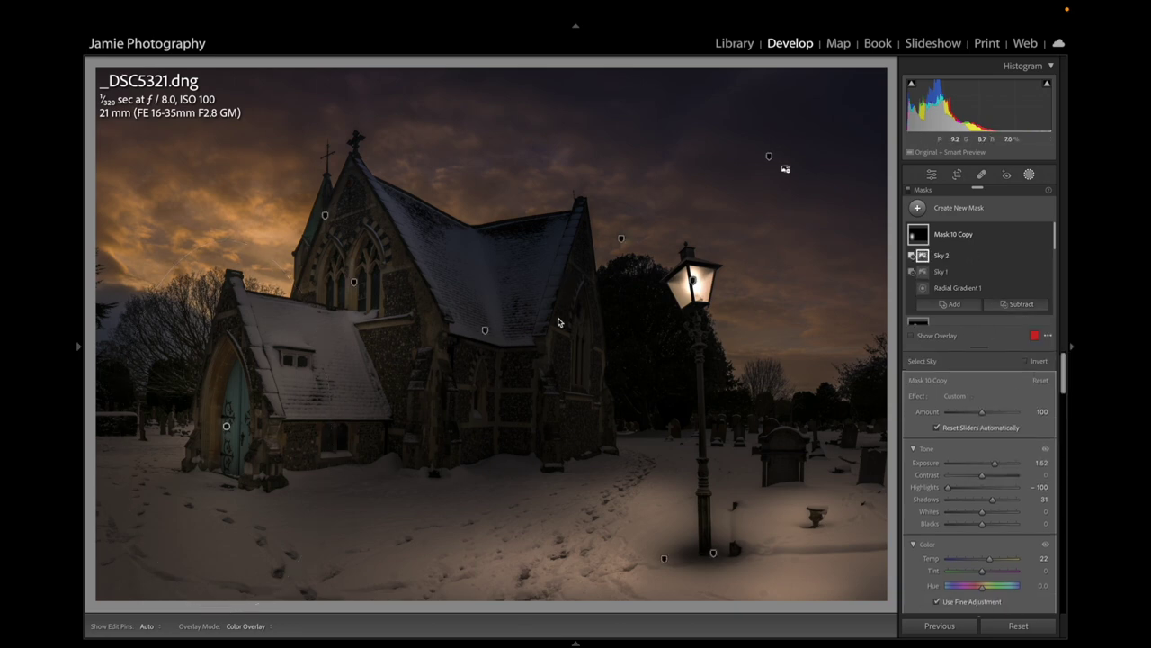
# Step: Duplicate the porch light mask and place the copy over the church's far gable end near the lamp, making its ellipse taller
pyautogui.rightClick(226, 428)
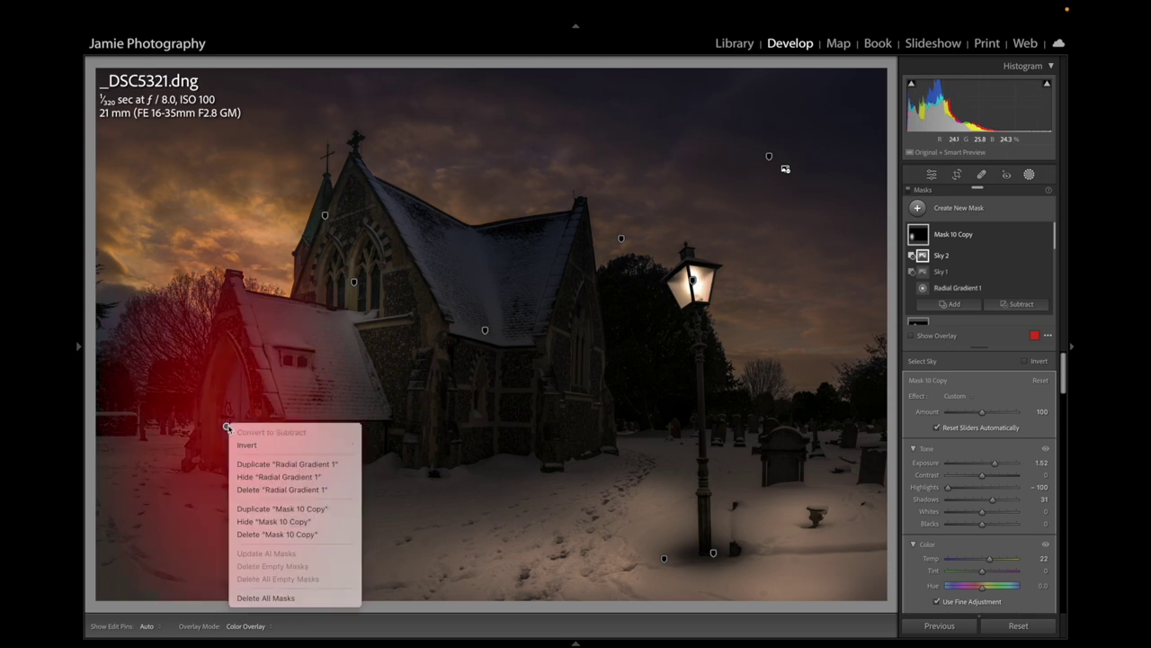
pyautogui.click(263, 510)
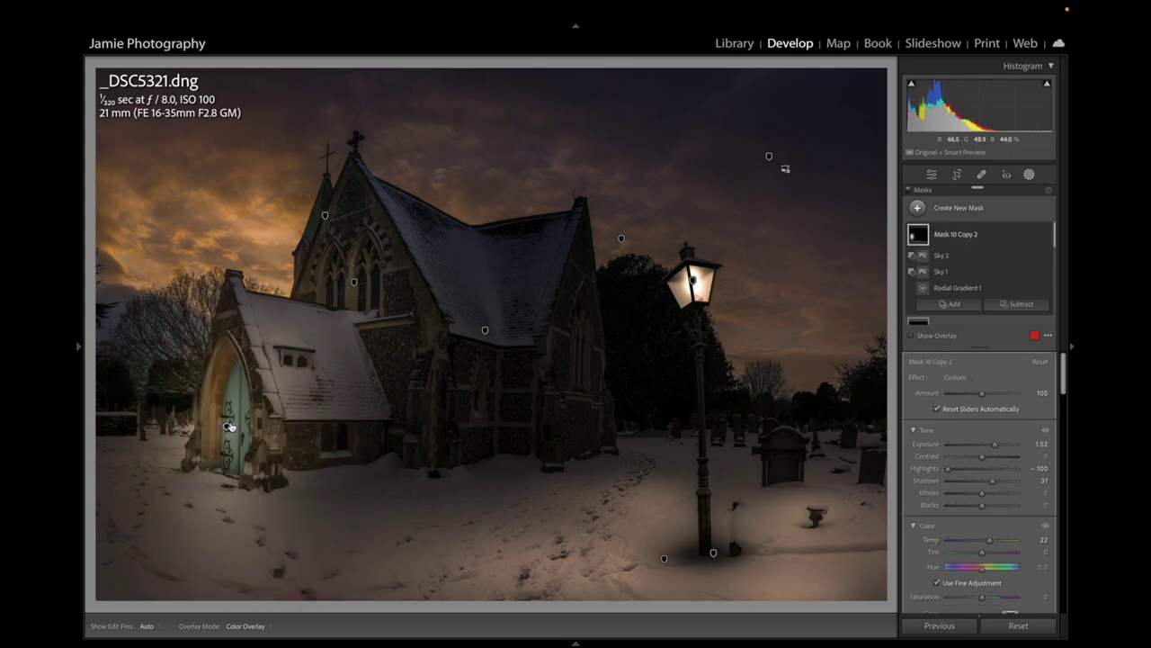
pyautogui.click(227, 427)
pyautogui.moveTo(226, 425); pyautogui.dragTo(564, 364)
pyautogui.moveTo(565, 166); pyautogui.dragTo(573, 126)
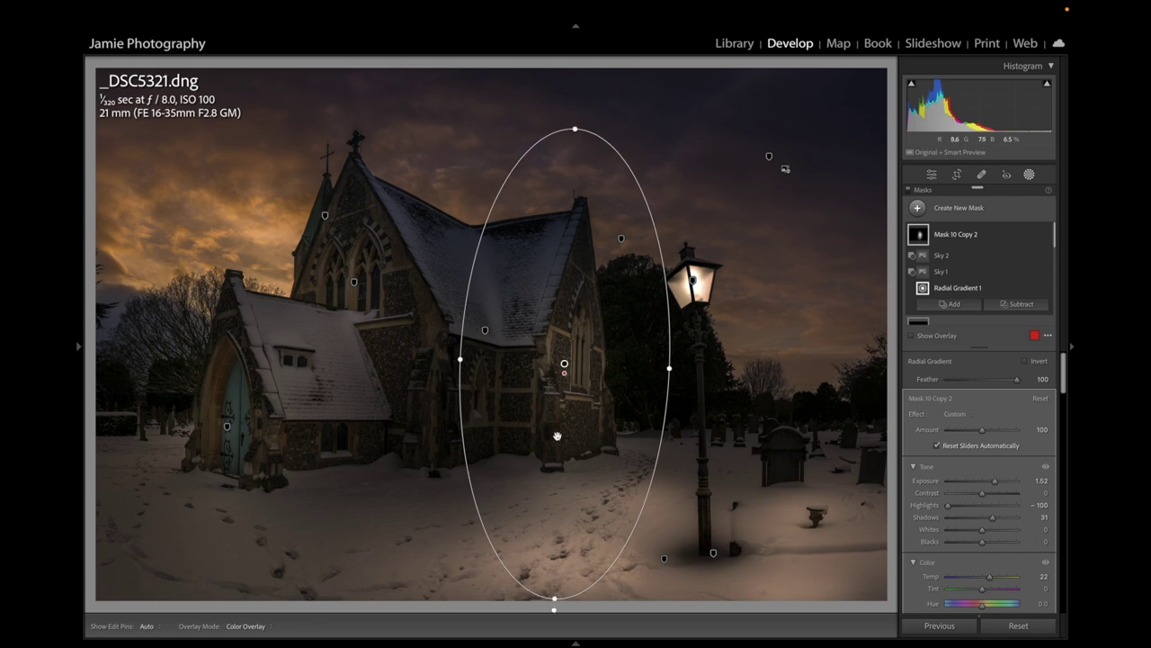
pyautogui.moveTo(566, 366); pyautogui.dragTo(569, 358)
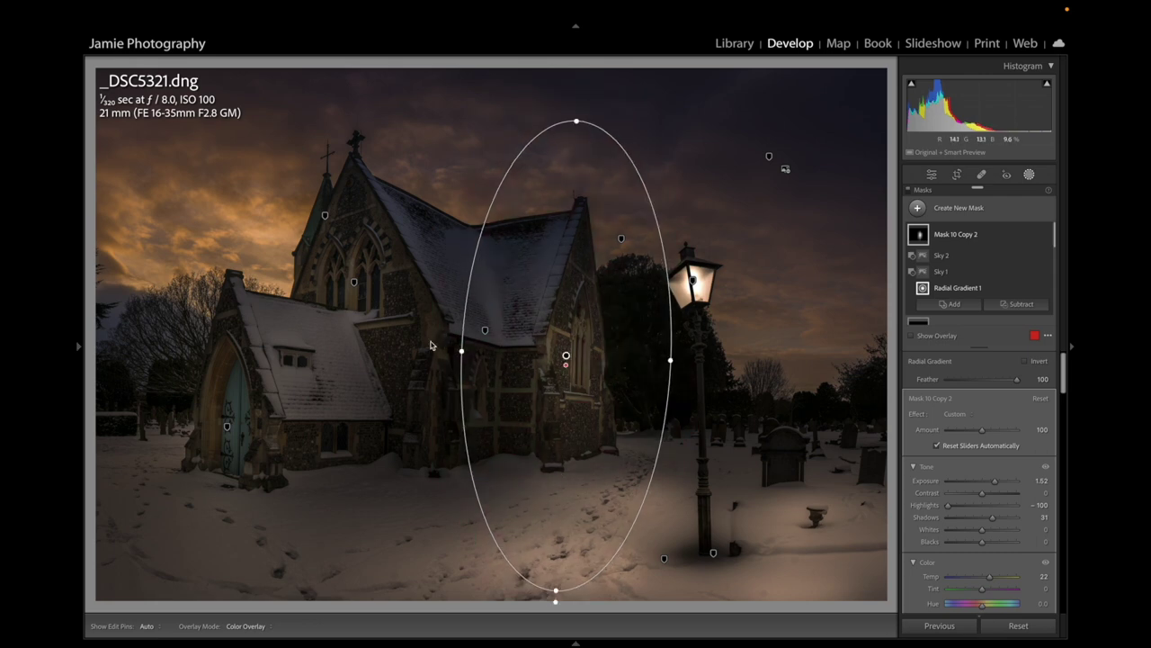
# Step: Widen the far gable light's ellipse towards the middle of the church, shorten it slightly, and subtract the sky from the mask
pyautogui.moveTo(463, 351); pyautogui.dragTo(434, 351)
pyautogui.moveTo(565, 357); pyautogui.dragTo(536, 369)
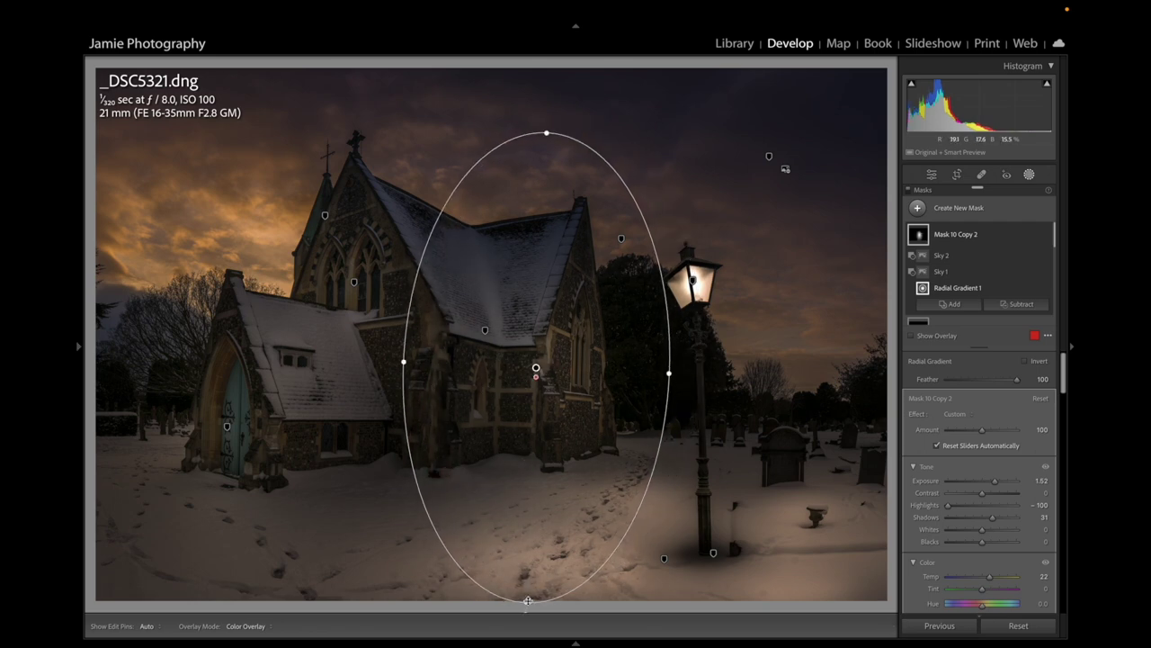
pyautogui.moveTo(528, 600)
pyautogui.mouseDown()
pyautogui.moveTo(527, 565)
pyautogui.moveTo(526, 585)
pyautogui.mouseUp()
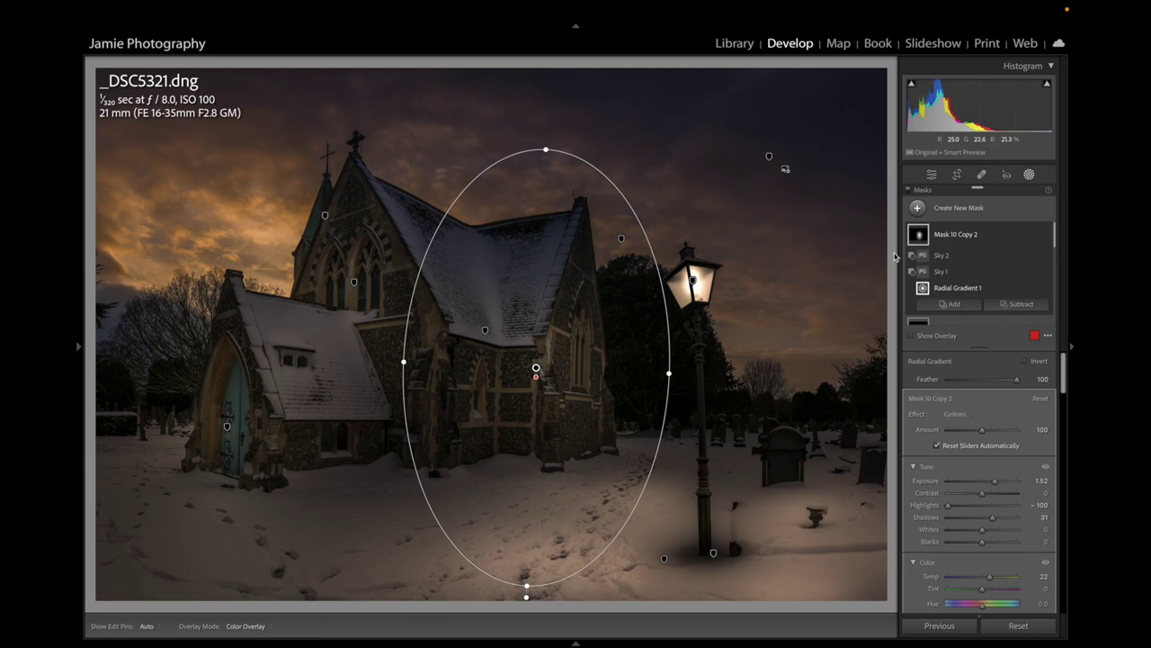
pyautogui.click(1014, 304)
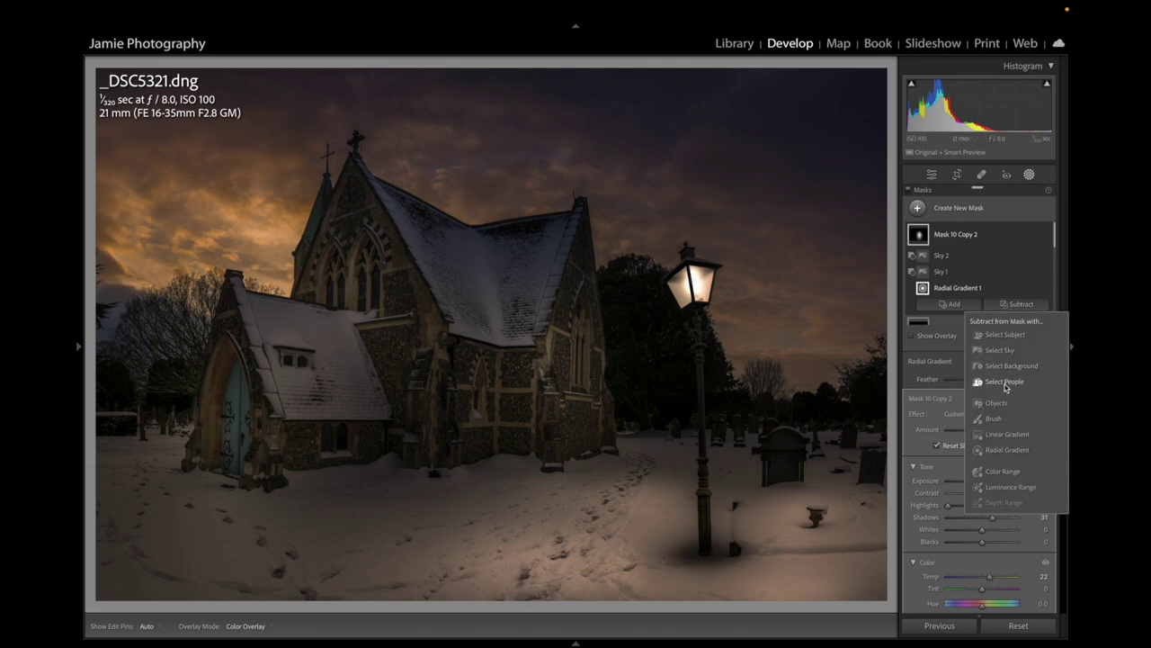
pyautogui.click(1000, 351)
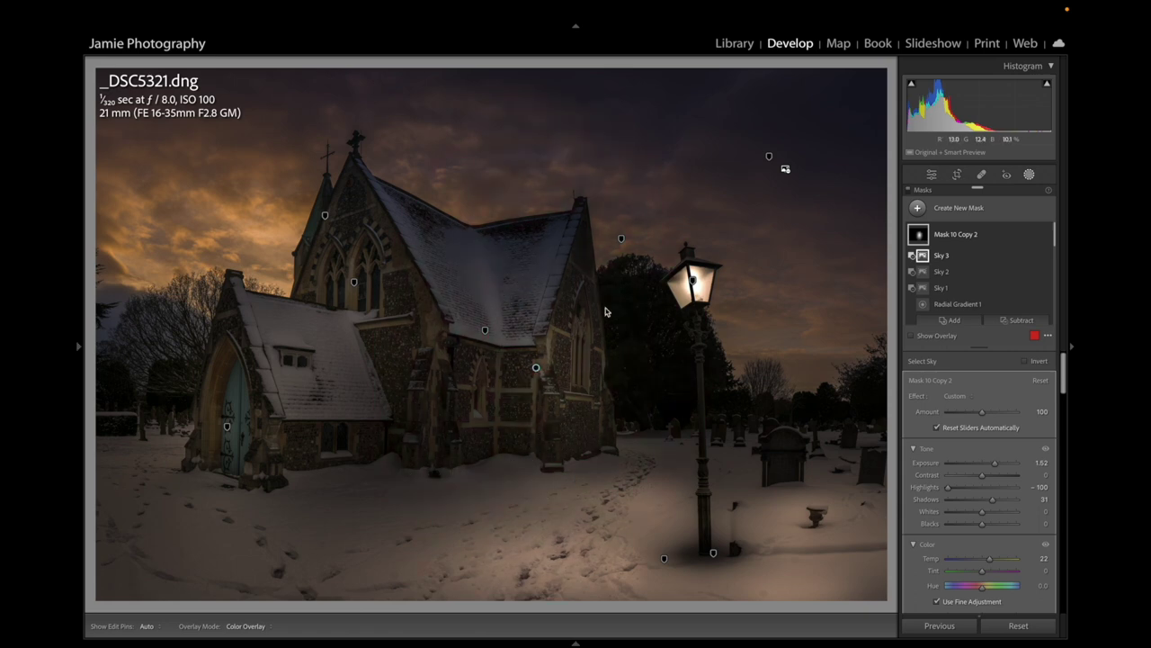
# Step: Subtract a soft brush with size 20, feather 100 and flow 16 from the far gable light mask, painting over the snow in front of the church
pyautogui.click(1019, 322)
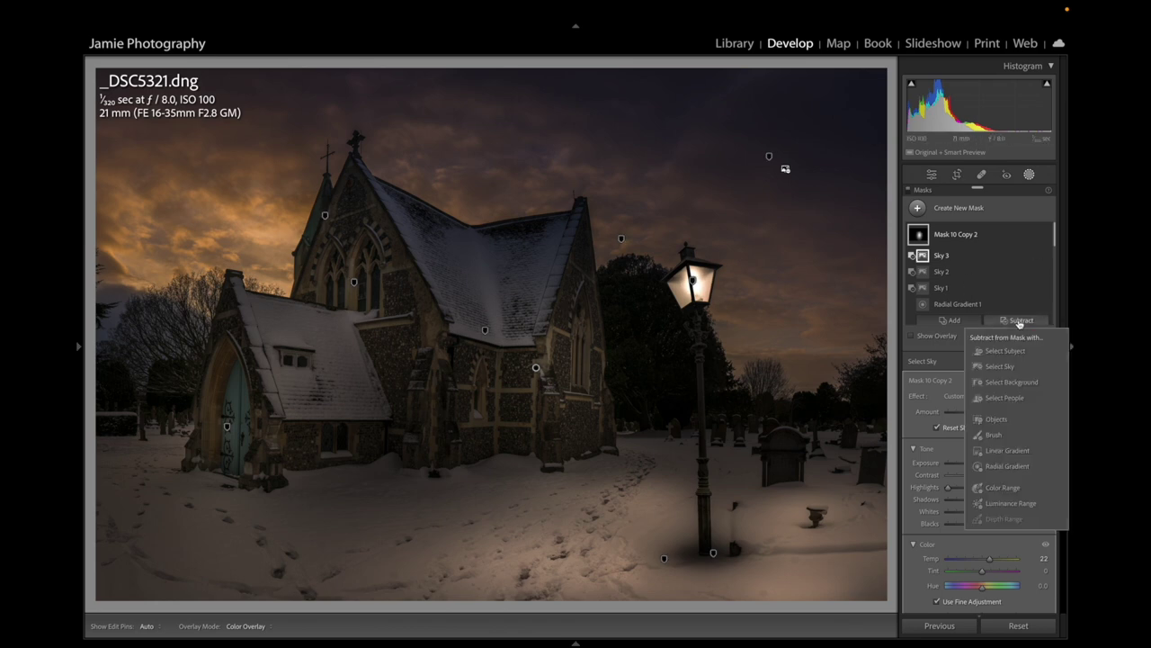
pyautogui.click(994, 434)
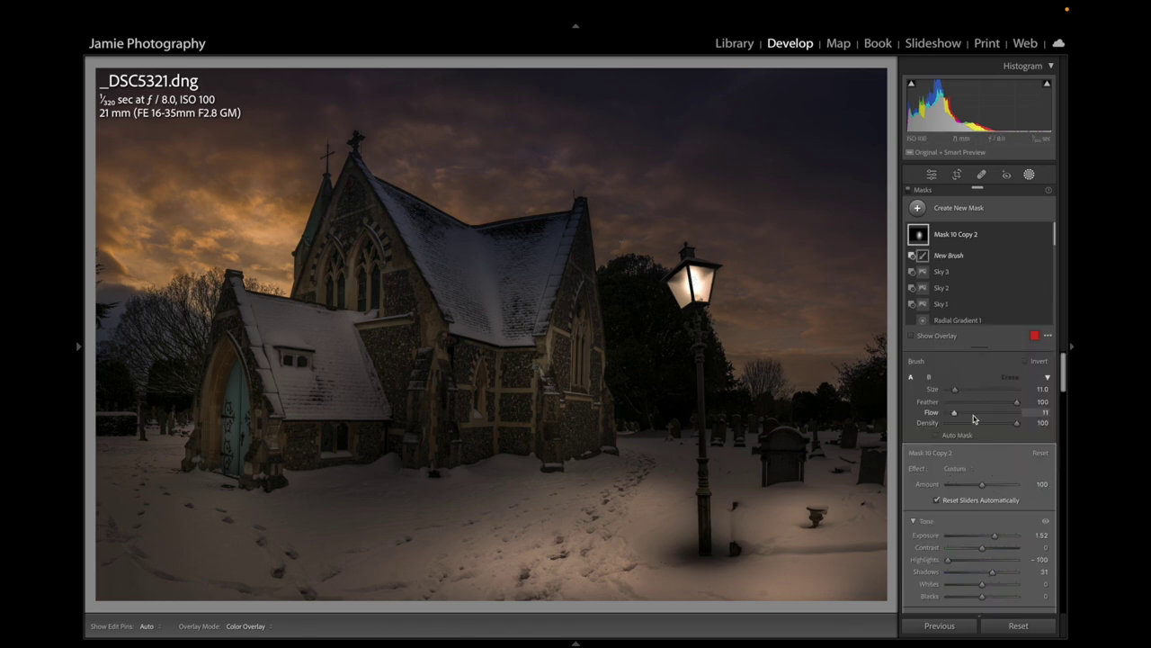
pyautogui.moveTo(959, 416); pyautogui.dragTo(961, 417)
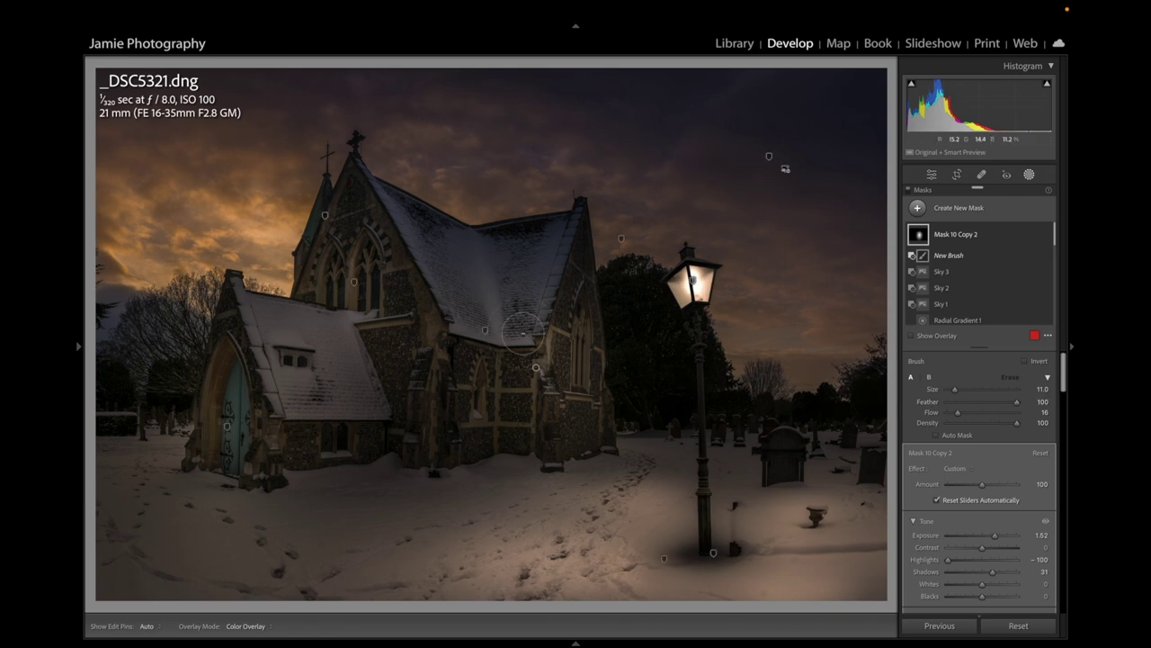
pyautogui.scroll(4, 509, 319)
pyautogui.press('h')
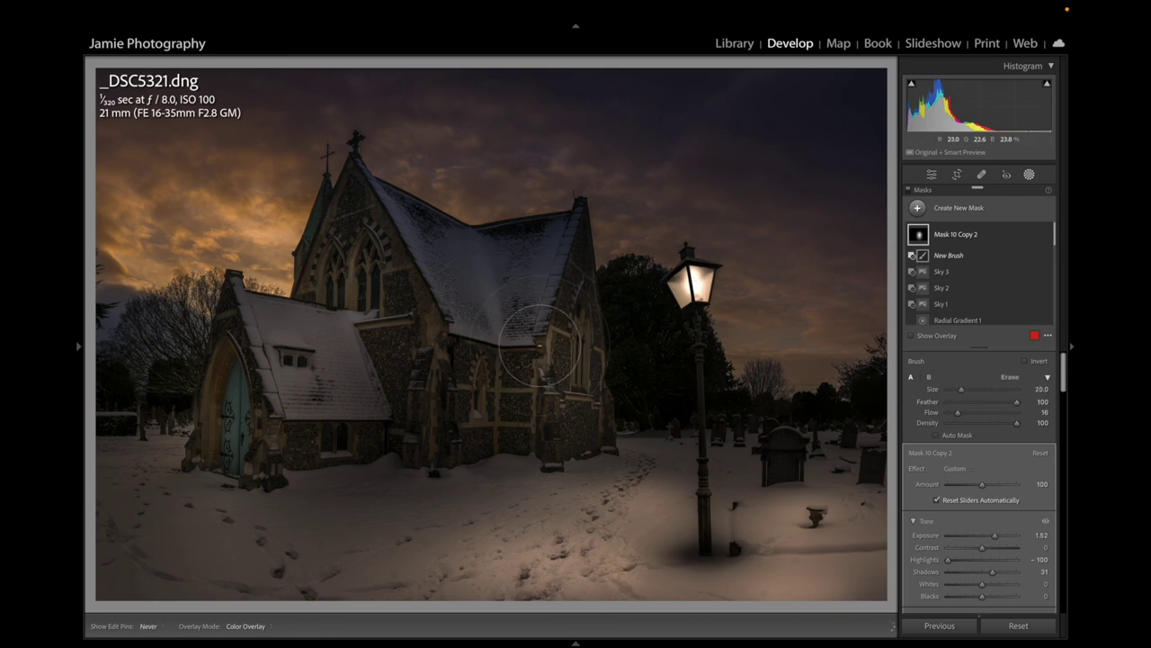
pyautogui.moveTo(450, 490); pyautogui.dragTo(602, 483)
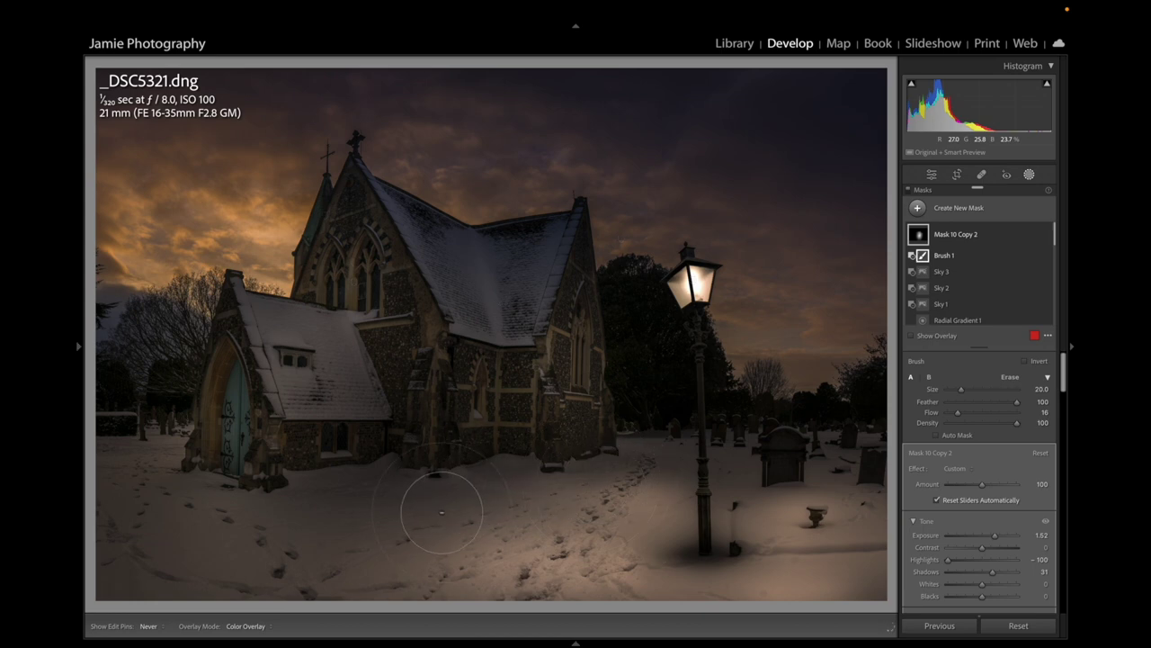
pyautogui.press('h')
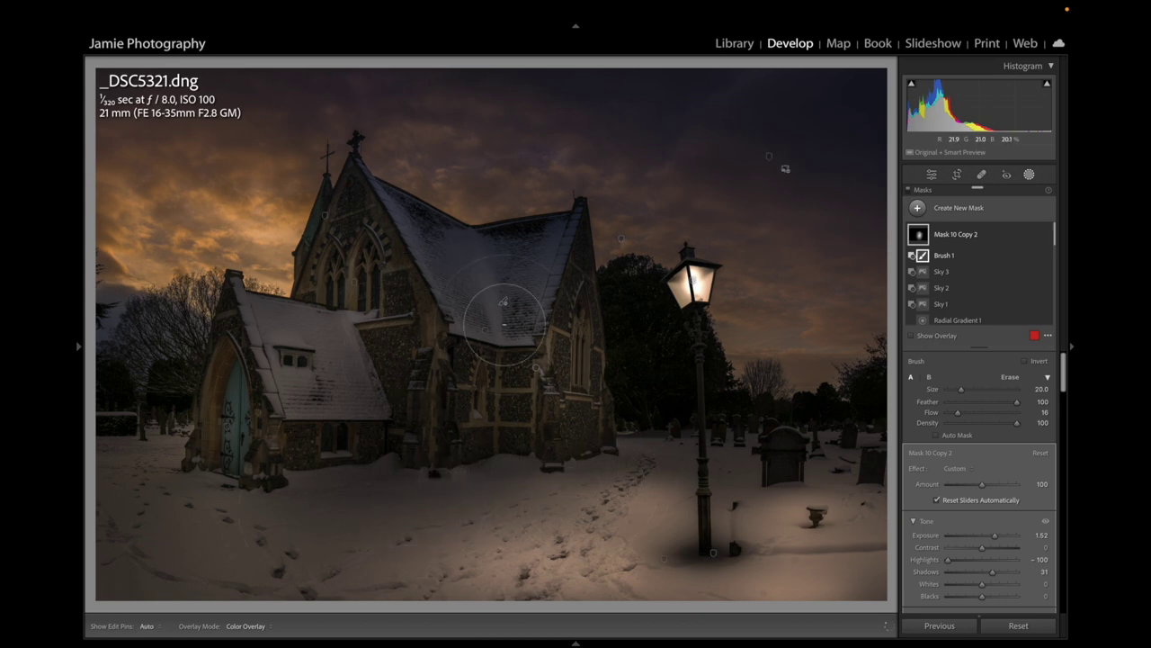
pyautogui.press('h')
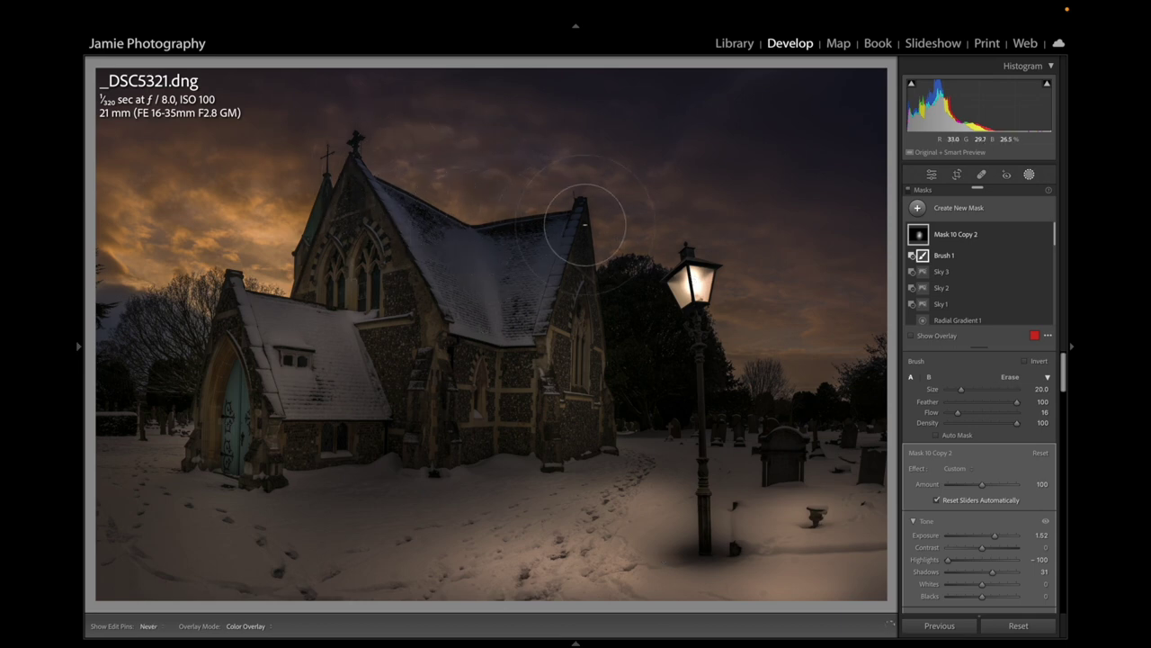
pyautogui.press('h')
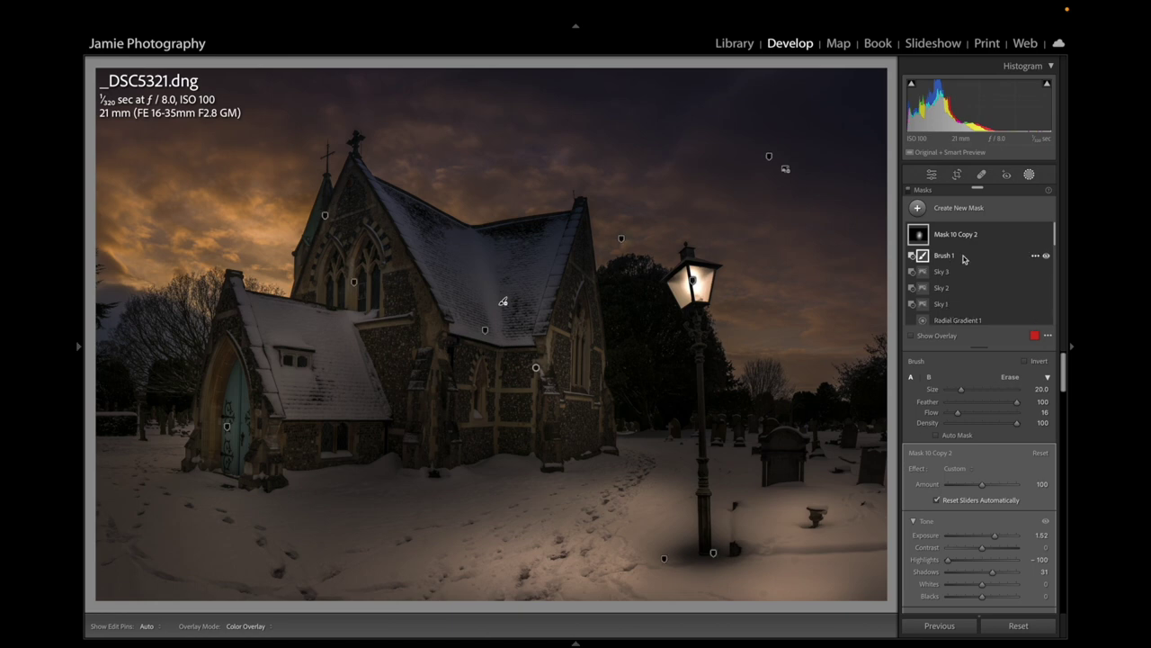
# Step: Create a radial gradient mask as a wide, slightly tilted ellipse over the church's base and the snow in front, and make it taller
pyautogui.click(960, 209)
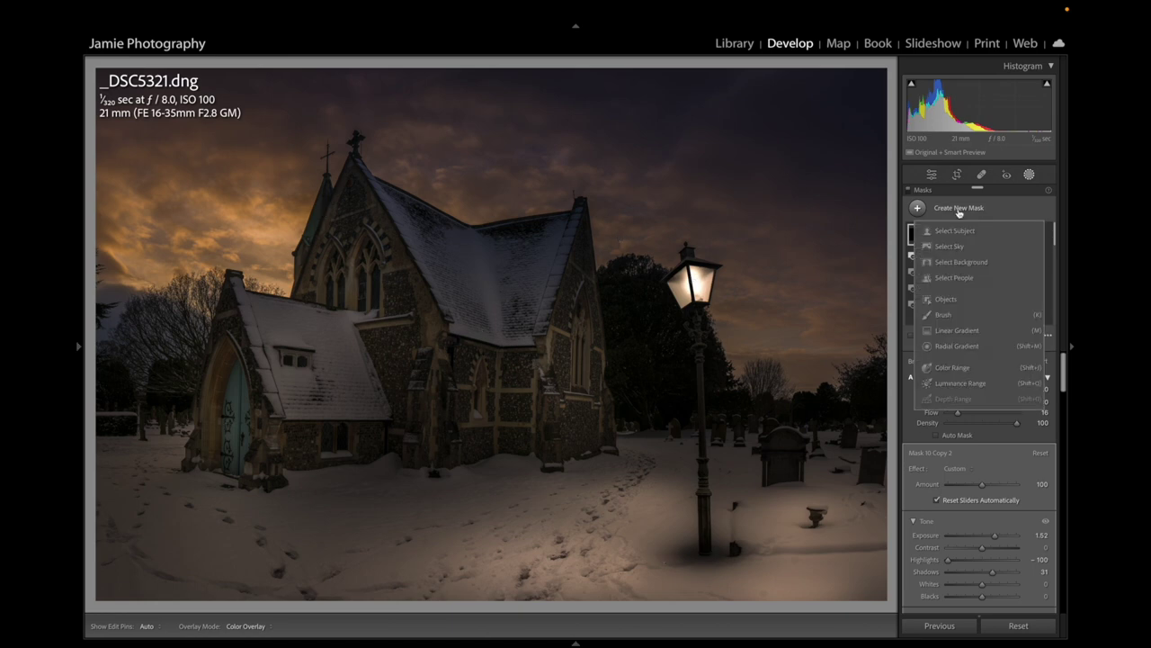
pyautogui.click(955, 345)
pyautogui.moveTo(432, 478); pyautogui.dragTo(651, 541)
pyautogui.moveTo(639, 494); pyautogui.dragTo(650, 464)
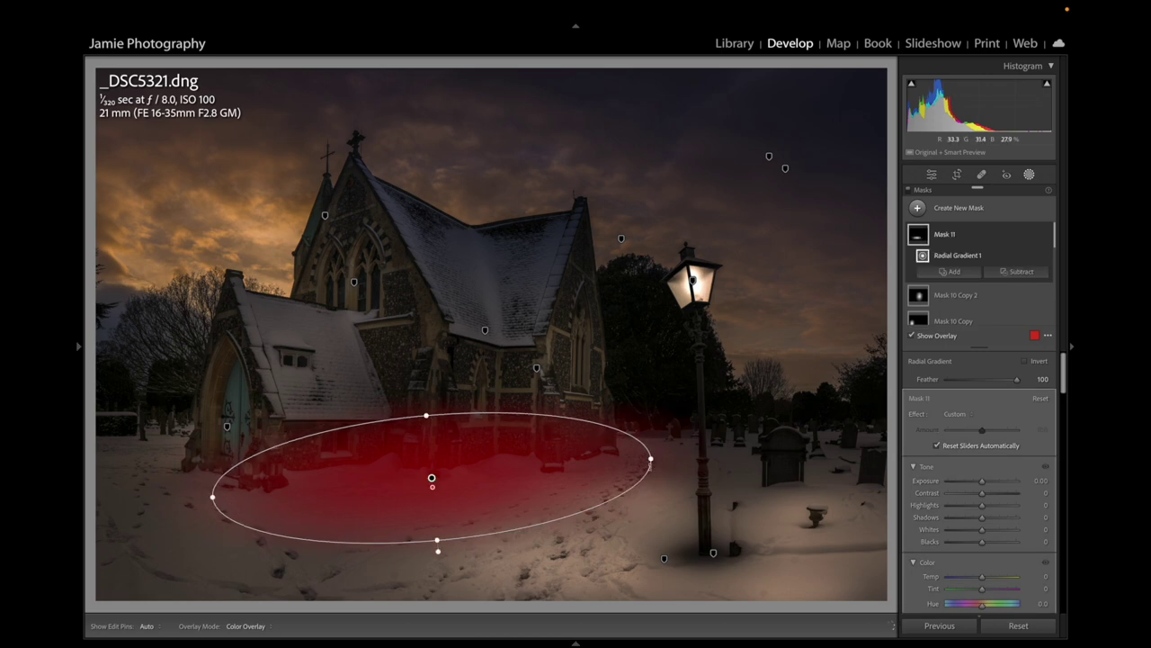
pyautogui.moveTo(423, 470); pyautogui.dragTo(430, 456)
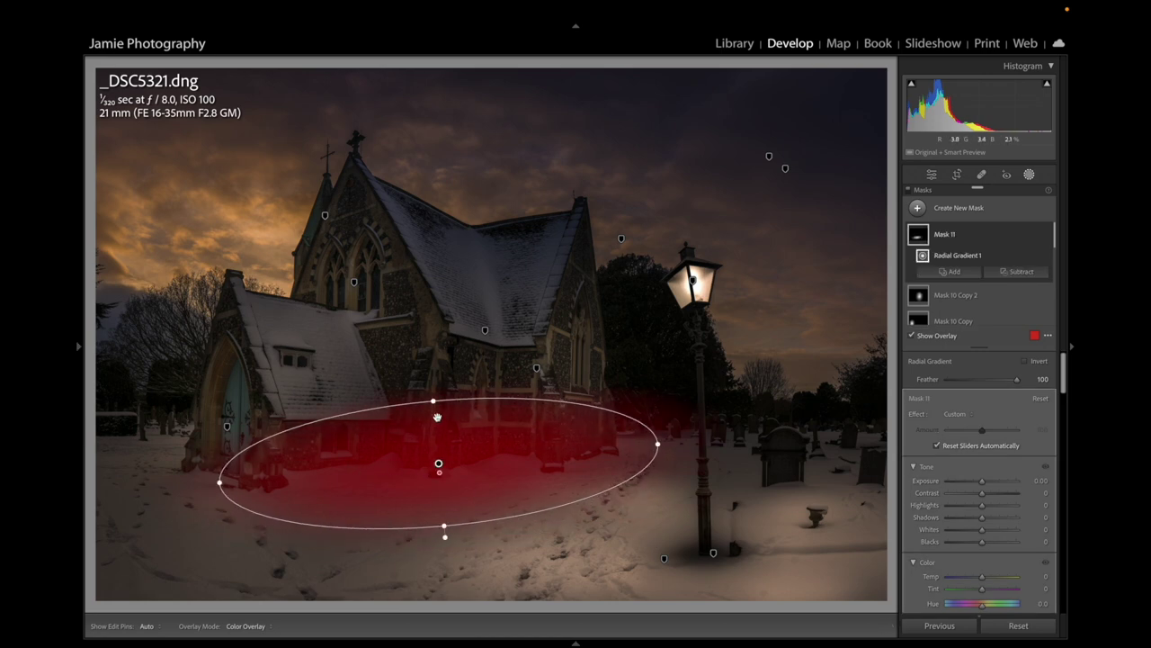
pyautogui.moveTo(437, 412); pyautogui.dragTo(433, 381)
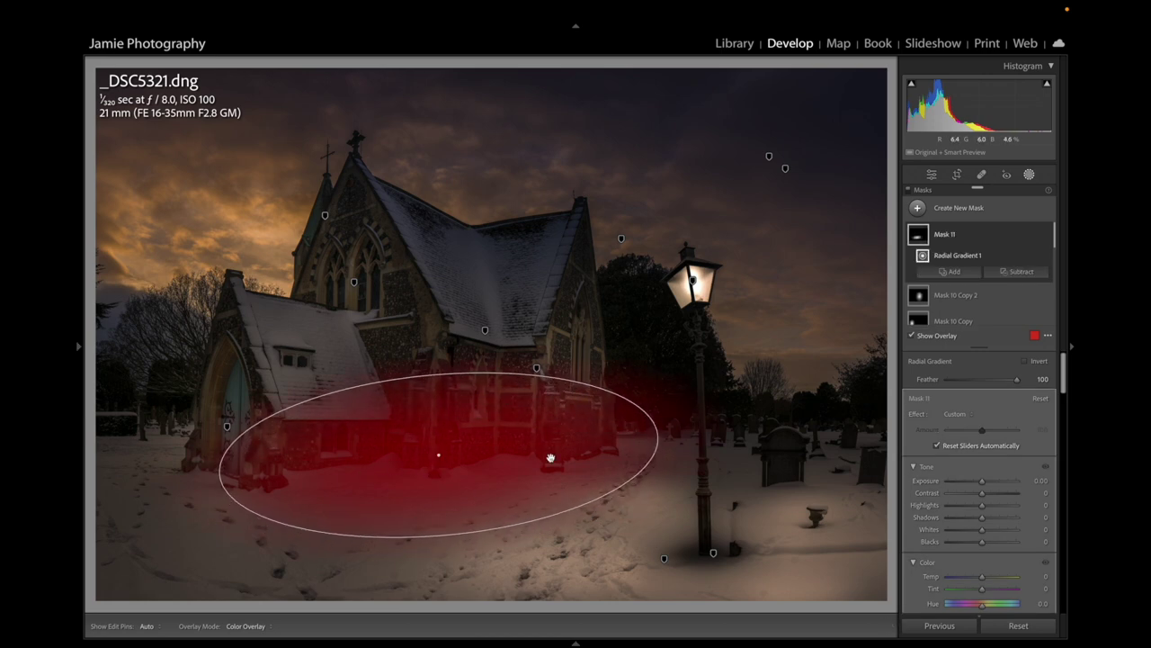
# Step: Set the church base mask's Exposure to 1.54, Temp to 33 and Clarity to 18
pyautogui.click(991, 482)
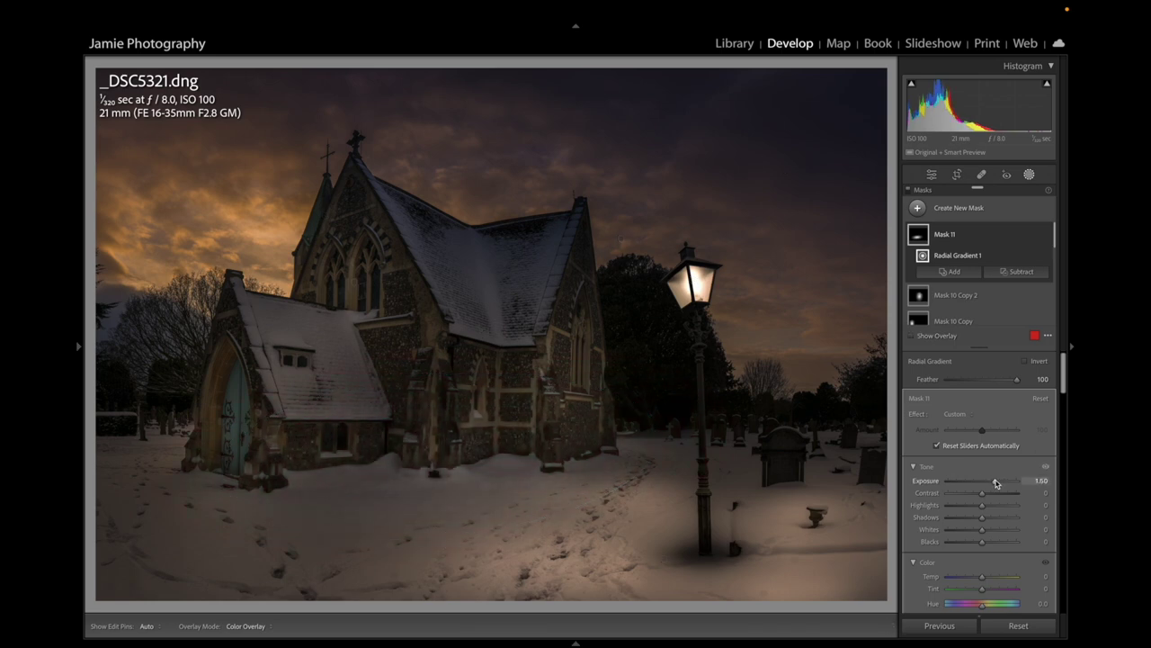
pyautogui.click(994, 577)
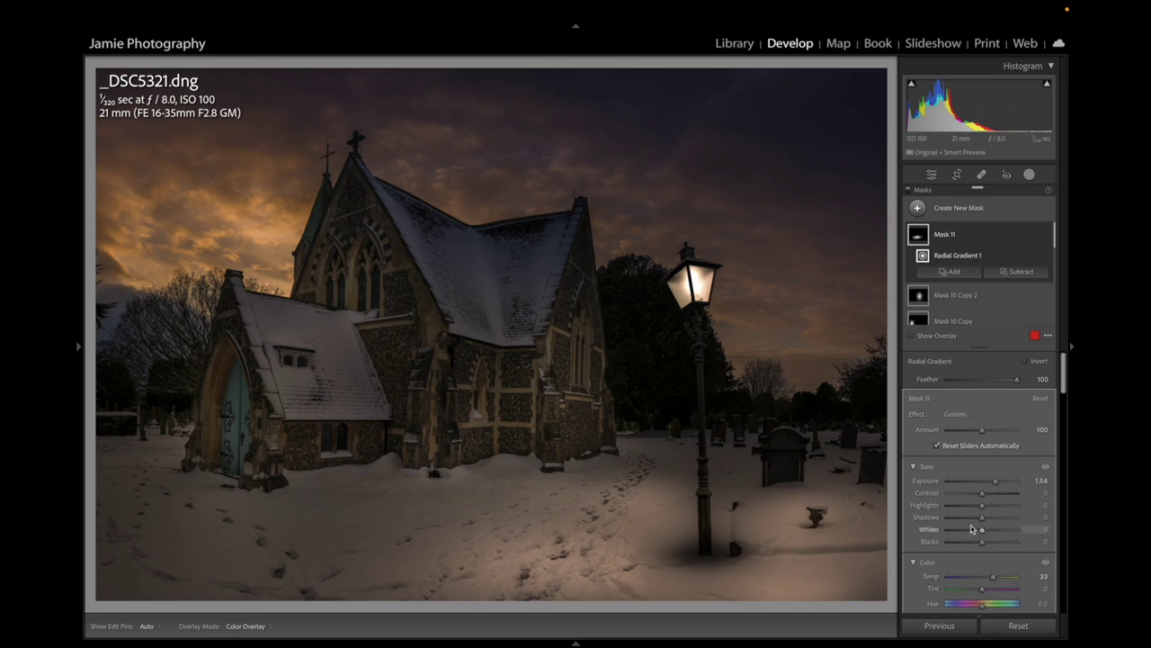
pyautogui.scroll(-3, 955, 533)
pyautogui.scroll(-1, 984, 558)
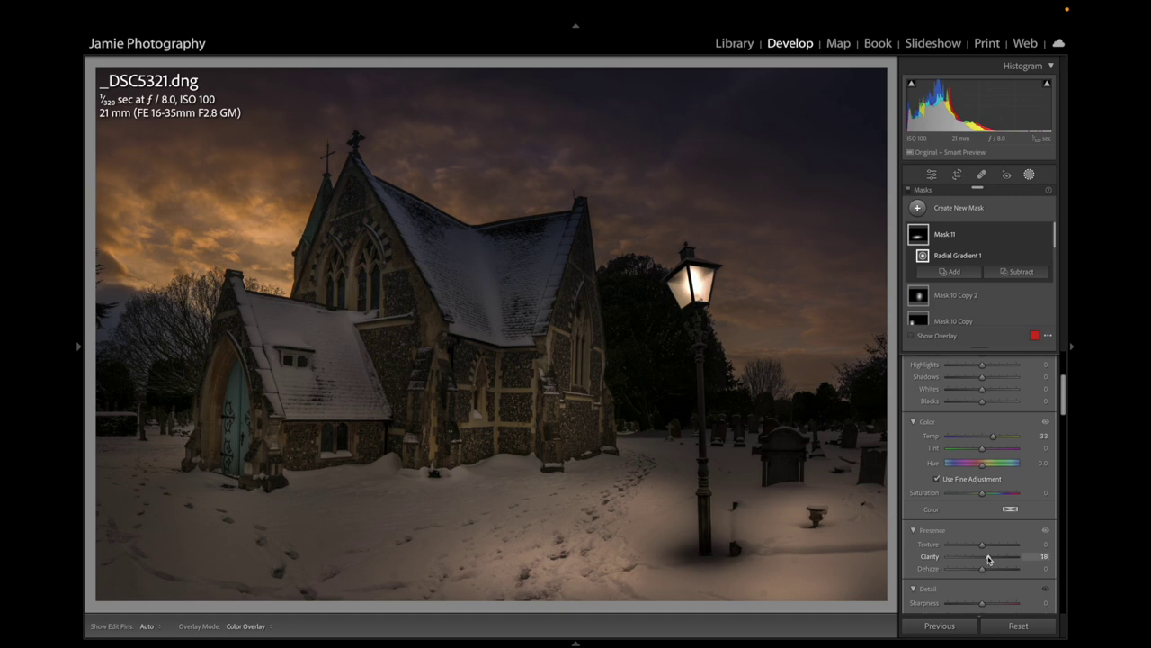
pyautogui.moveTo(470, 404)
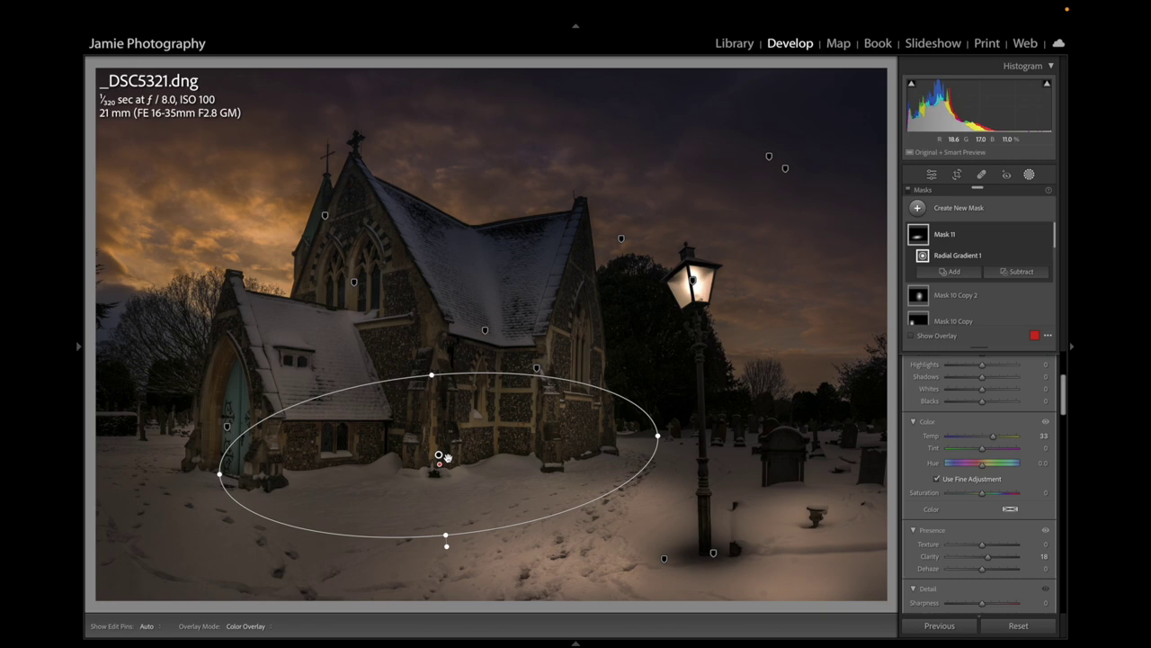
# Step: Select the front gable light mask and move its ellipse slightly lower on the church wall
pyautogui.moveTo(354, 286)
pyautogui.click(354, 284)
pyautogui.click(354, 281)
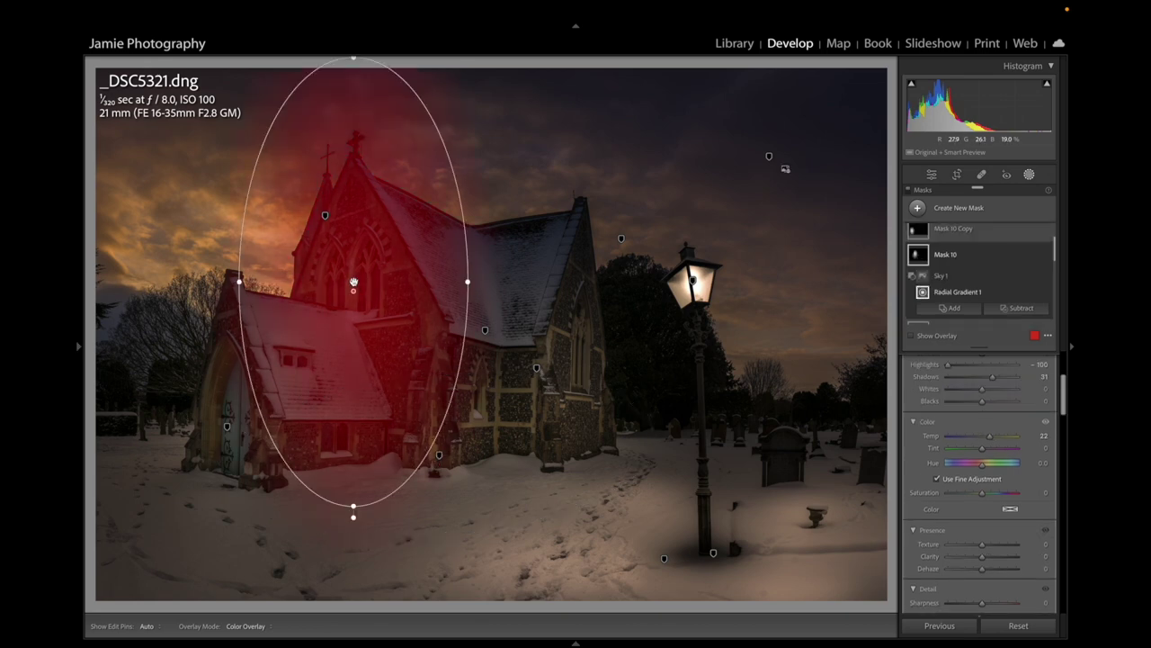
pyautogui.moveTo(352, 279); pyautogui.dragTo(358, 318)
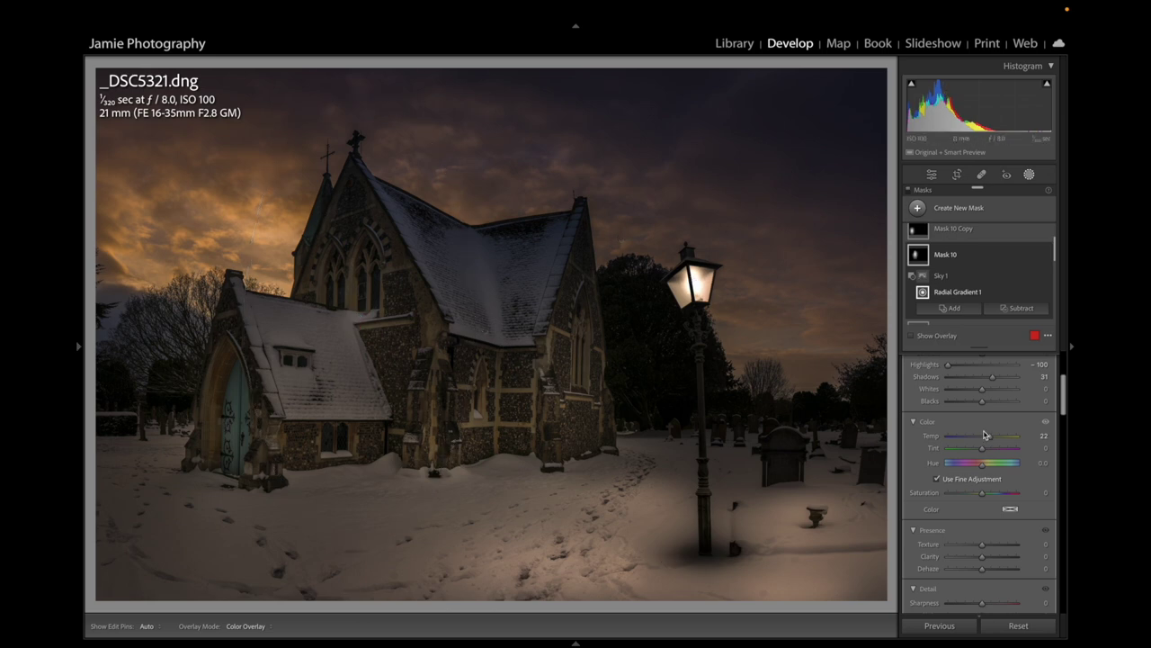
# Step: Leave masking and cool the whole photo by setting the basic white balance Temp to -15
pyautogui.scroll(3, 984, 435)
pyautogui.hotkey('shift', 'w')
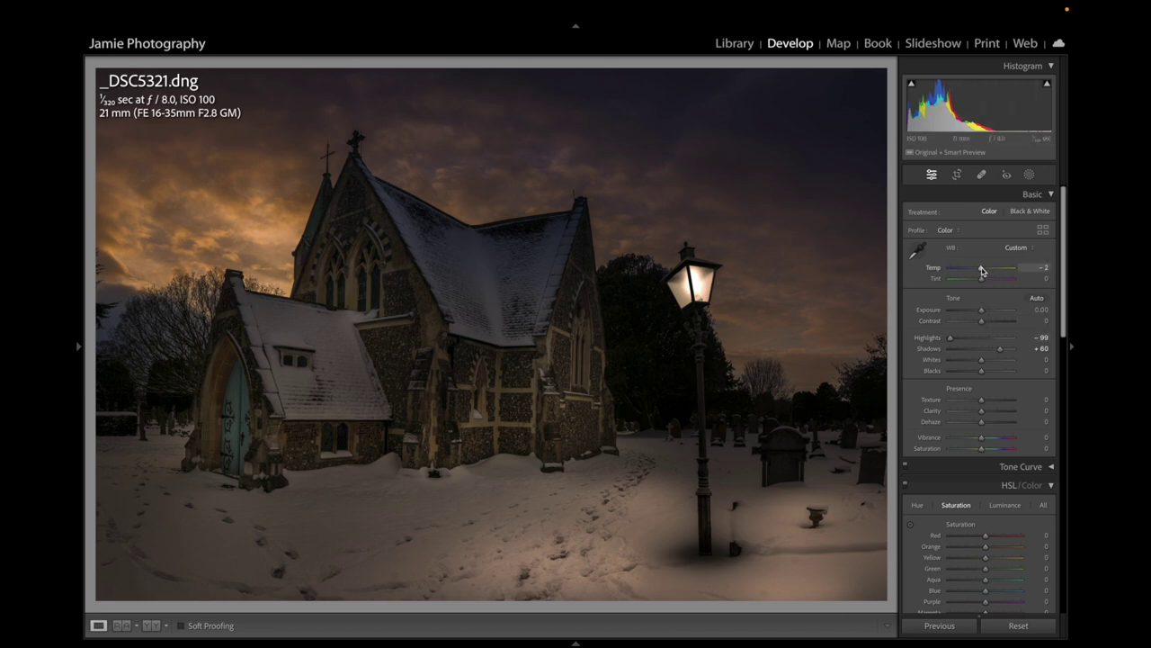
pyautogui.moveTo(981, 270); pyautogui.dragTo(979, 271)
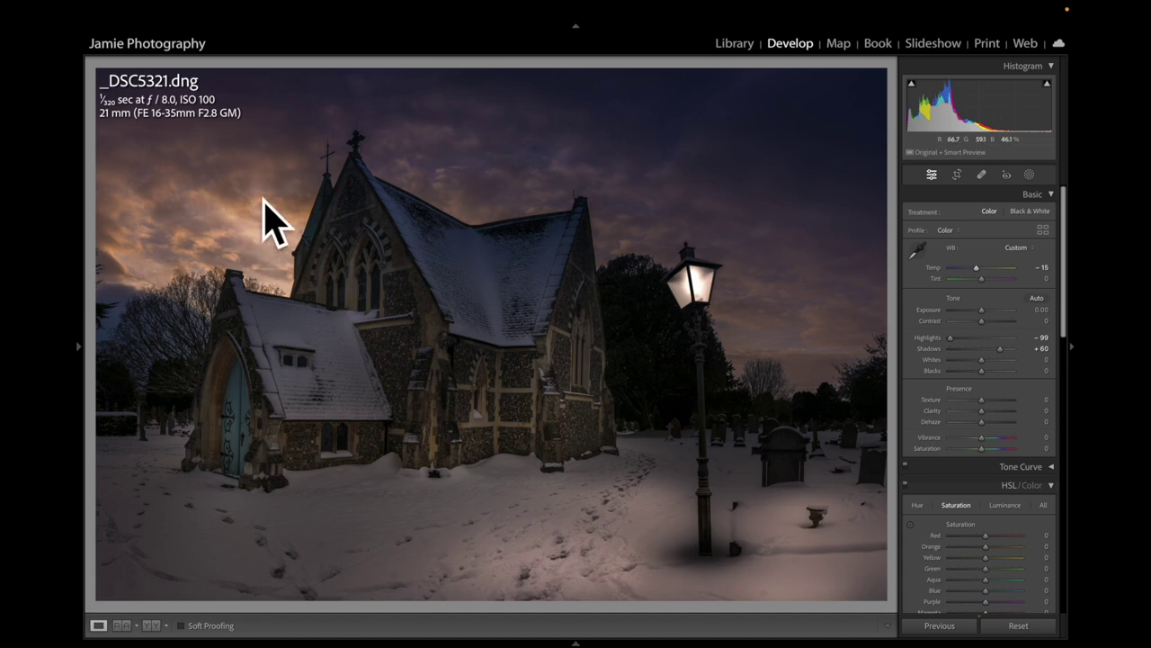
# Step: Create a new brush mask with feather 100, flow 35 and Auto Mask enabled
pyautogui.click(1030, 176)
pyautogui.click(951, 207)
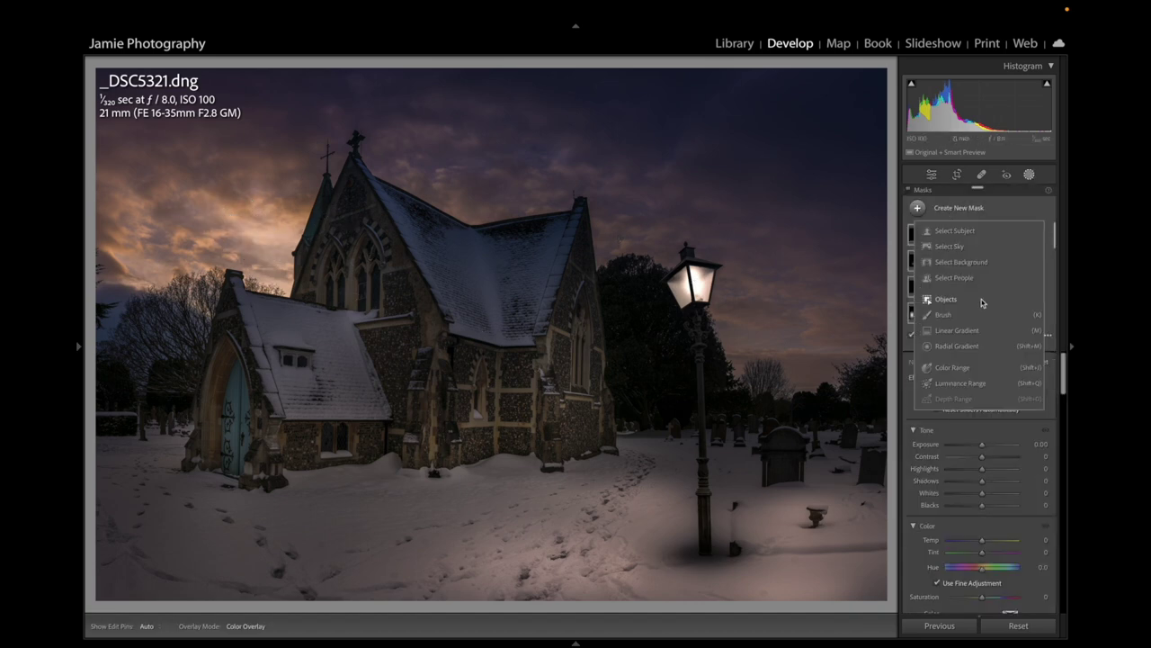
pyautogui.click(959, 314)
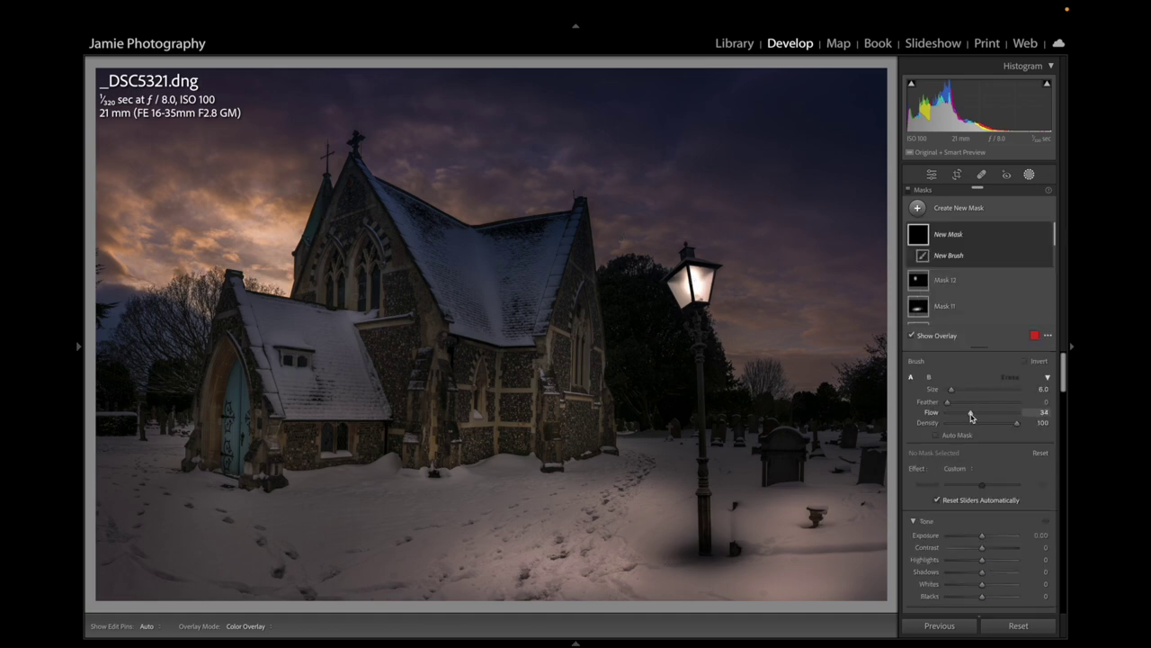
pyautogui.hotkey('shift', ']')
pyautogui.hotkey('shift', ']')
pyautogui.hotkey('shift', ']')
pyautogui.hotkey('shift', ']')
pyautogui.scroll(-1, 988, 462)
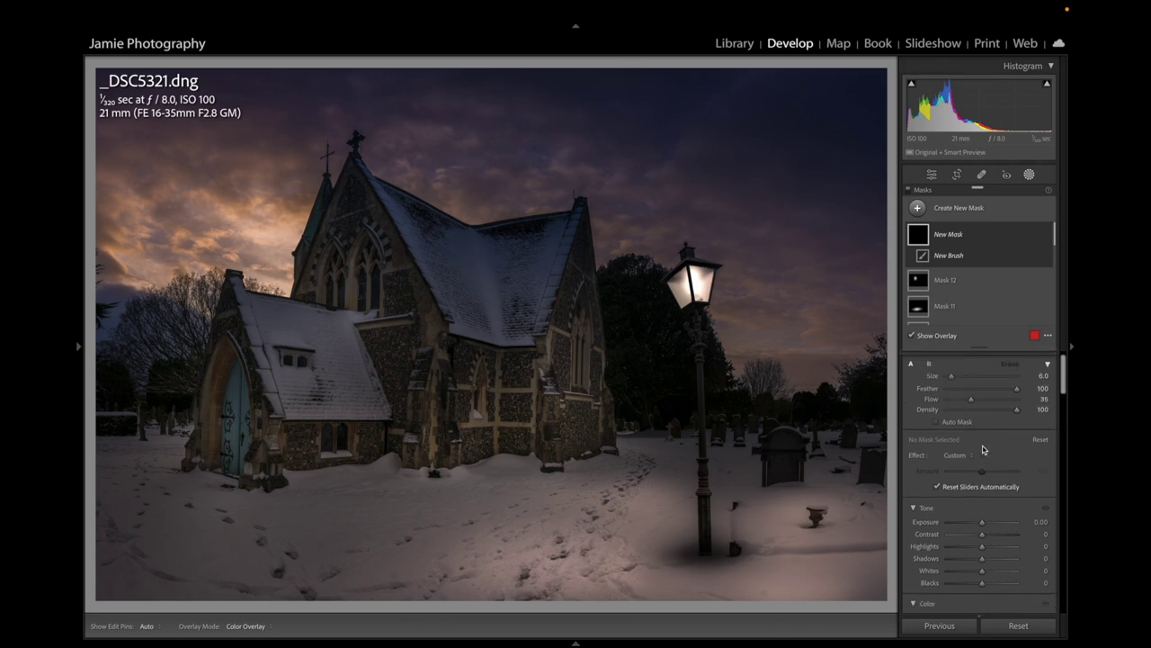
pyautogui.click(938, 430)
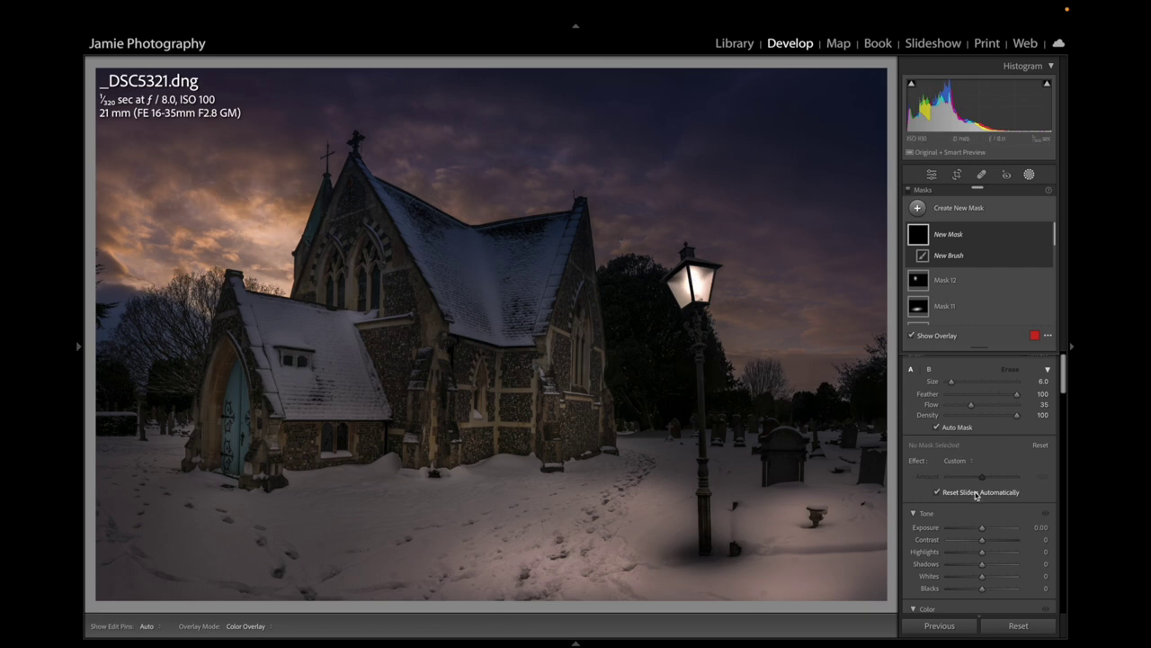
# Step: Set the new brush mask's Temp to 24, Tint to 19 and Clarity to 44
pyautogui.scroll(-3, 977, 495)
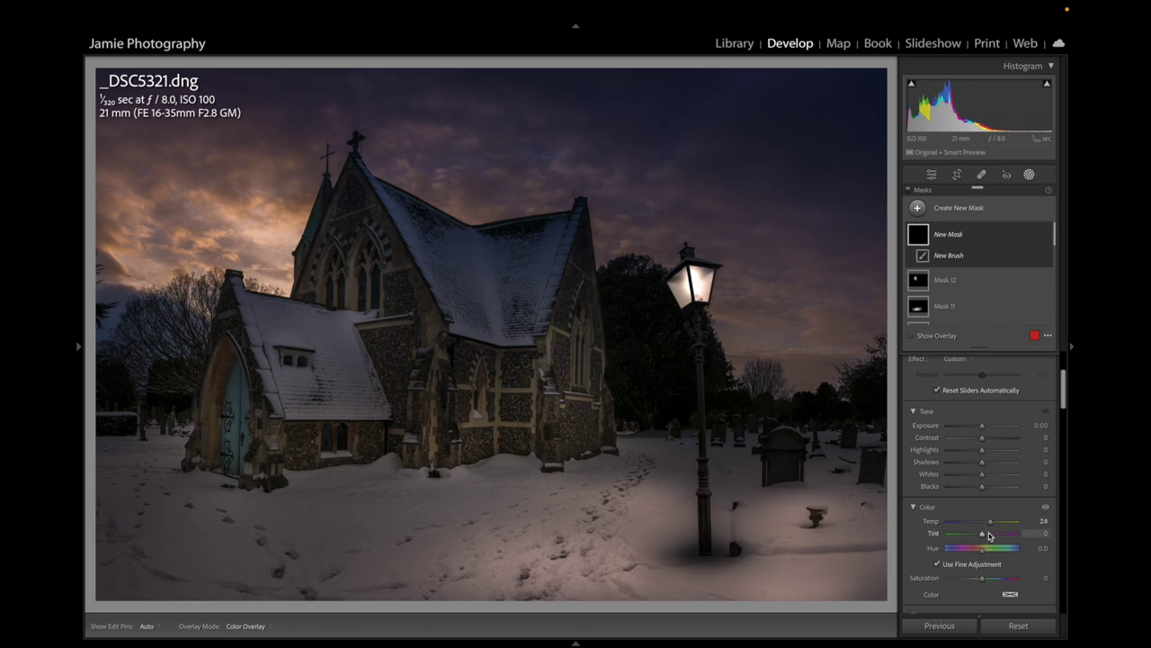
pyautogui.click(988, 533)
pyautogui.scroll(-5, 987, 440)
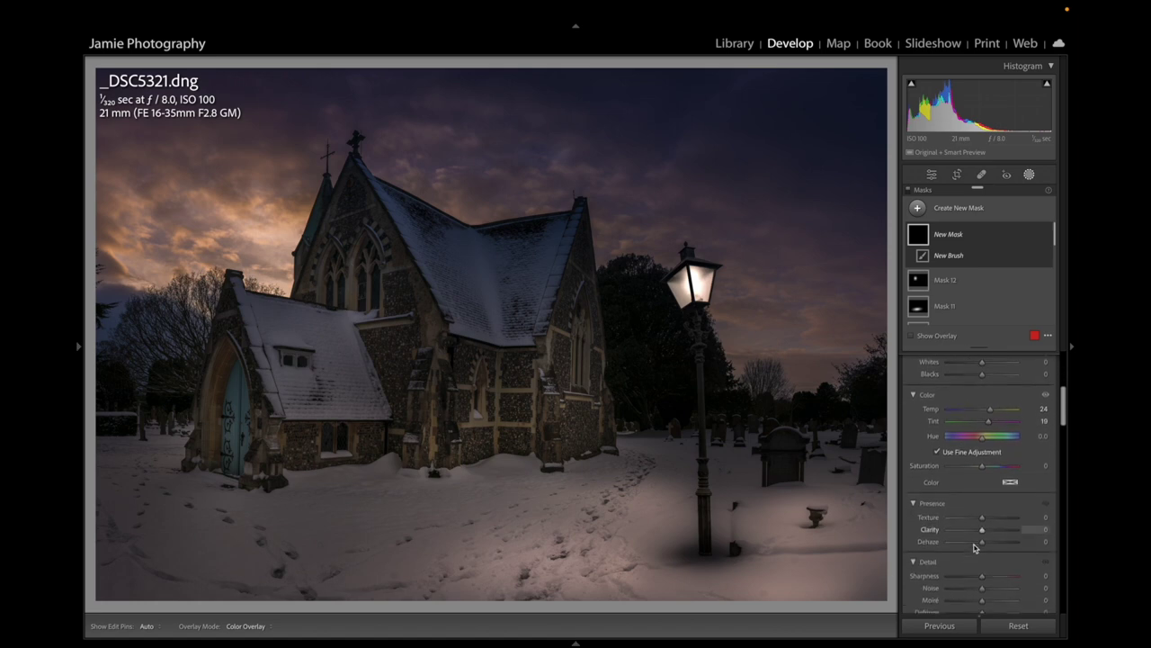
pyautogui.moveTo(982, 466); pyautogui.dragTo(995, 469)
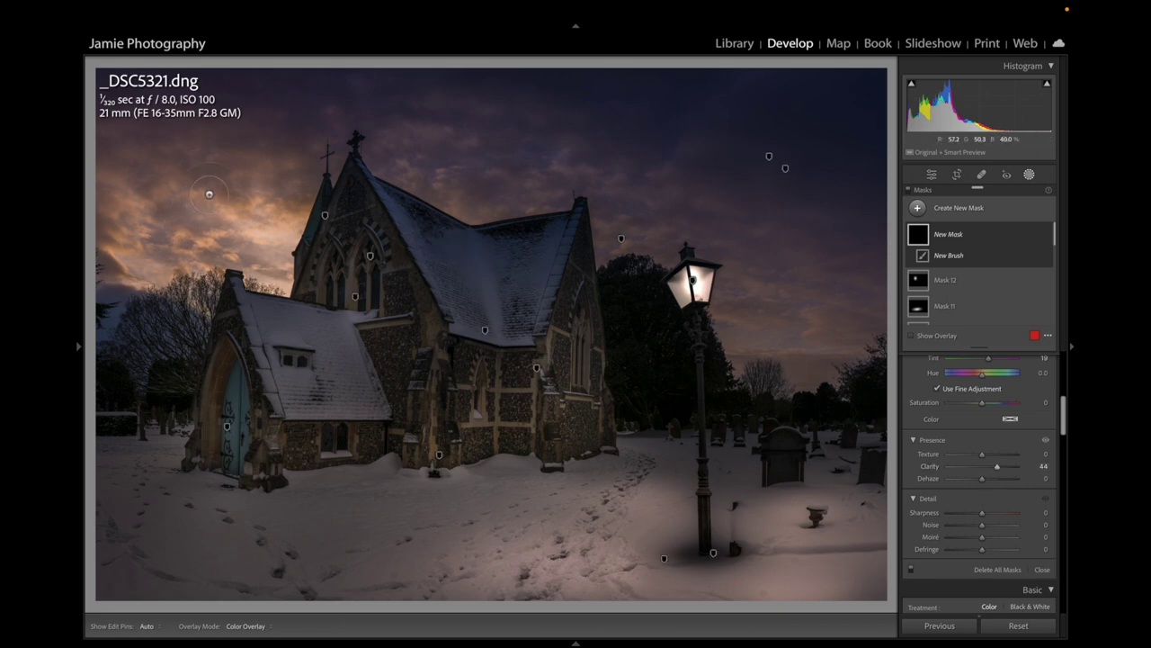
# Step: Brush the warm adjustment over the sunlit clouds between the photo's edge and the church spire
pyautogui.scroll(-3, 225, 205)
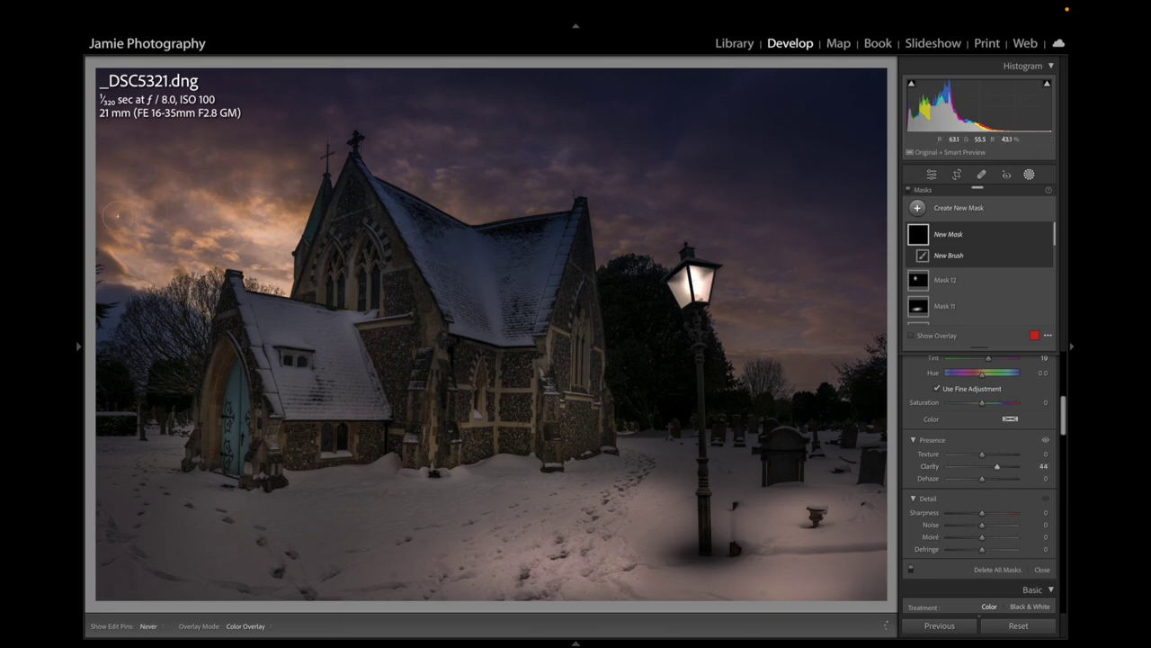
pyautogui.moveTo(109, 215); pyautogui.dragTo(288, 207)
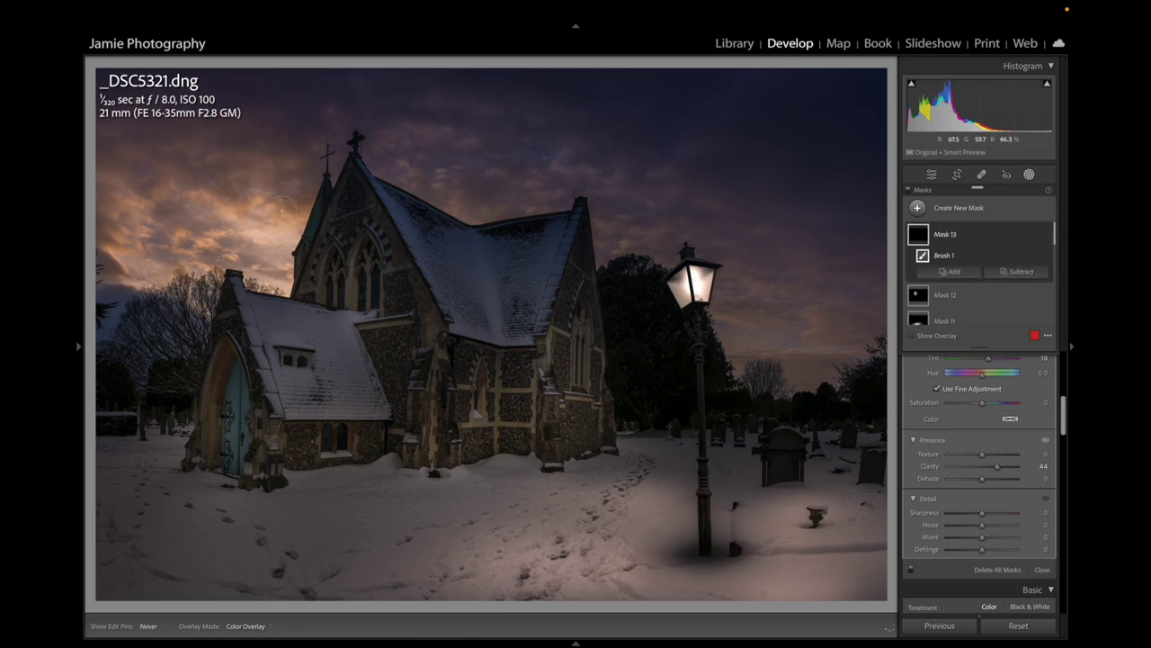
pyautogui.press('h')
pyautogui.press('h')
pyautogui.moveTo(106, 235)
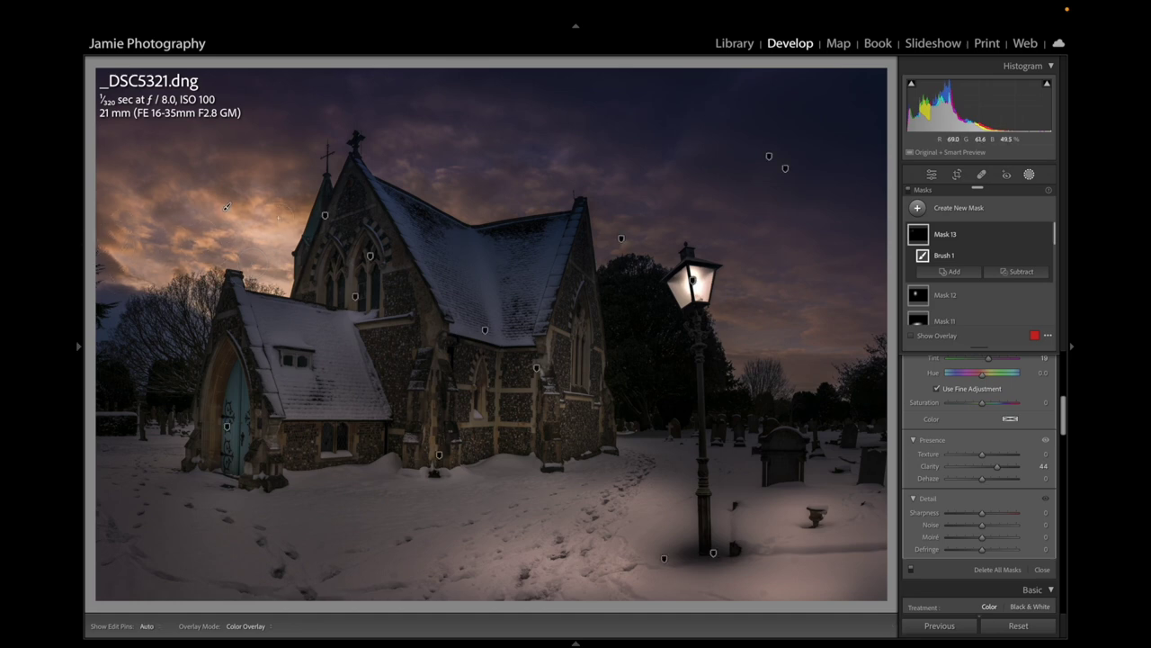
# Step: Brush the warm adjustment over the clouds just above the main church roof
pyautogui.press('h')
pyautogui.press('h')
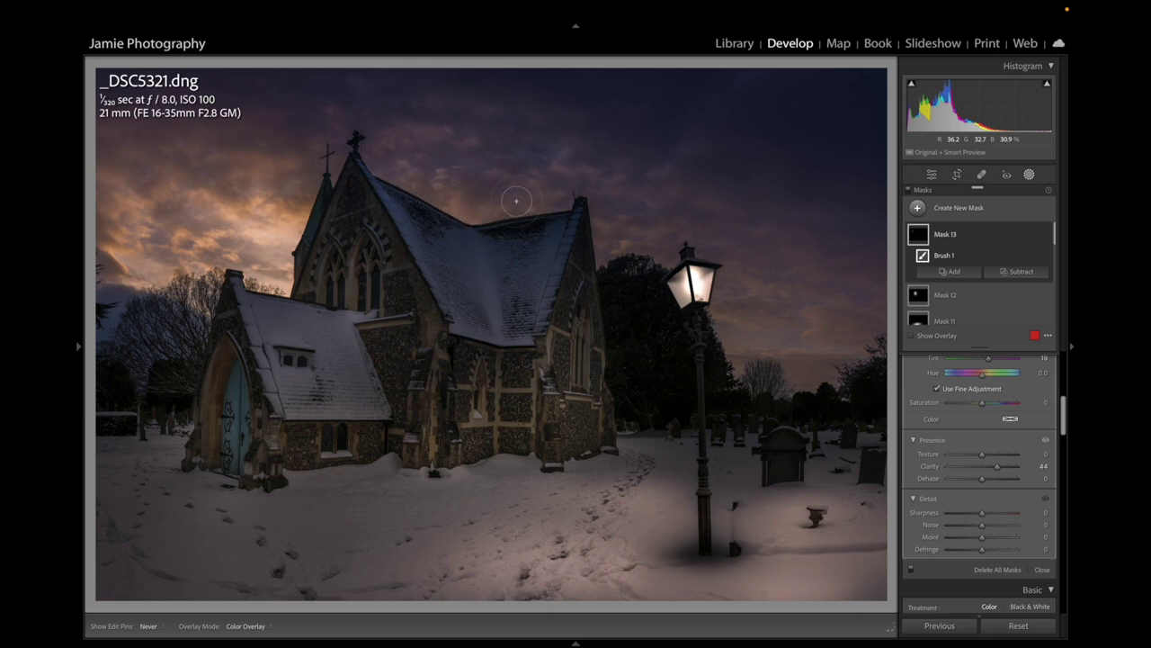
pyautogui.press('h')
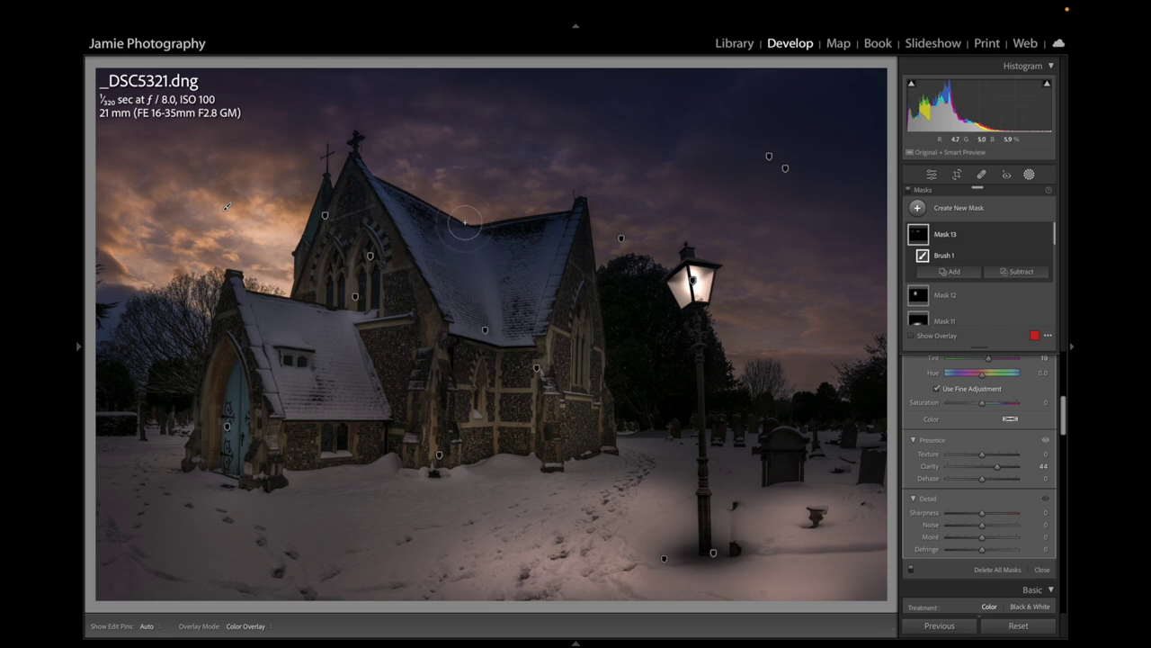
# Step: Extend the warm brush strokes over the clouds beside the lamp, down towards the horizon
pyautogui.press('h')
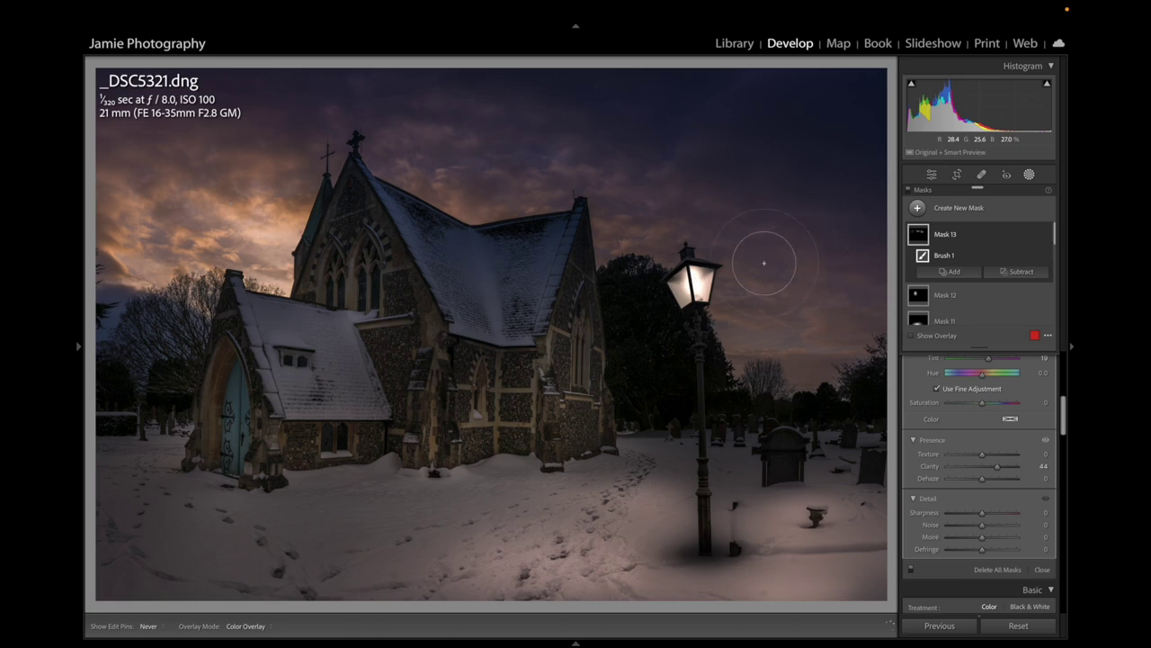
pyautogui.press('h')
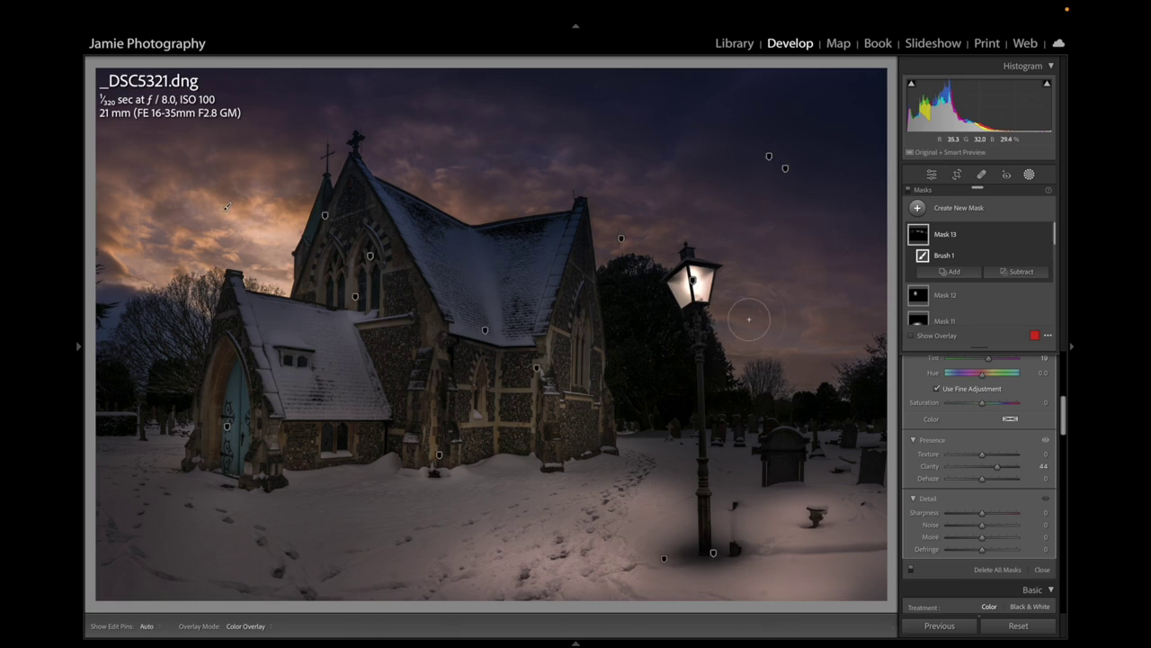
pyautogui.press('h')
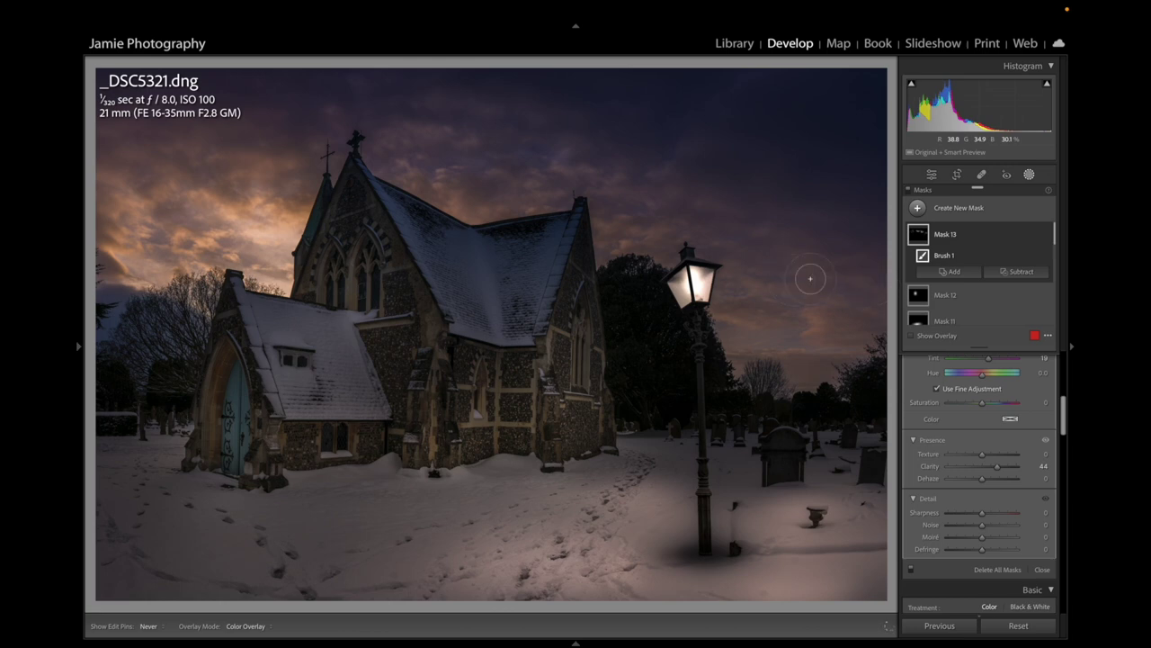
pyautogui.press('h')
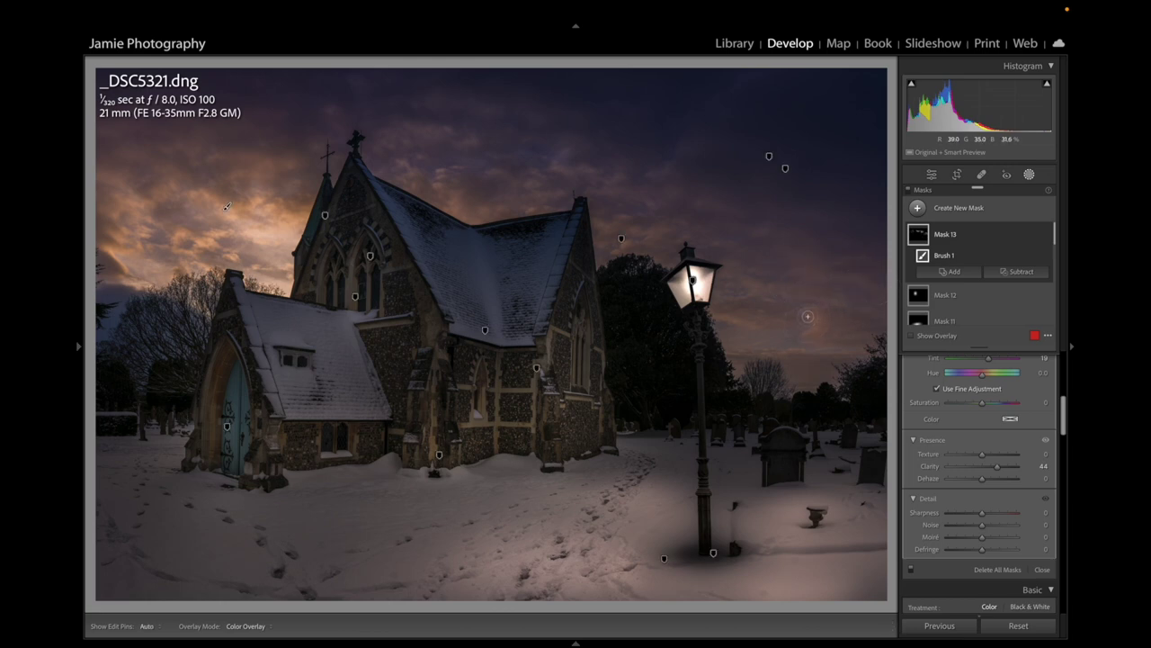
pyautogui.press('h')
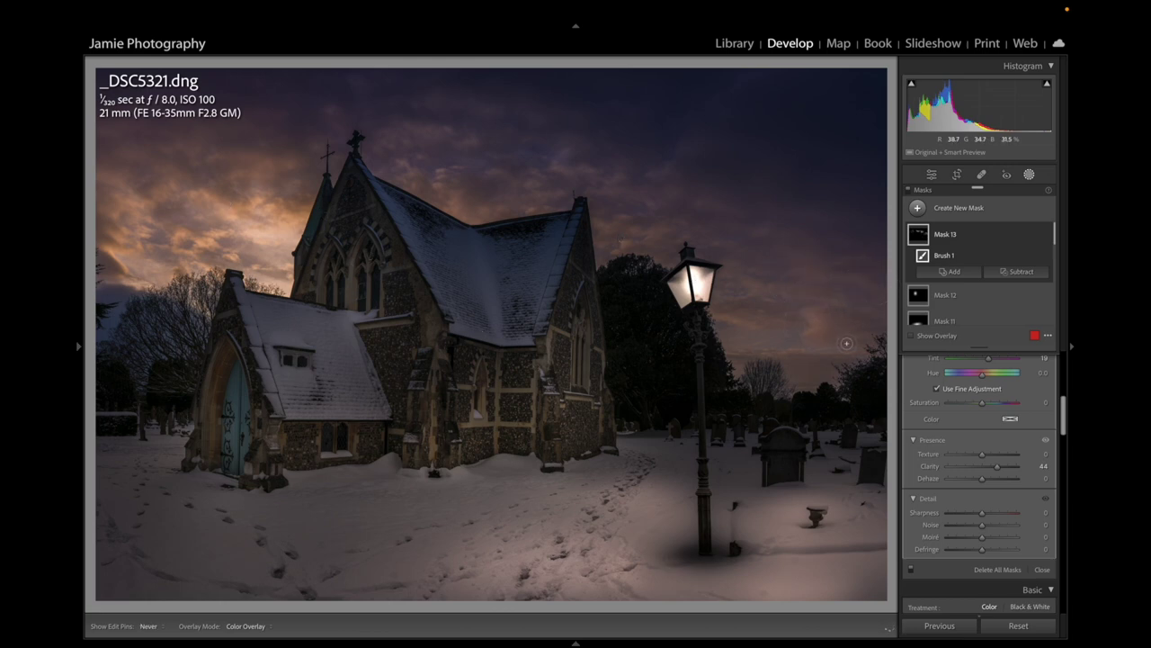
pyautogui.press('h')
pyautogui.press('h')
# Step: Paint more warmth into the clouds above the roof, around the spire and low over the trees behind the porch
pyautogui.press('h')
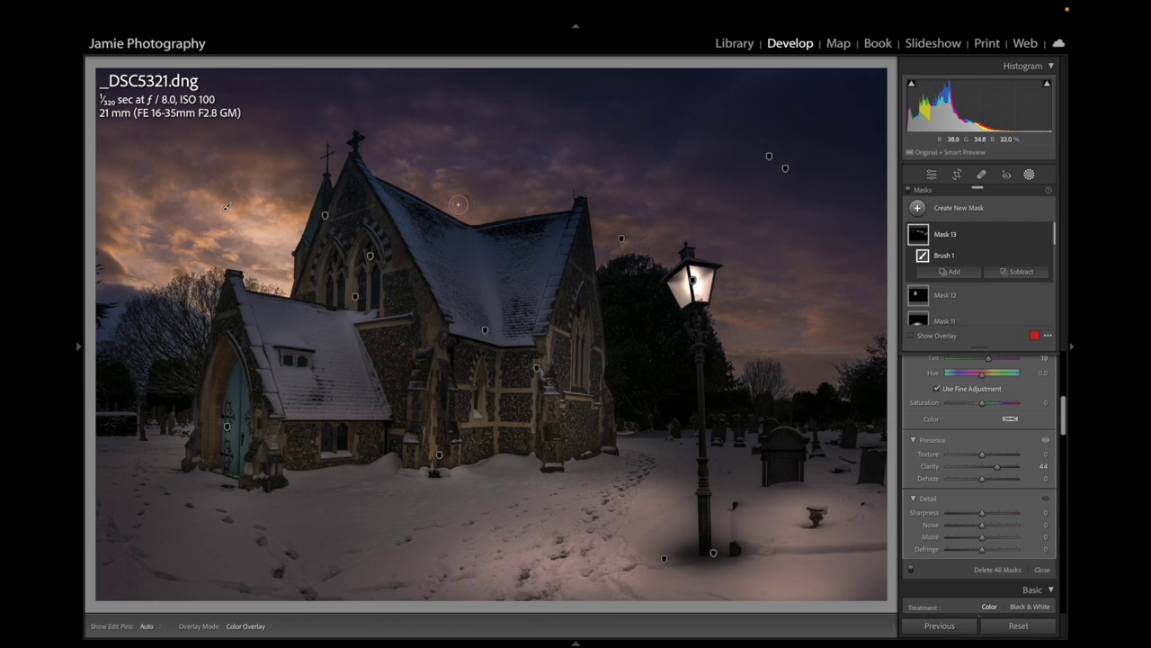
pyautogui.press('h')
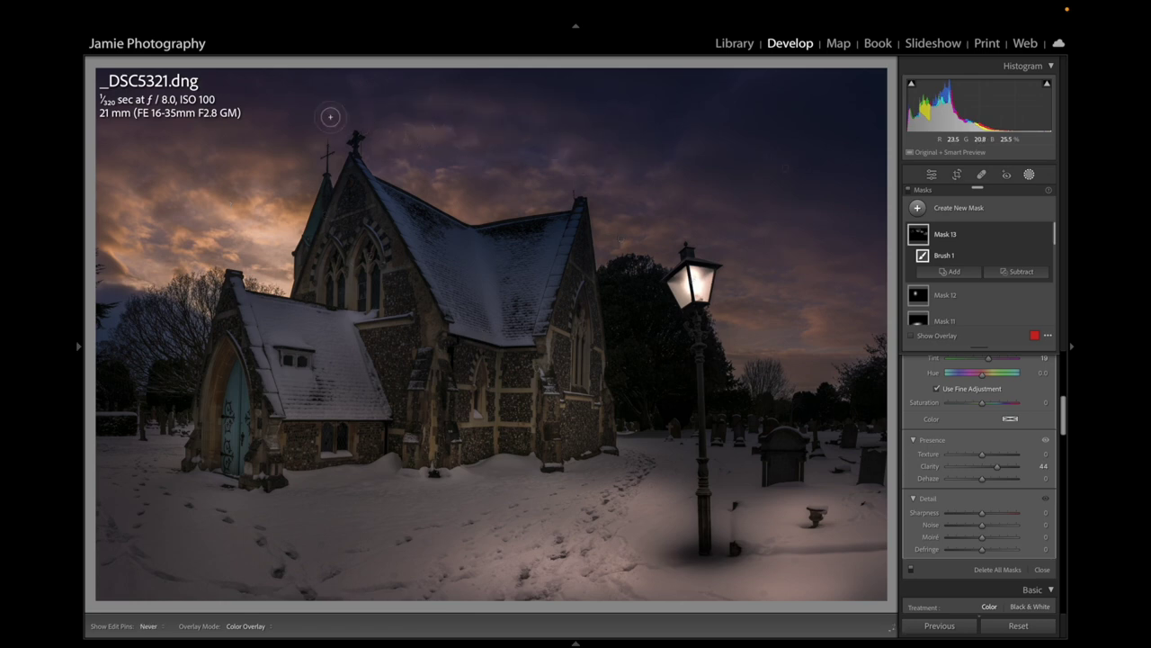
pyautogui.press('h')
pyautogui.press('h')
pyautogui.press('h')
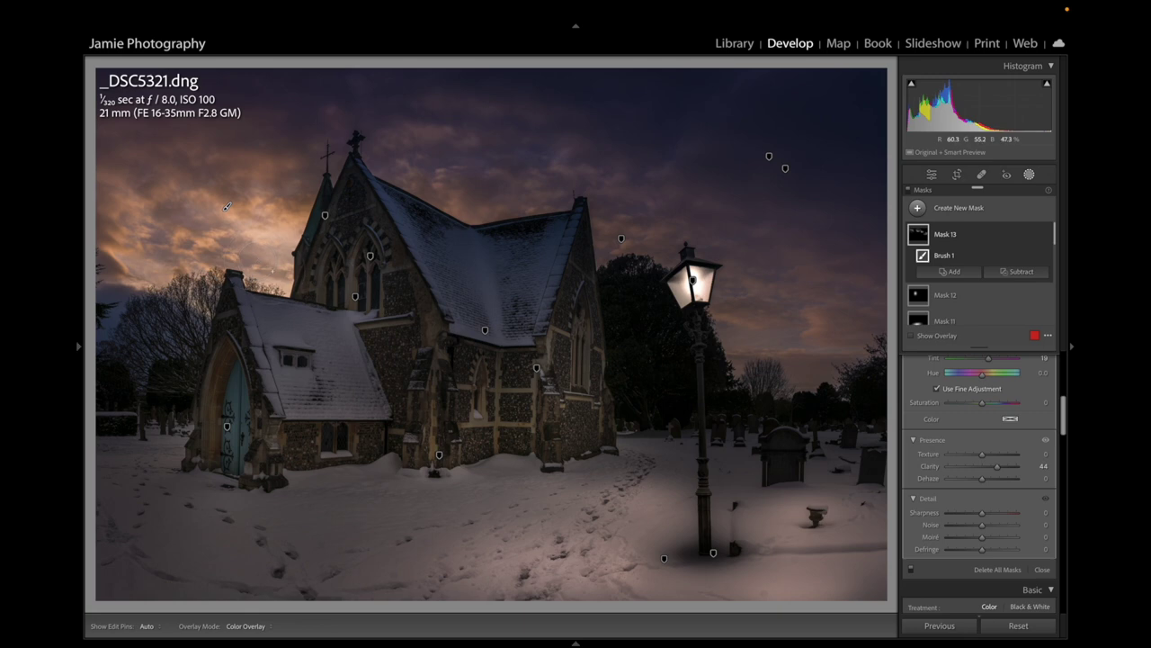
pyautogui.press('h')
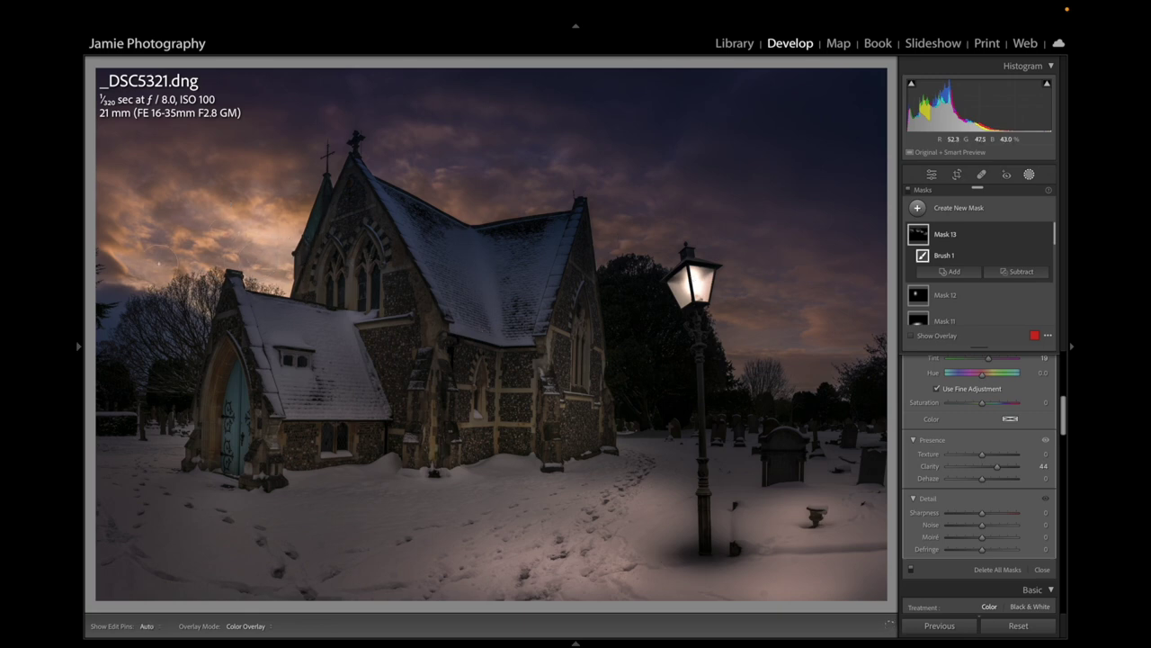
pyautogui.press('h')
pyautogui.press('h')
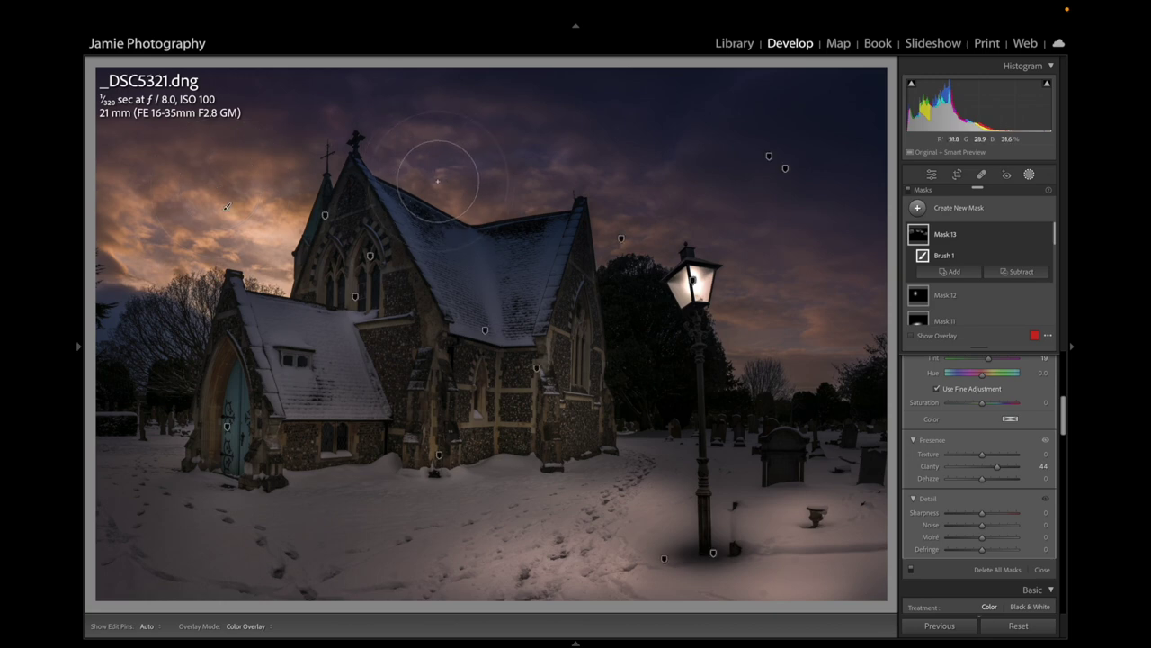
# Step: Brush further warm strokes into the lamp-side sky, from the upper clouds to those near the horizon
pyautogui.press('h')
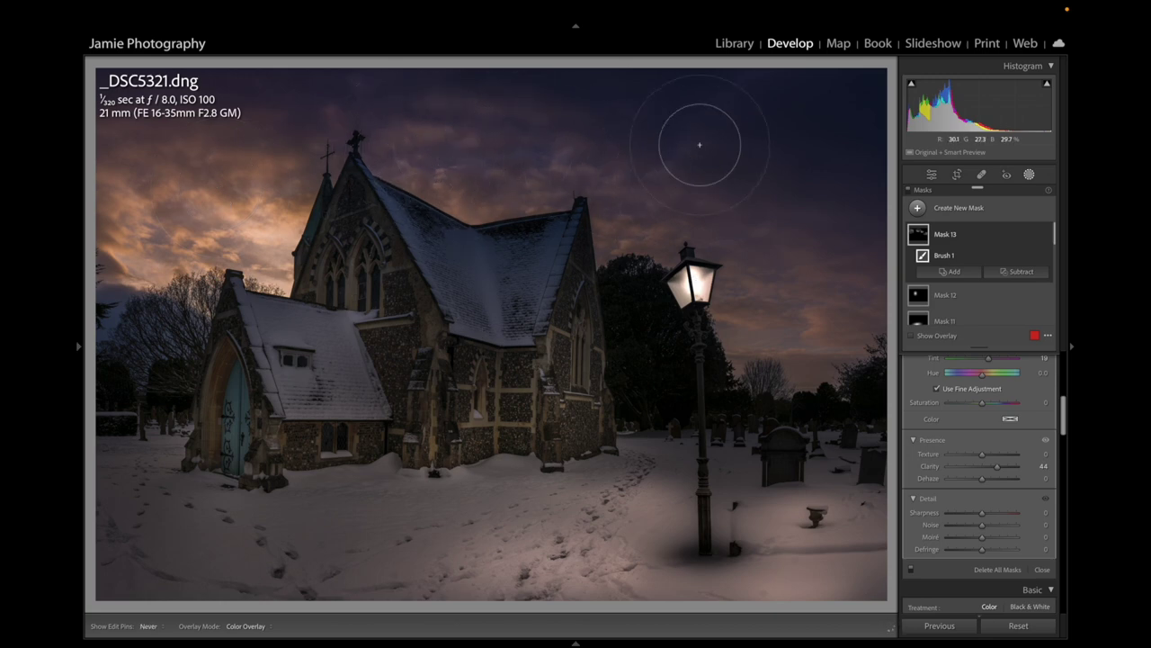
pyautogui.press('h')
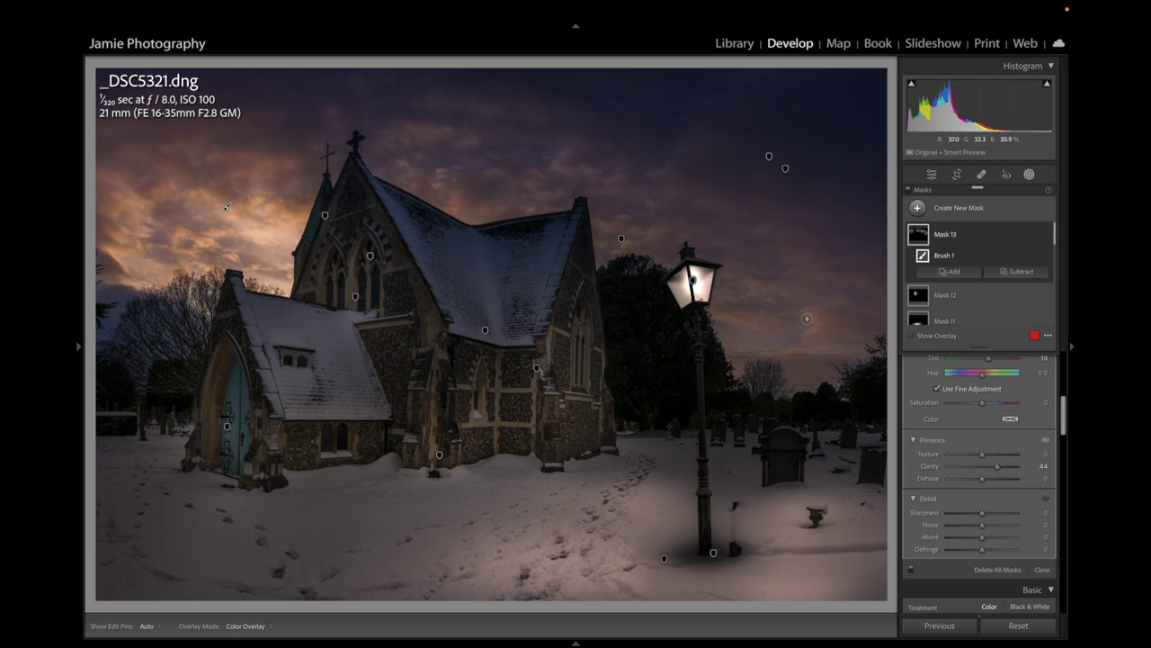
pyautogui.press('h')
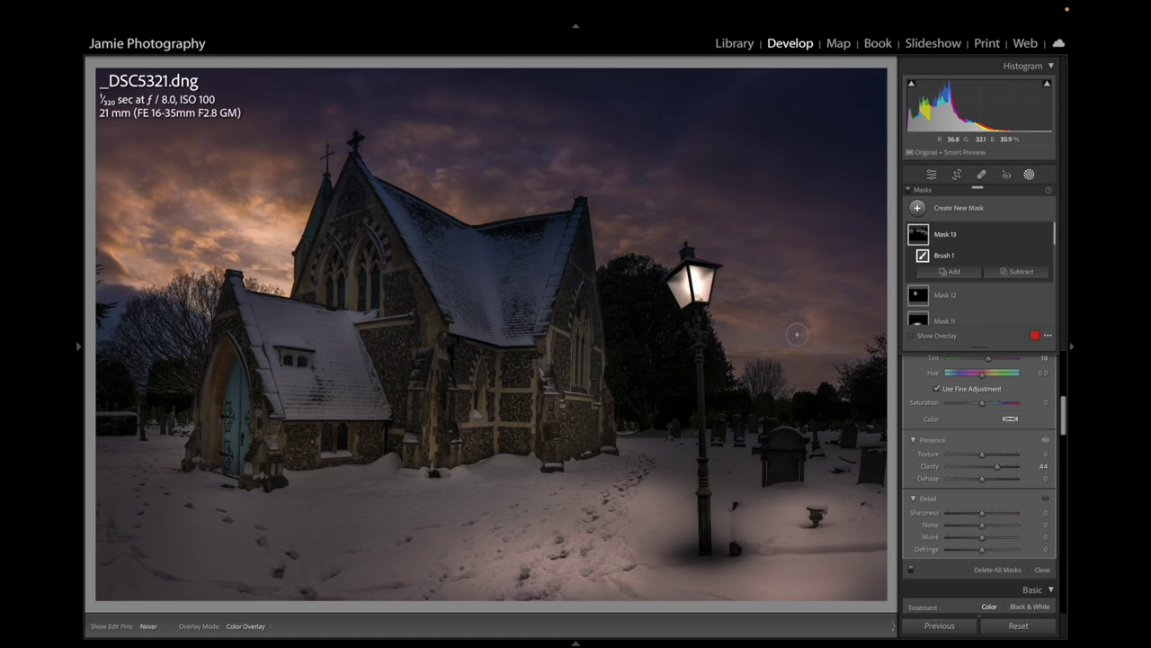
pyautogui.press('h')
# Step: Set the cloud brush mask's Contrast to 48, Highlights to 86 and Shadows to 23
pyautogui.scroll(5, 944, 445)
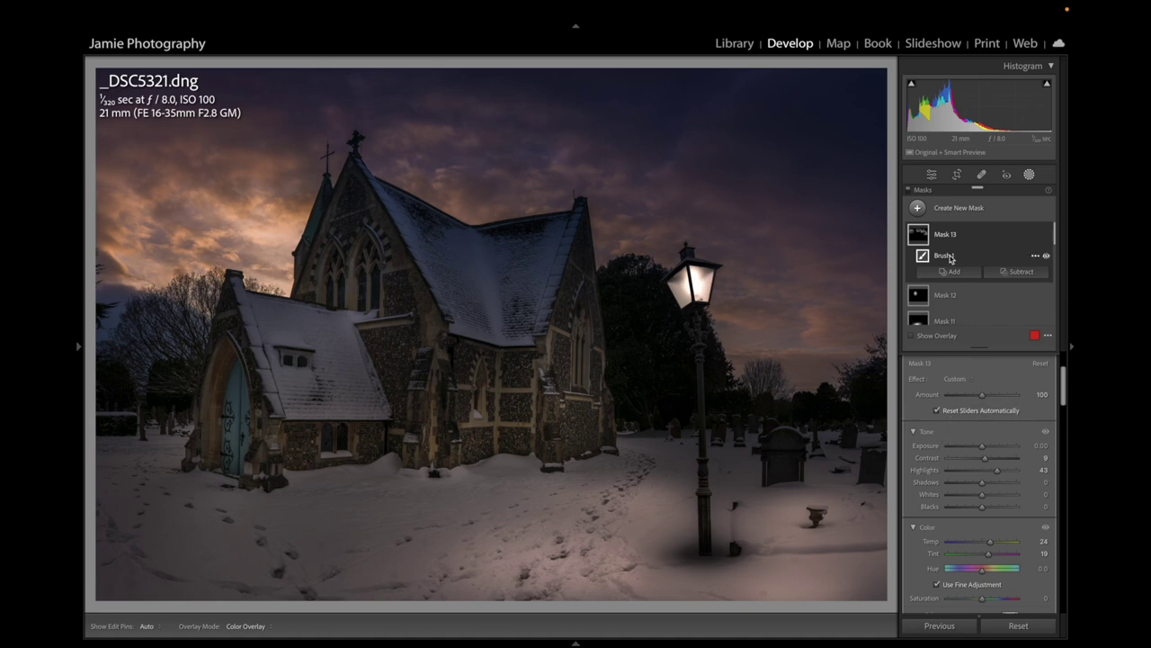
pyautogui.moveTo(918, 235)
pyautogui.moveTo(993, 463); pyautogui.dragTo(1013, 474)
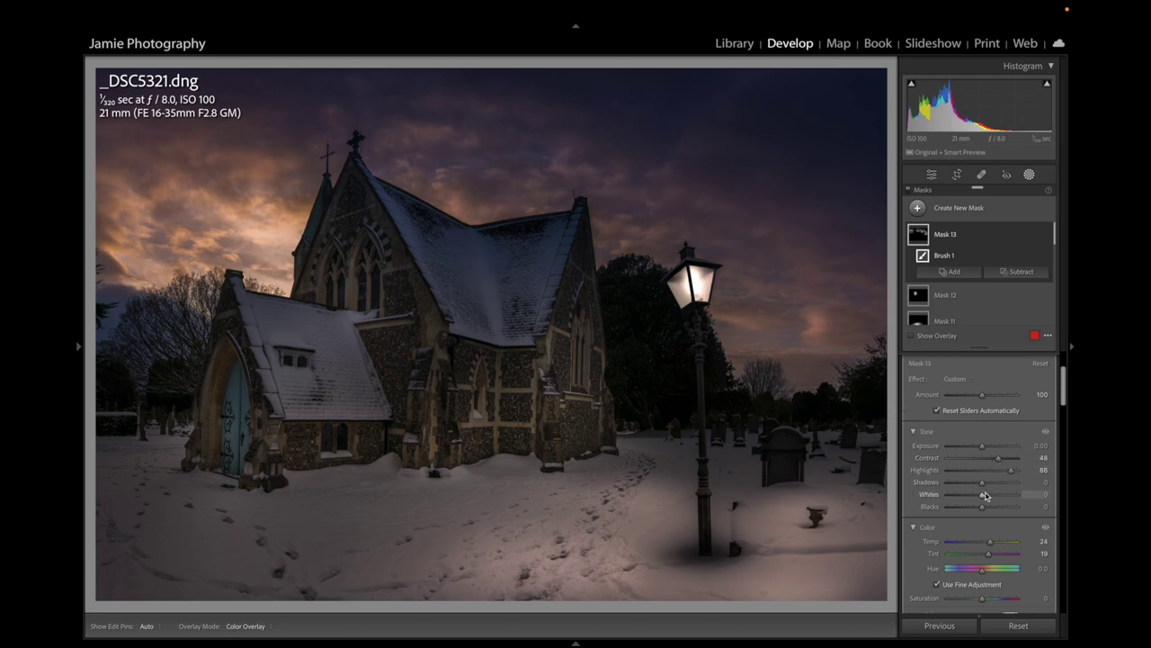
pyautogui.scroll(-3, 984, 494)
pyautogui.moveTo(982, 408); pyautogui.dragTo(990, 411)
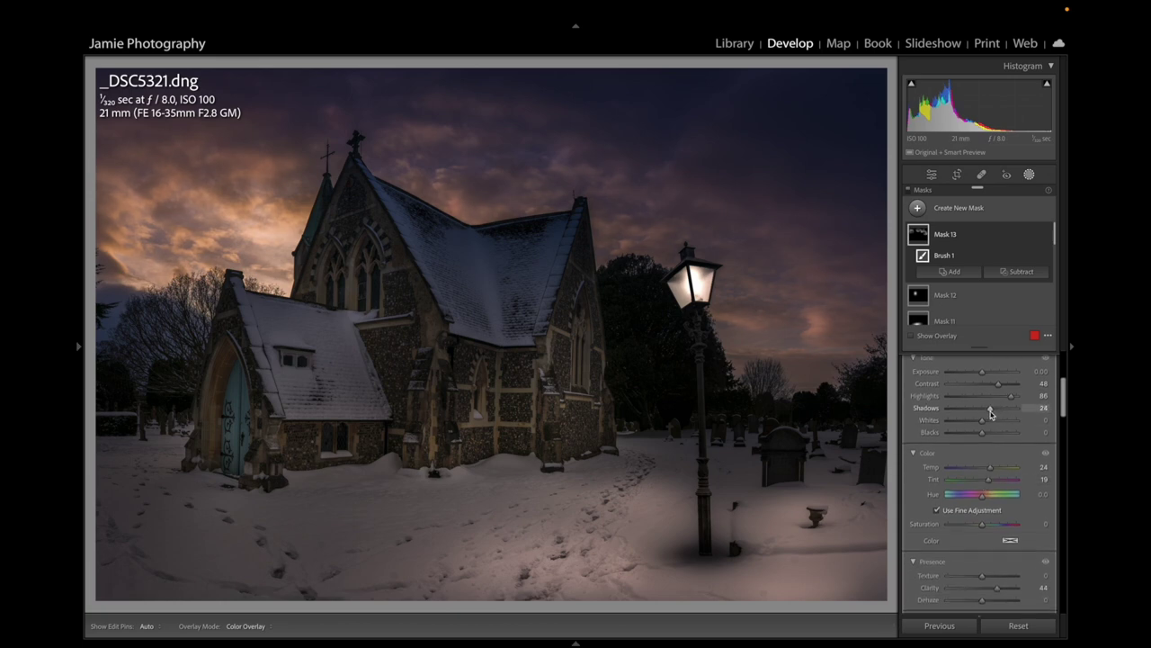
# Step: Set the cloud mask's Clarity to 71 and raise its Temp for warmer clouds
pyautogui.scroll(-2, 982, 539)
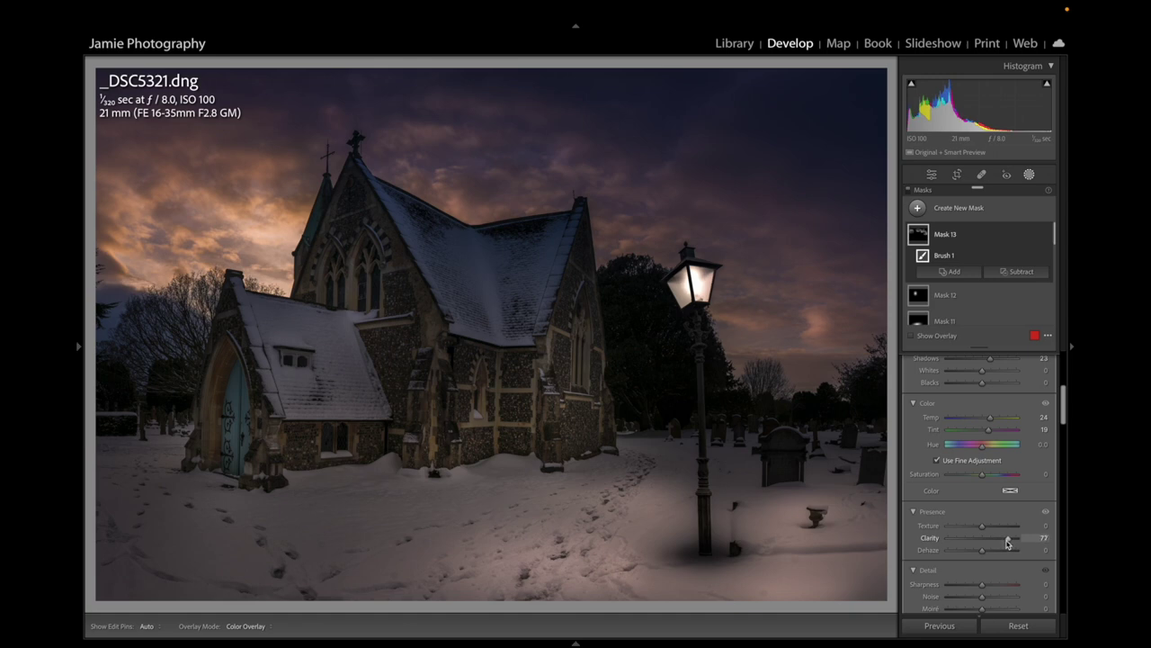
pyautogui.moveTo(1007, 542); pyautogui.dragTo(1005, 540)
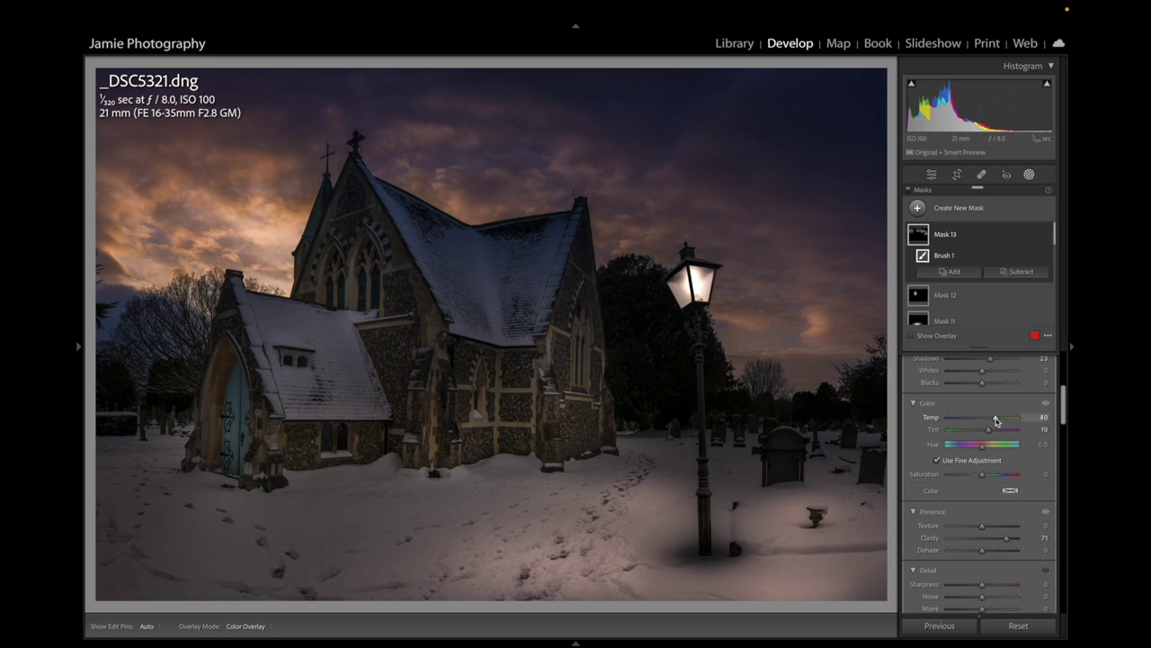
pyautogui.moveTo(995, 420); pyautogui.dragTo(992, 420)
# Step: Leave masking and add a Highlight Priority post-crop vignette with Amount -15 and Feather 100
pyautogui.scroll(-5, 968, 461)
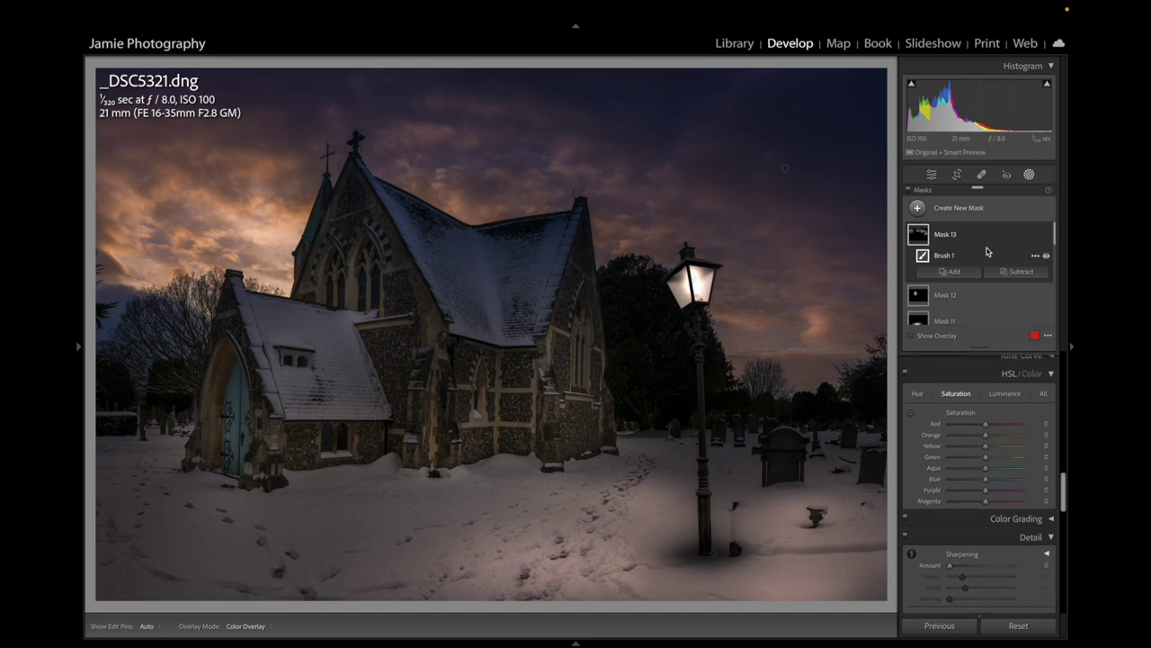
pyautogui.click(1029, 176)
pyautogui.scroll(2, 989, 436)
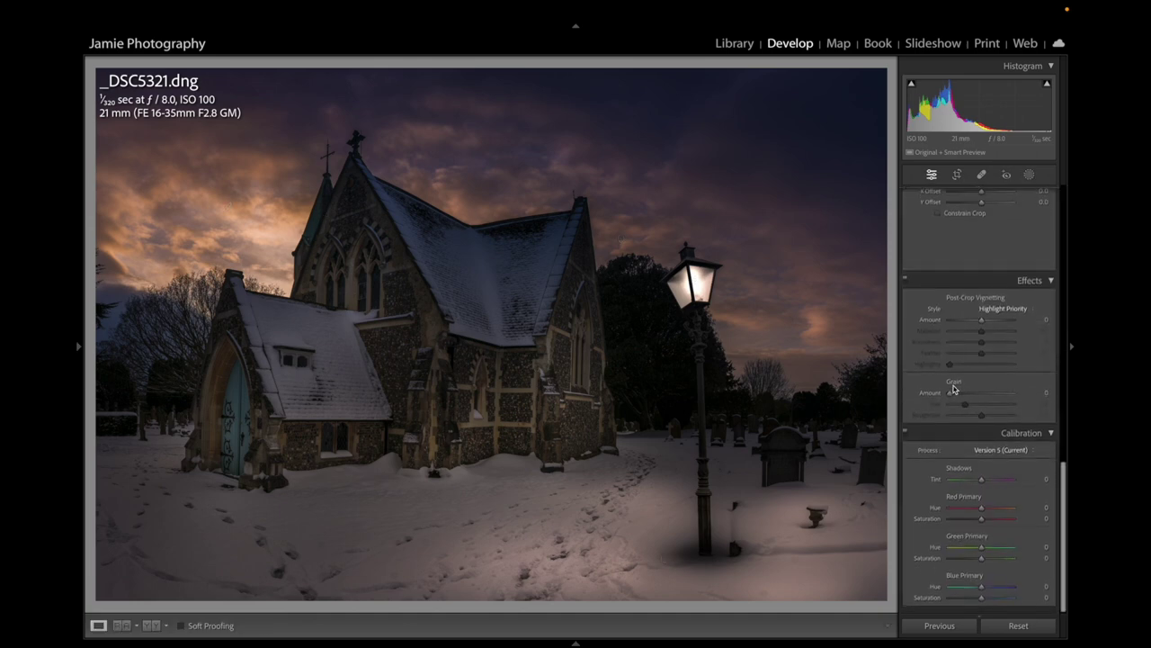
pyautogui.scroll(2, 988, 436)
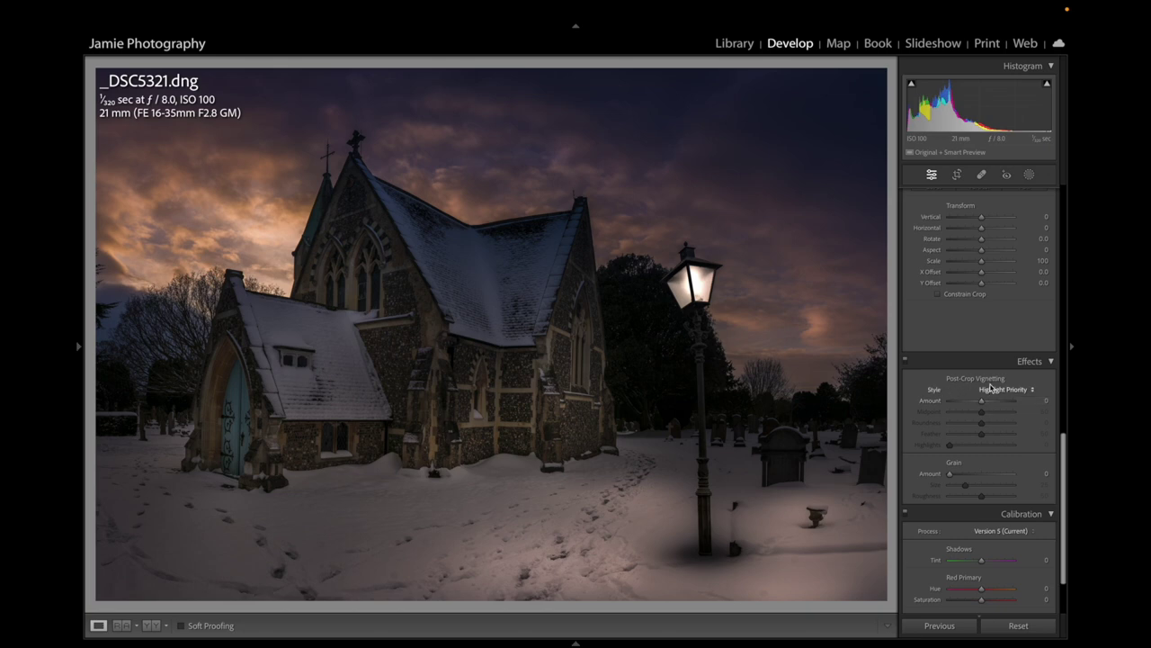
pyautogui.moveTo(980, 402); pyautogui.dragTo(975, 402)
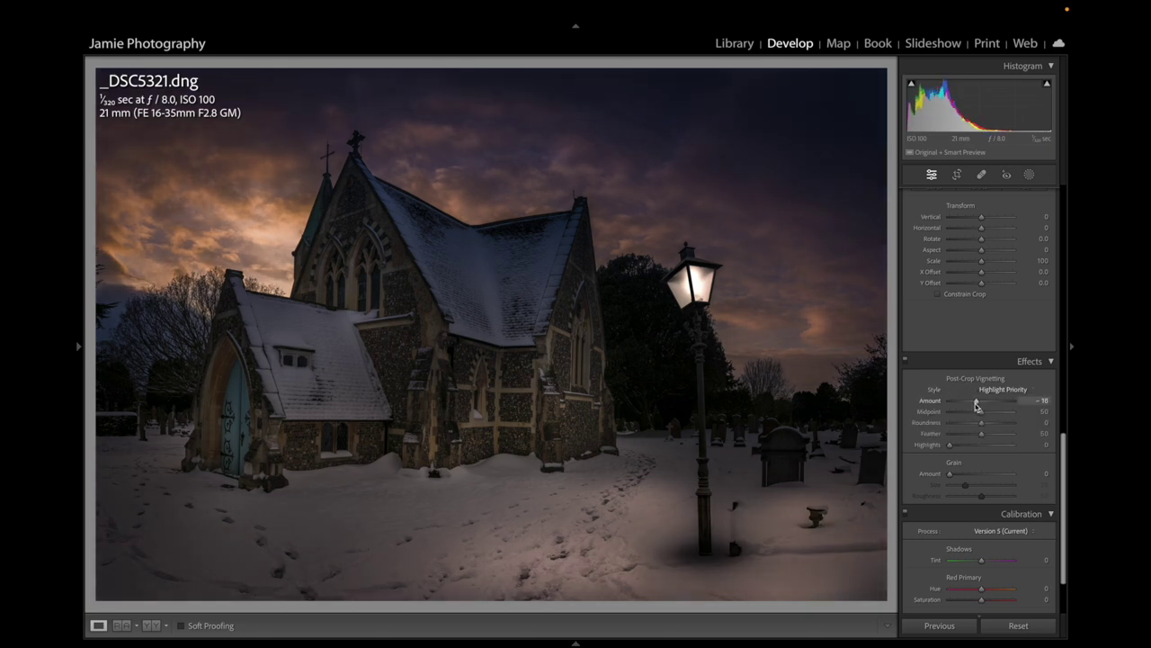
pyautogui.moveTo(975, 404); pyautogui.dragTo(976, 403)
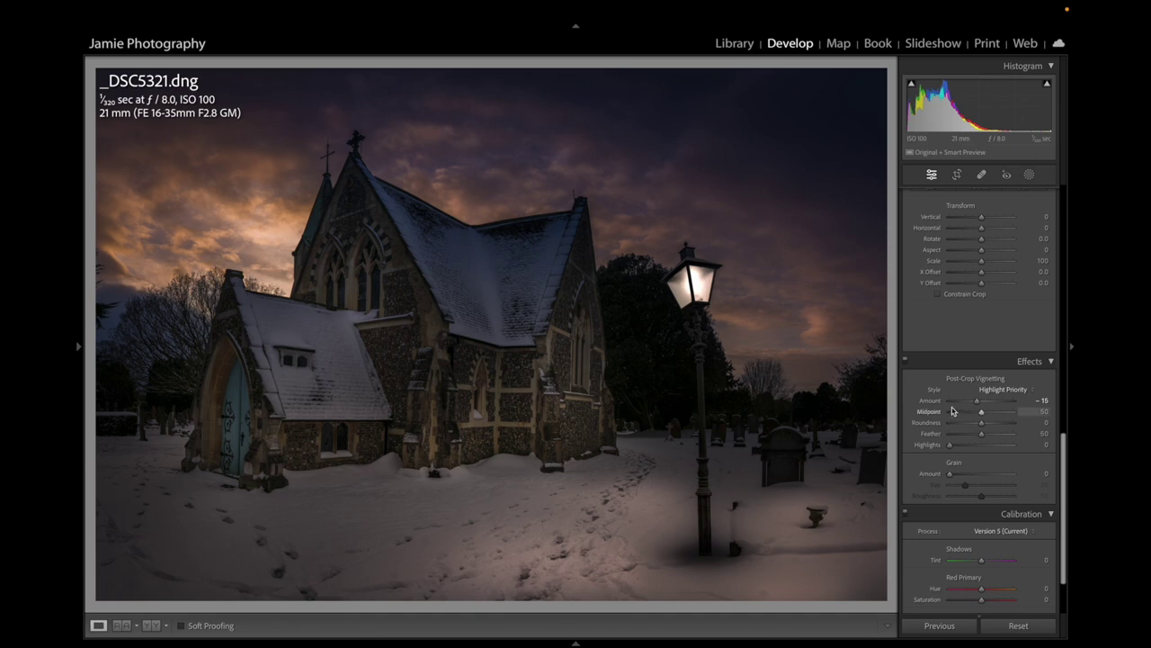
pyautogui.moveTo(981, 433); pyautogui.dragTo(1012, 433)
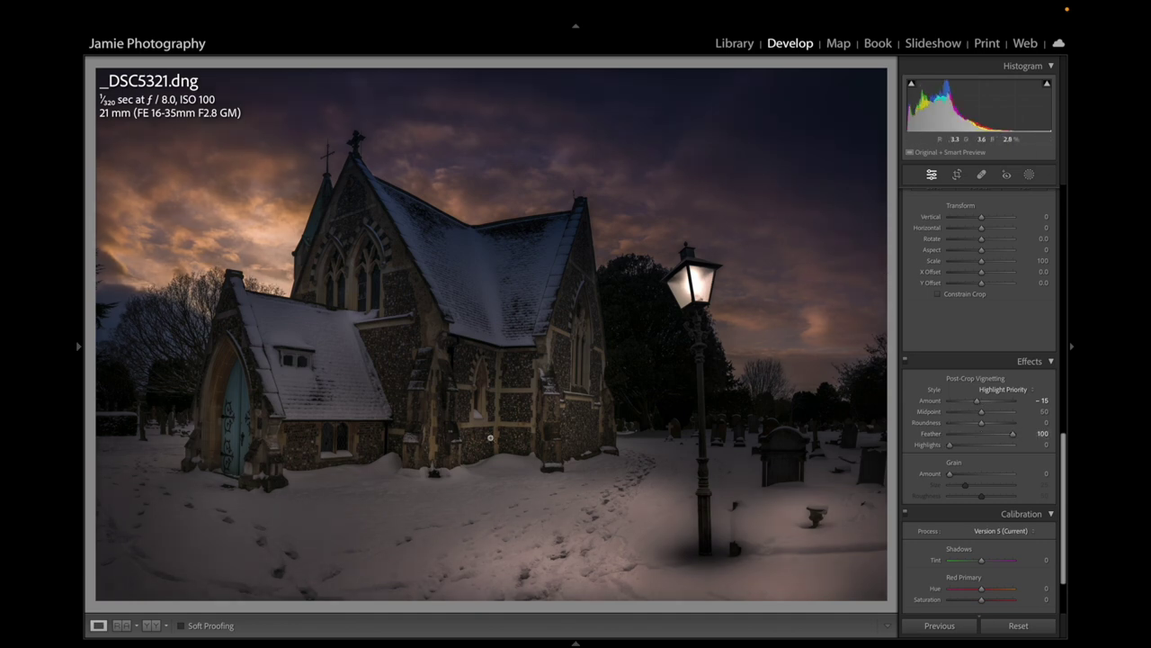
# Step: Set the basic Whites to +30, Blacks to 0, Exposure to +0.55 and Contrast to +17
pyautogui.scroll(1, 957, 461)
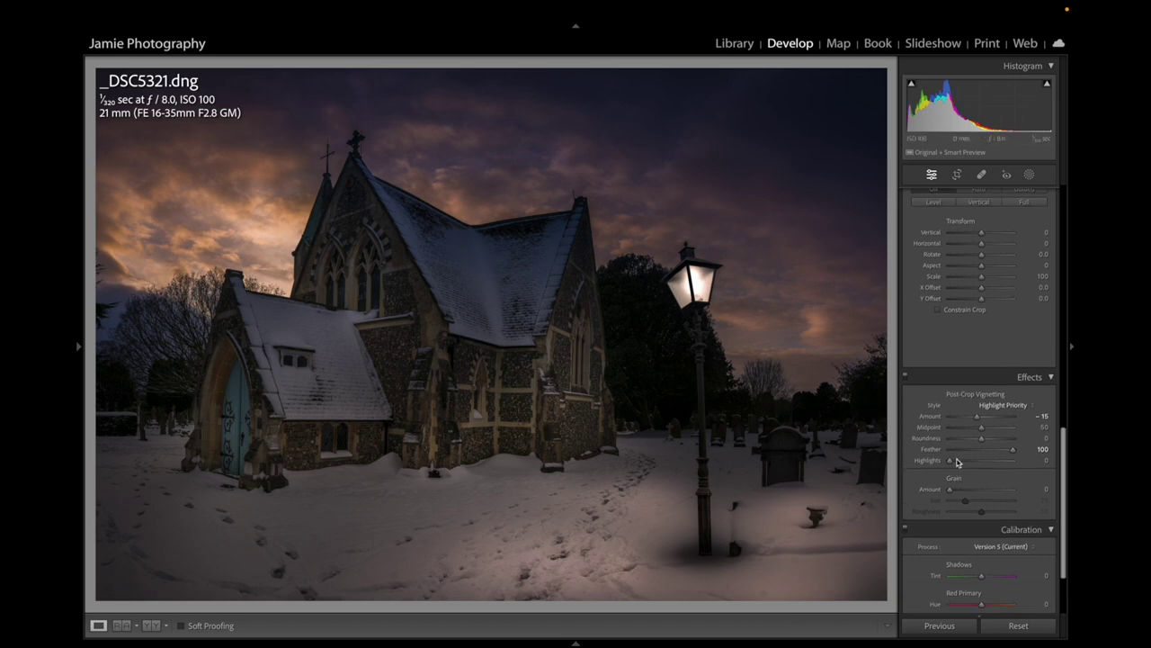
pyautogui.scroll(15, 957, 461)
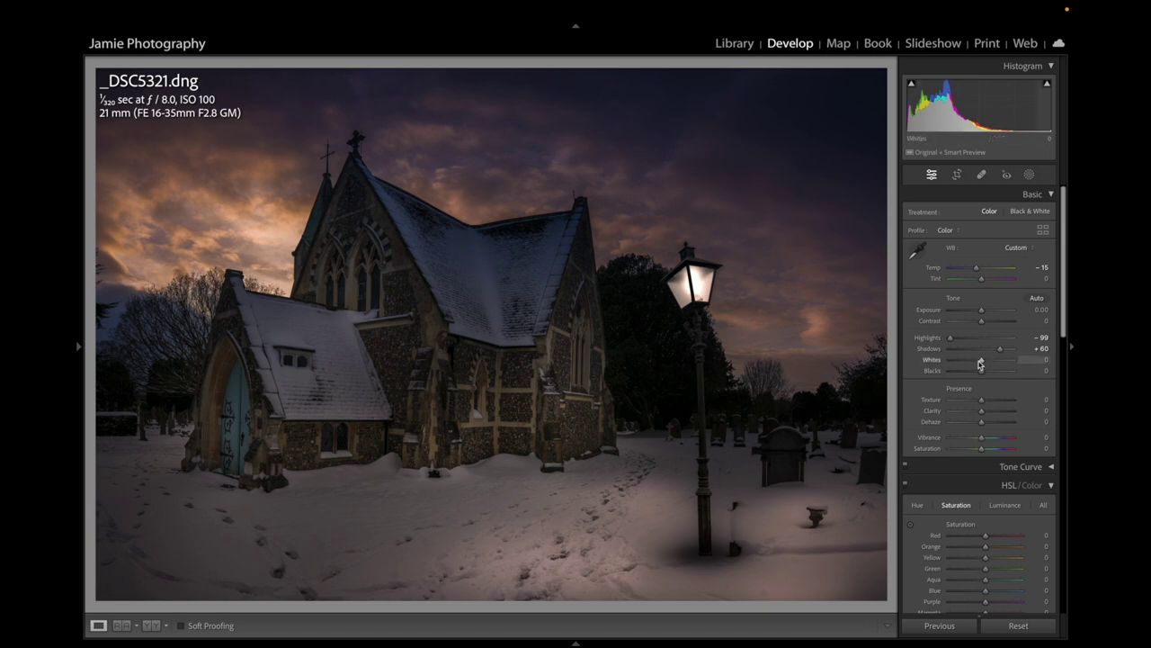
pyautogui.moveTo(981, 363)
pyautogui.mouseDown()
pyautogui.moveTo(1012, 362)
pyautogui.moveTo(990, 366)
pyautogui.mouseUp()
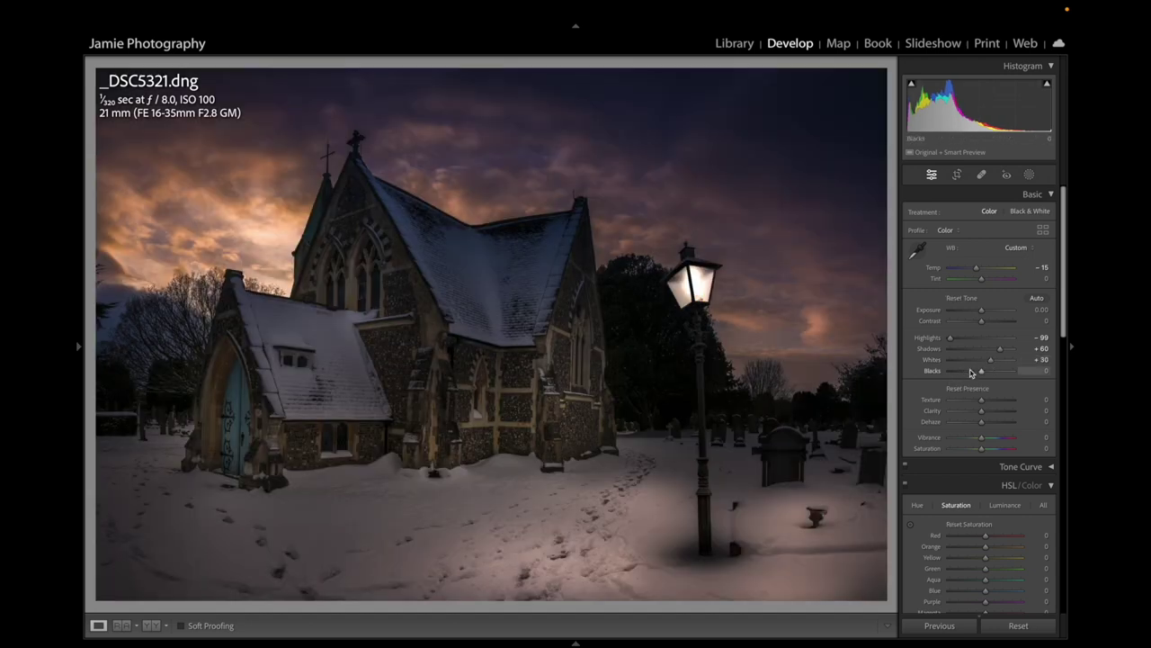
pyautogui.moveTo(980, 372); pyautogui.dragTo(981, 376)
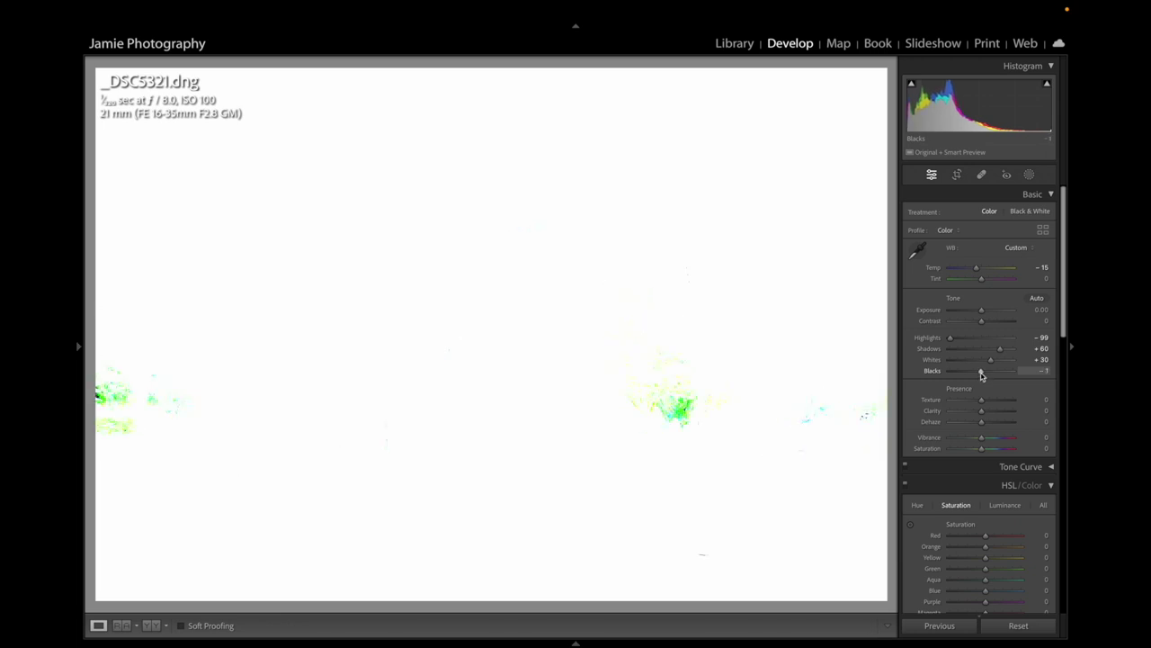
pyautogui.moveTo(981, 376); pyautogui.dragTo(981, 372)
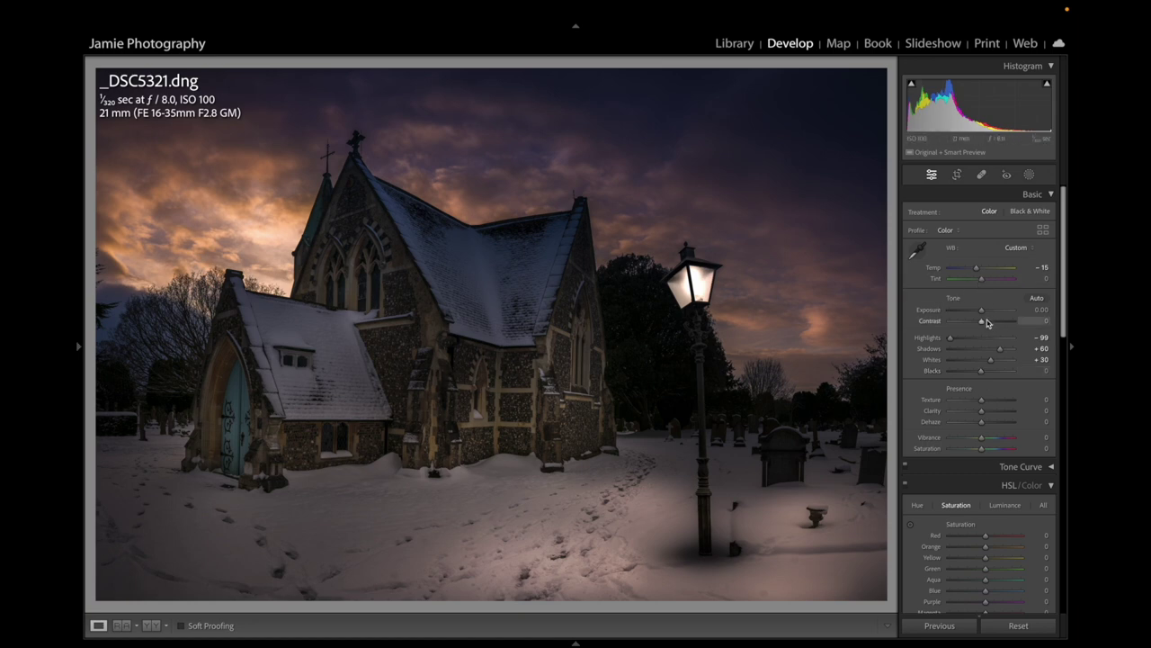
pyautogui.moveTo(981, 312); pyautogui.dragTo(988, 323)
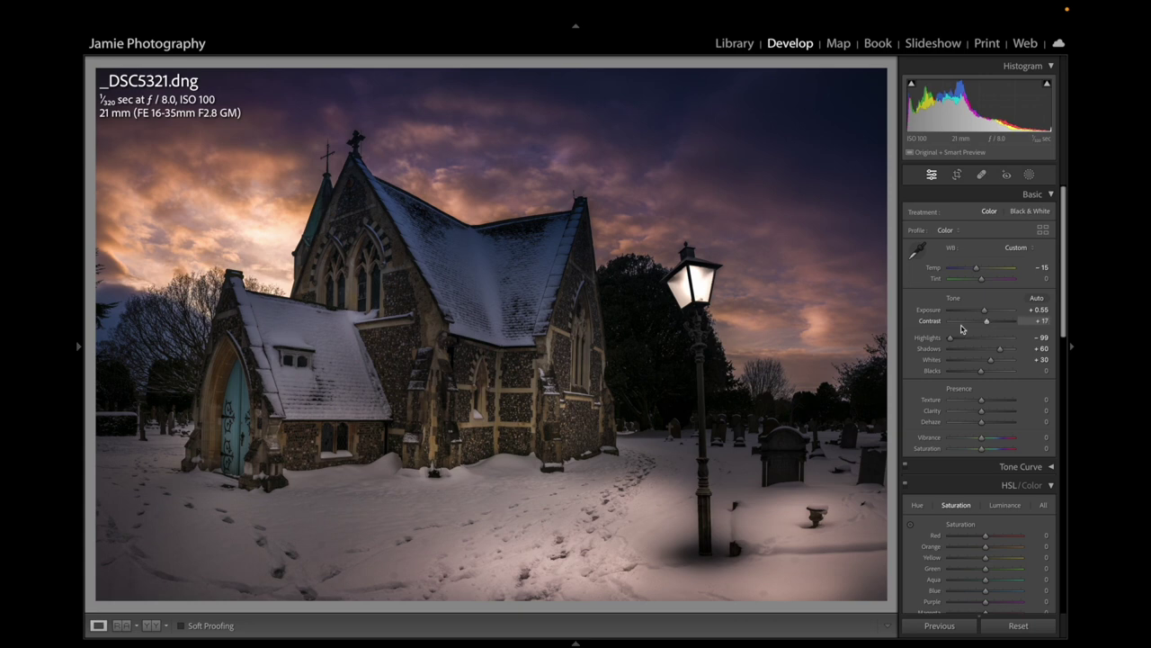